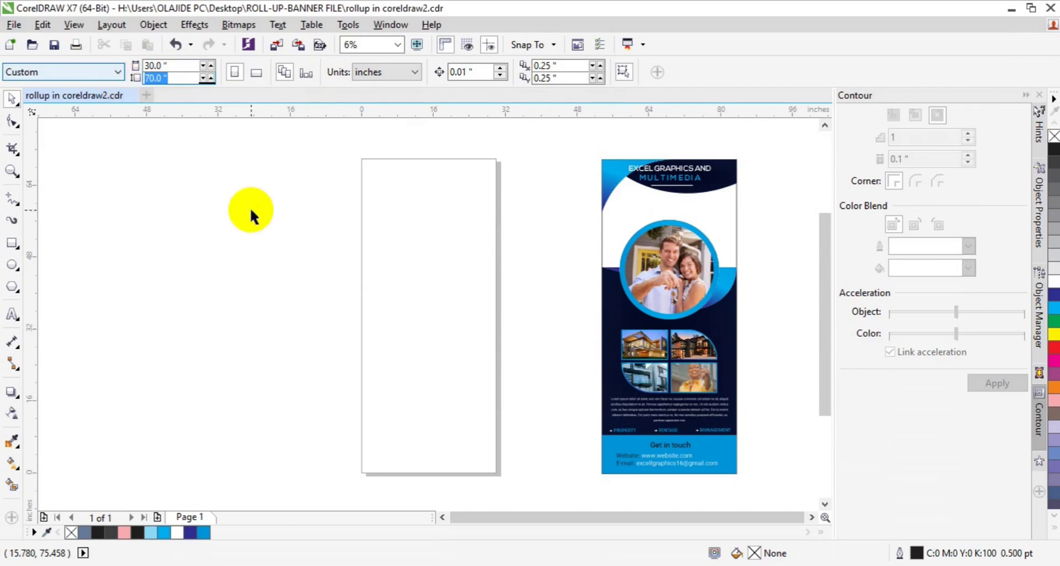
Step: Create a page-sized 30 × 70 inch rectangle by double-clicking the Rectangle tool
double_click(12, 242)
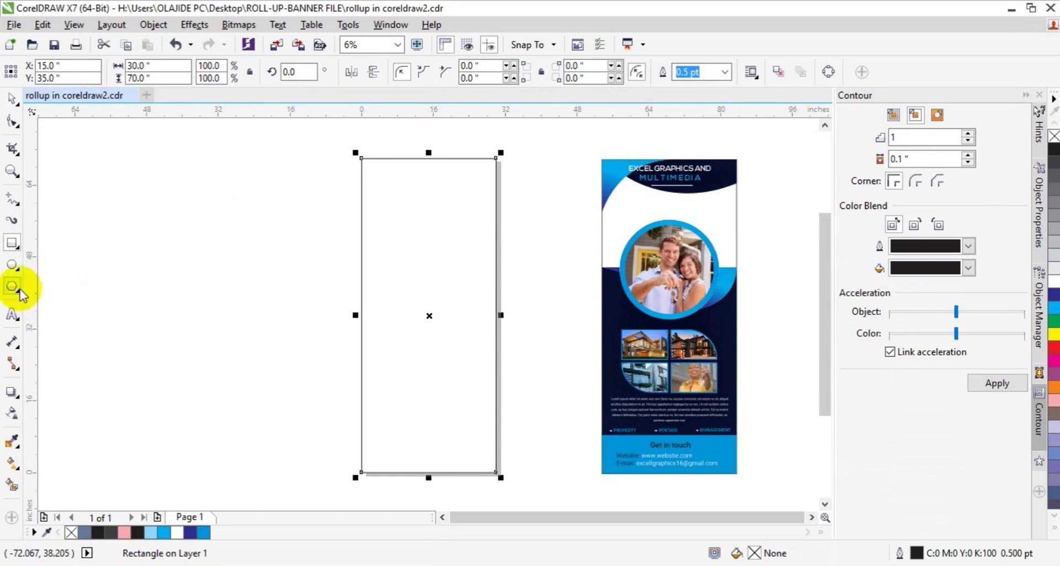
Step: Draw a circle, centre it, move it up the page, and leave a slightly smaller concentric copy inside
click(12, 266)
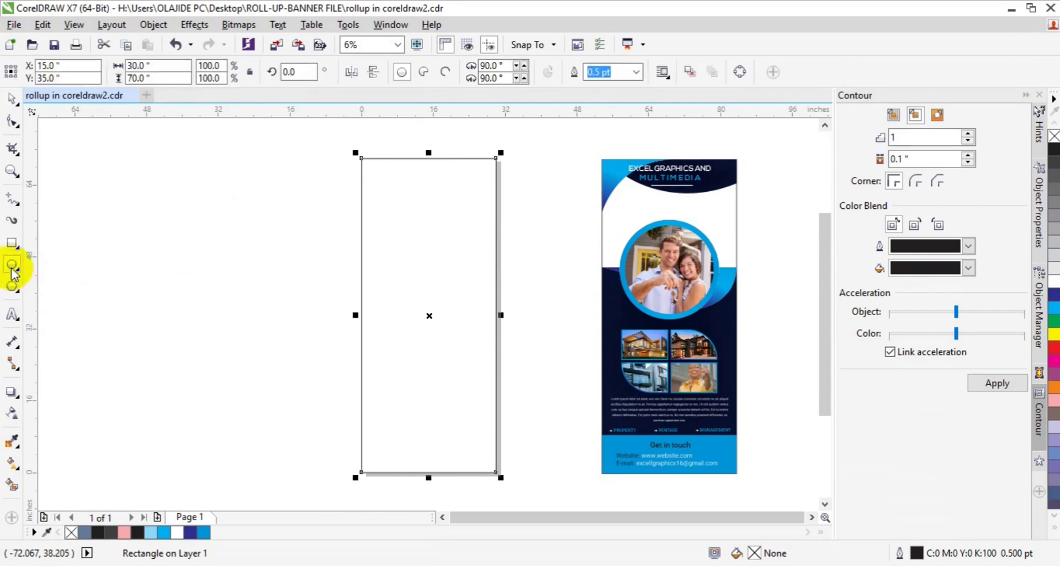
drag(409, 282, 457, 329)
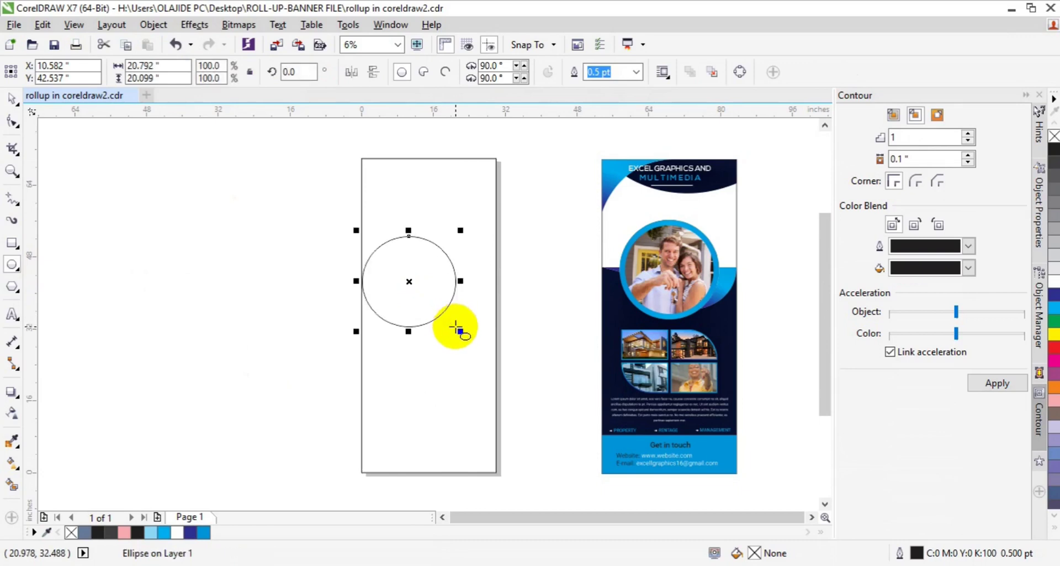
key(p)
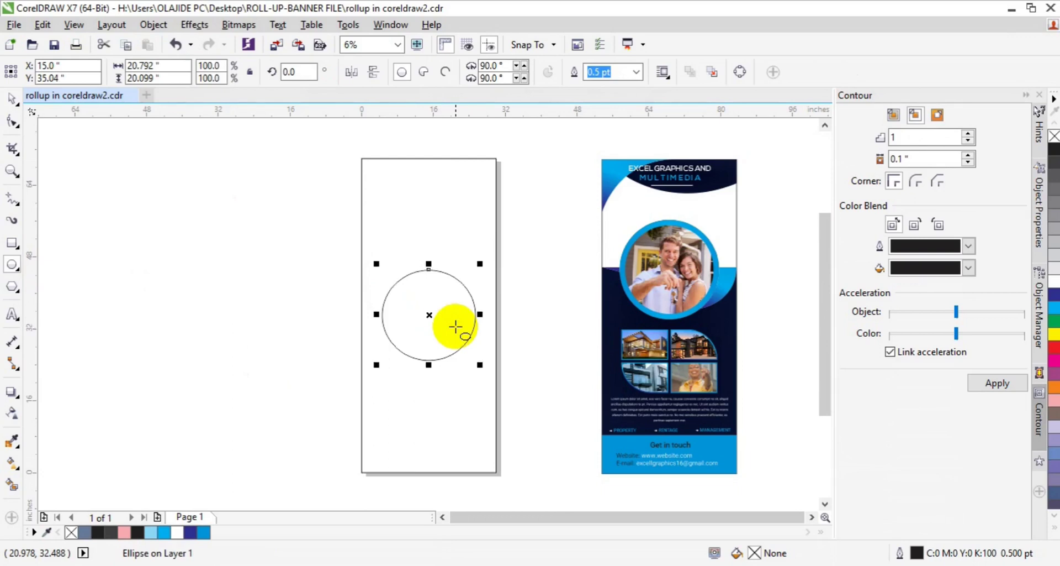
click(11, 105)
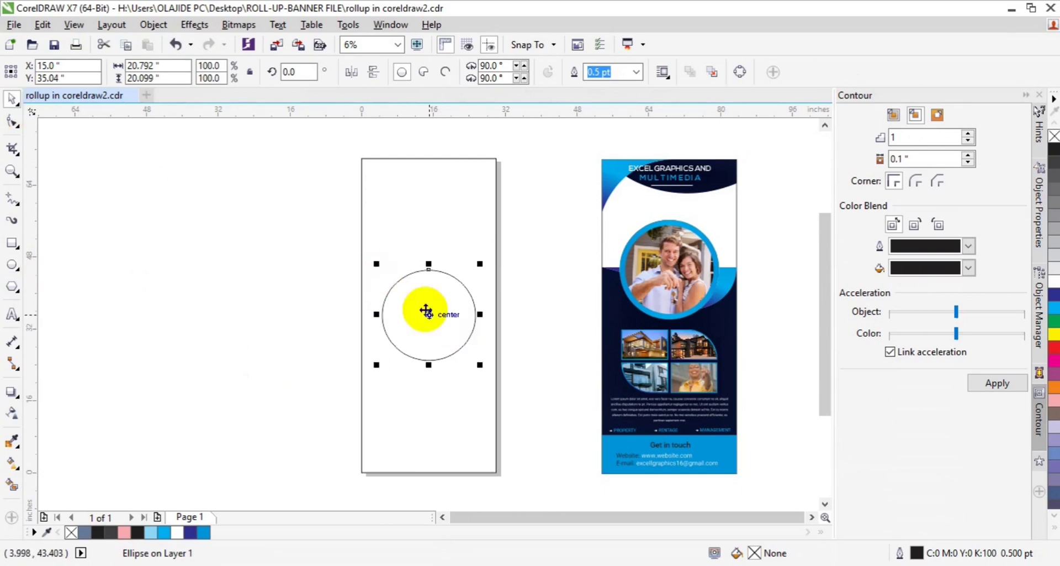
drag(430, 314, 427, 283)
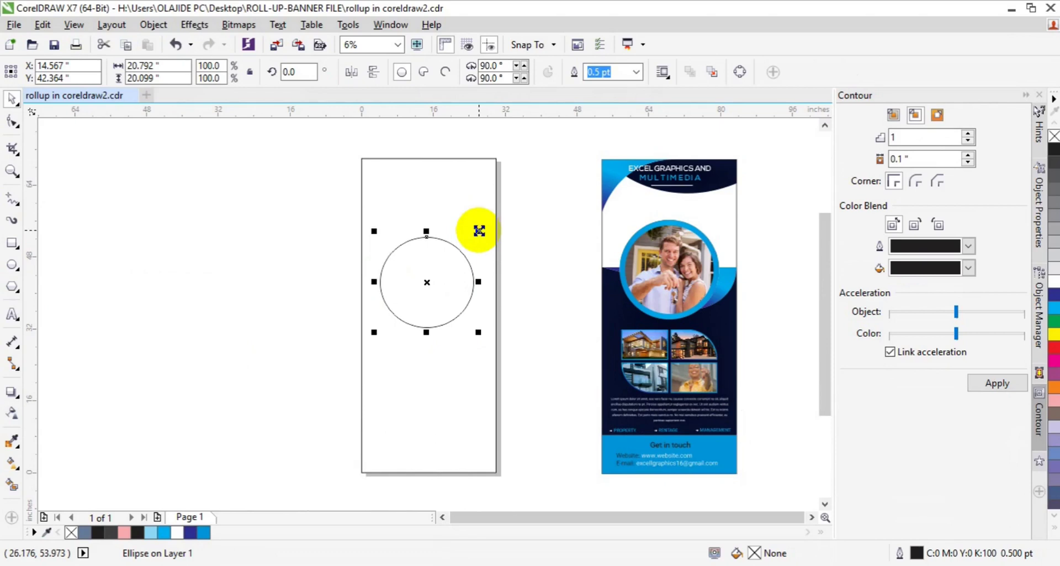
drag(479, 231, 473, 234)
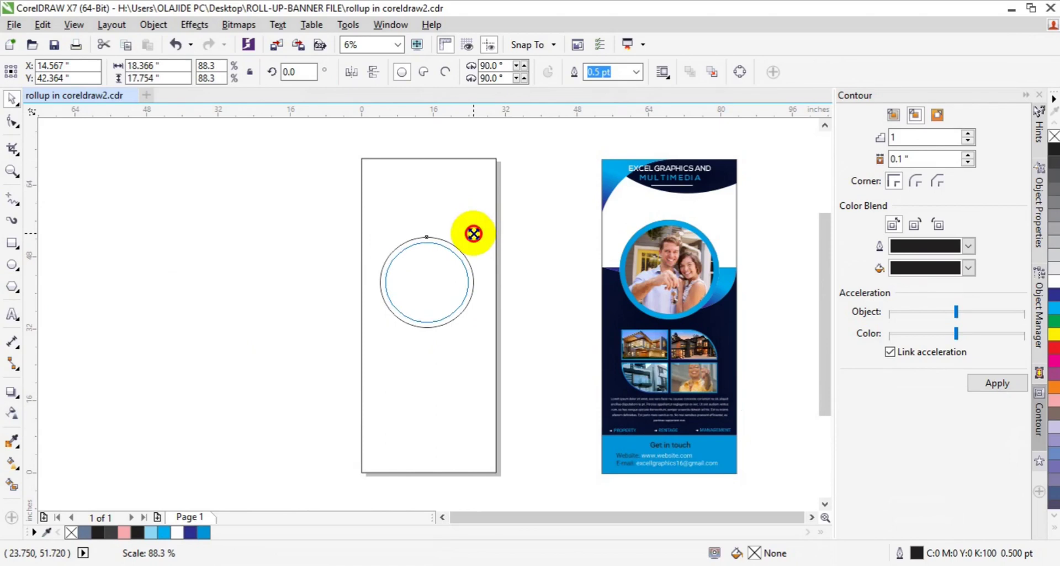
drag(474, 234, 472, 236)
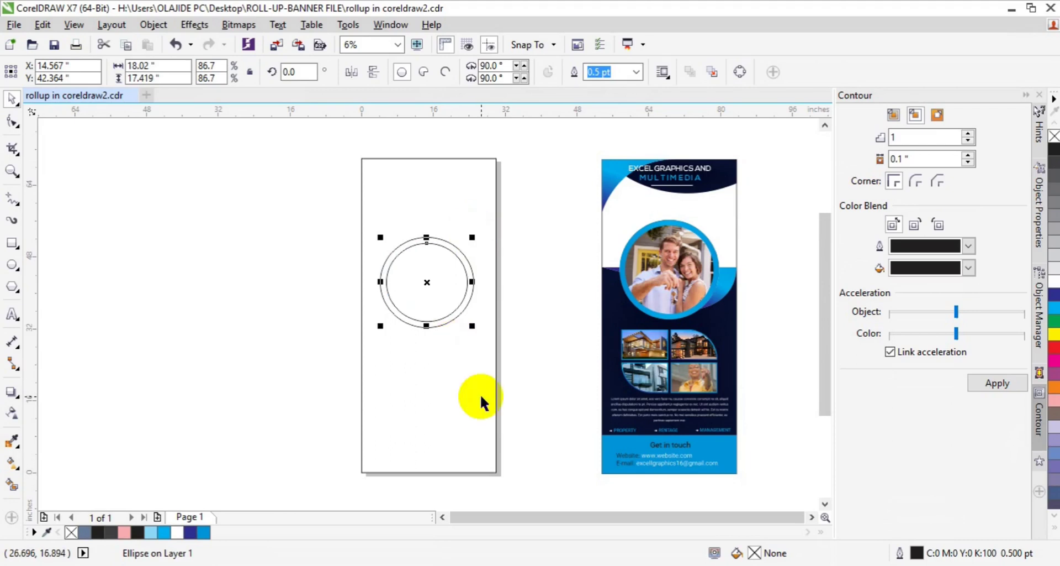
Step: With the Pen tool, draw a sweeping curve from the circle's edge out to the page's right edge
click(12, 207)
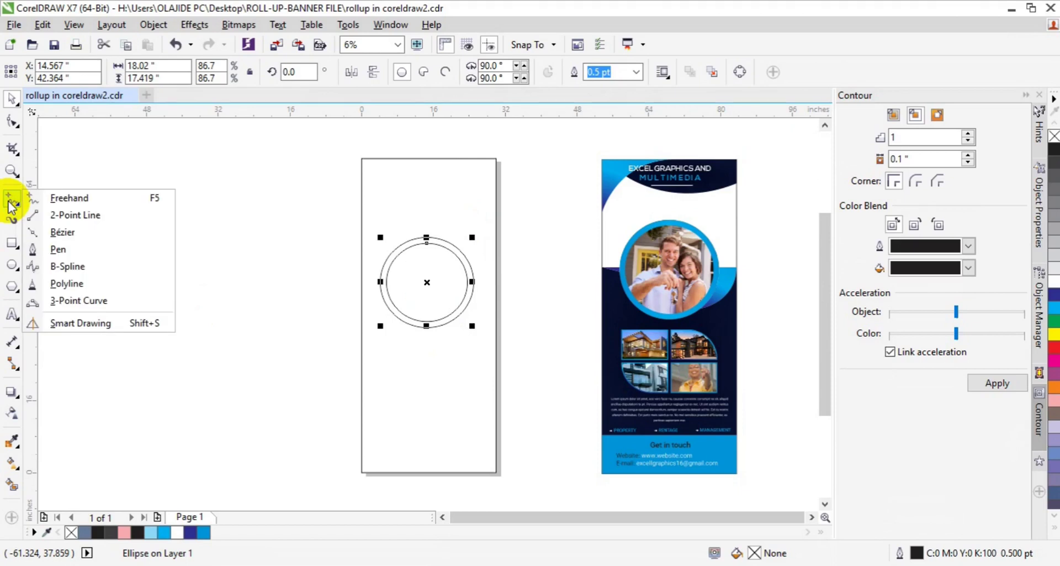
click(106, 252)
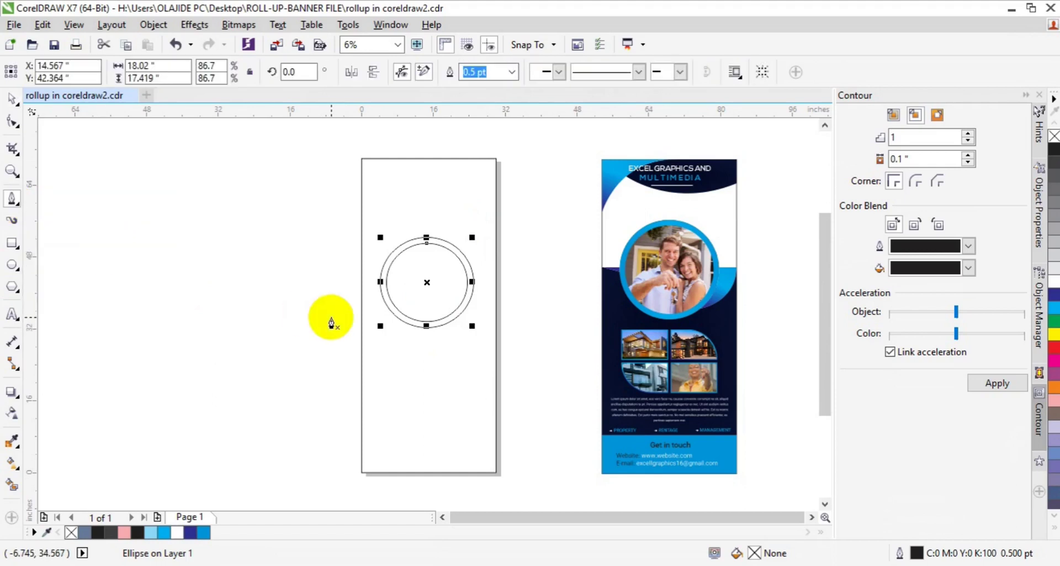
click(462, 313)
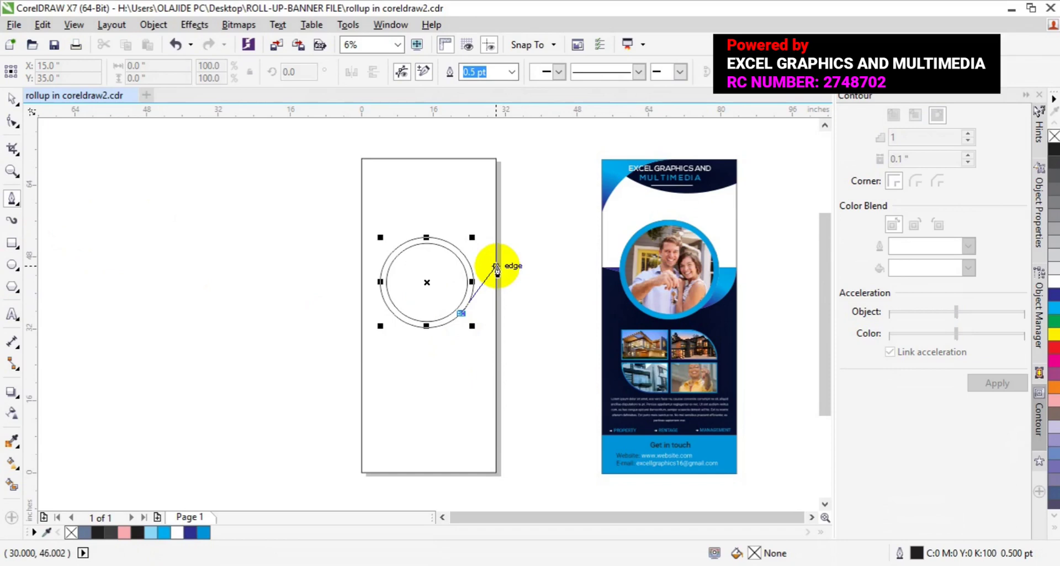
drag(496, 269, 500, 230)
double_click(503, 230)
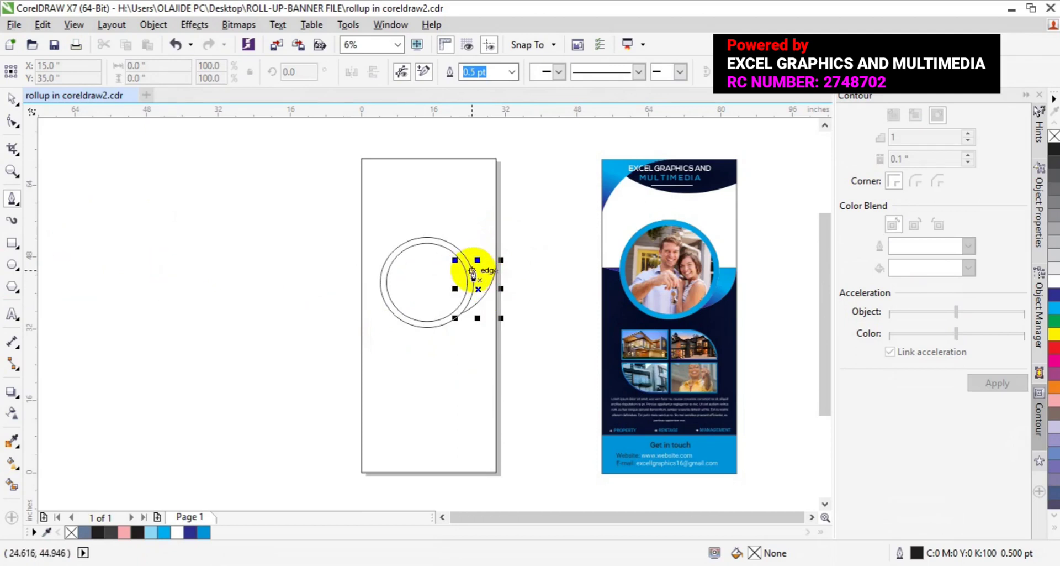
drag(472, 271, 497, 270)
key(Escape)
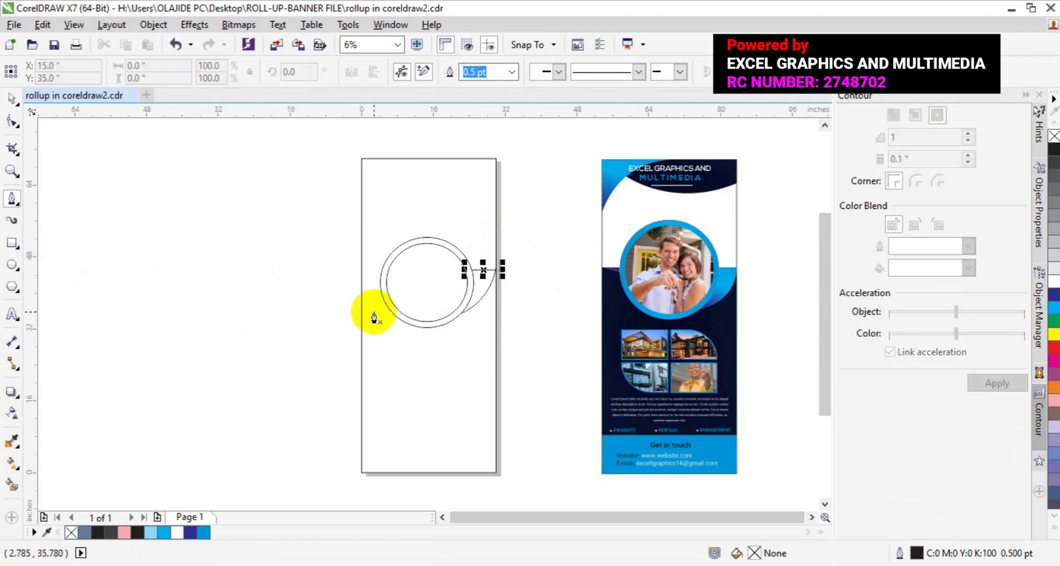
Step: Draw a line from the page's left edge to the circle's edge
click(362, 275)
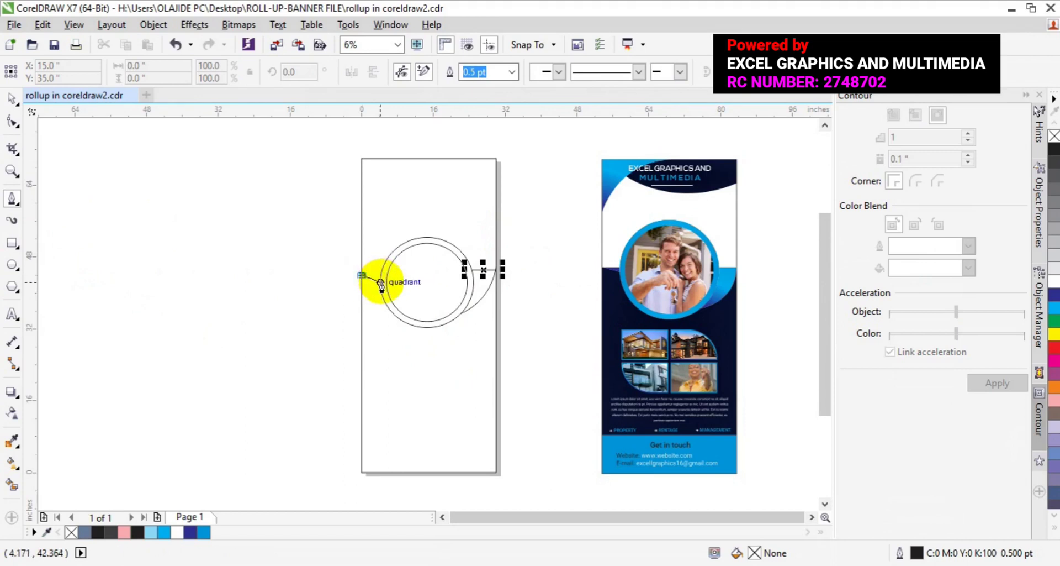
double_click(381, 285)
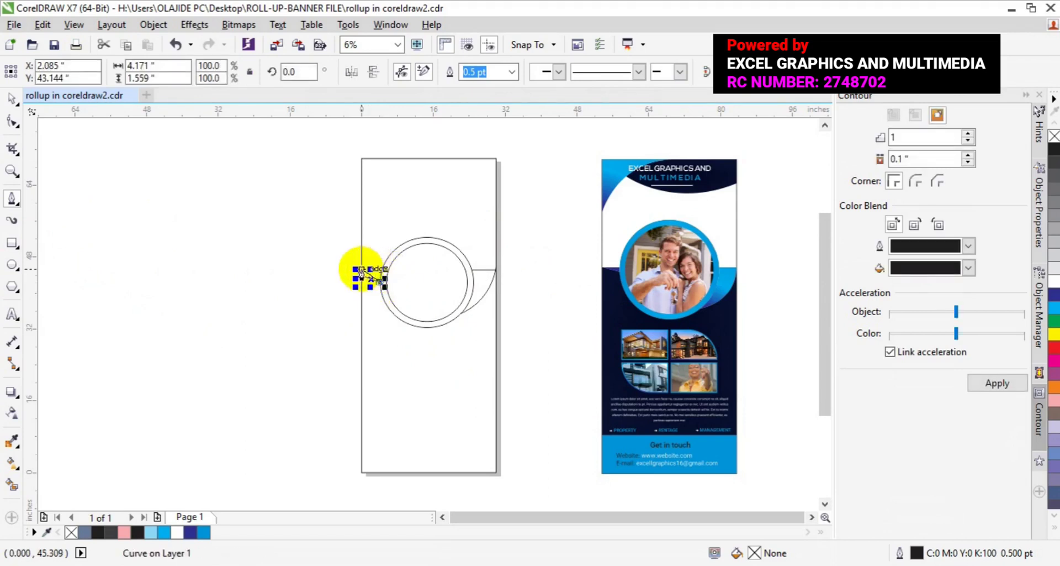
click(362, 271)
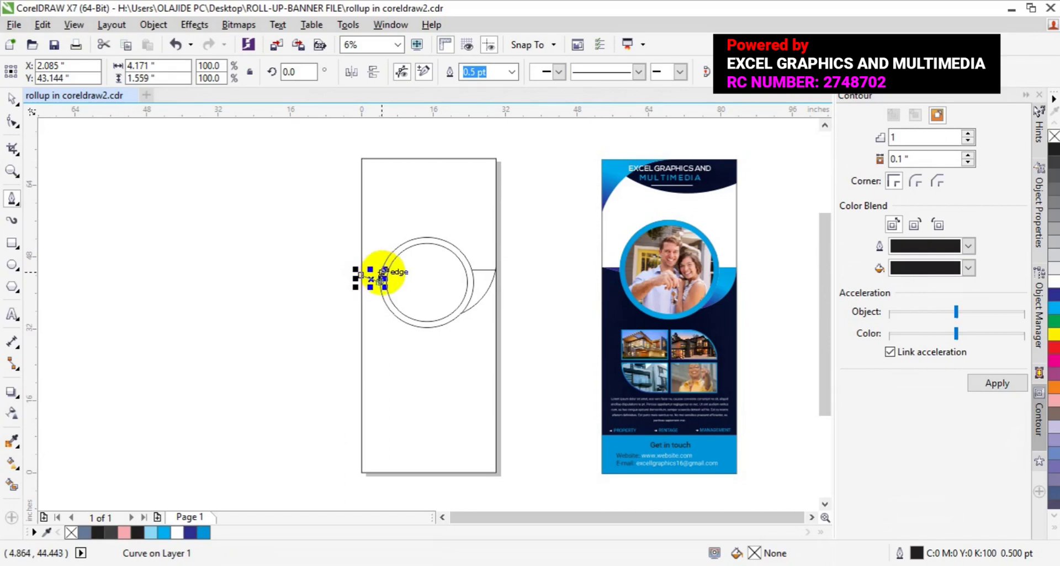
key(Escape)
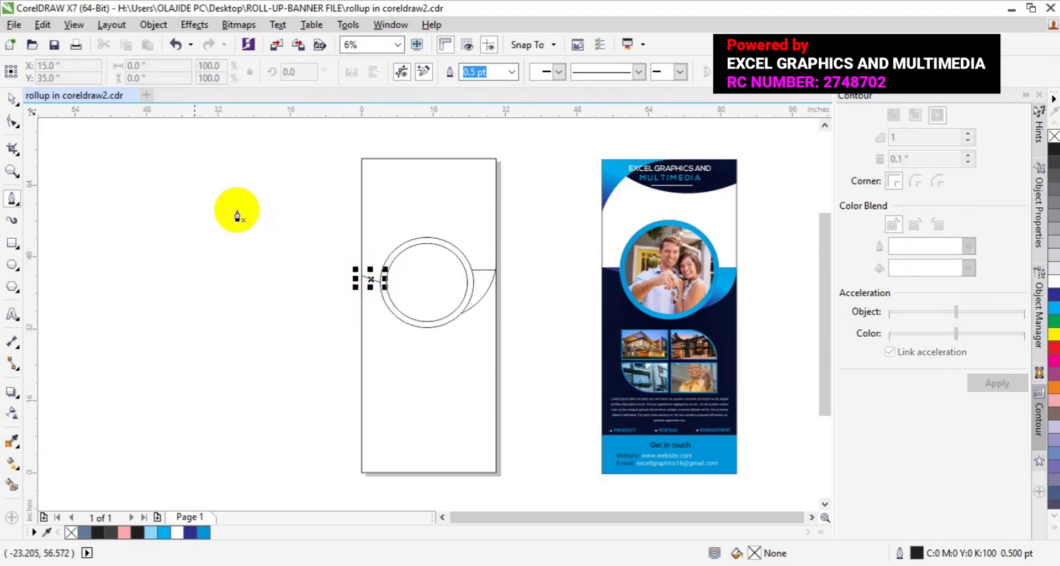
click(12, 168)
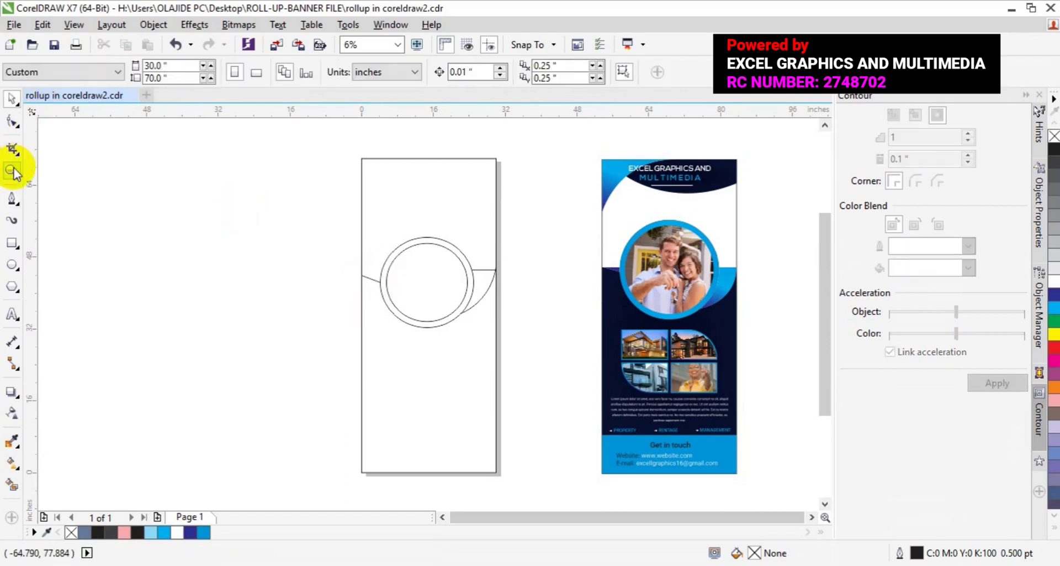
Step: Zoom in on the circle and remove the short line left of it
click(450, 277)
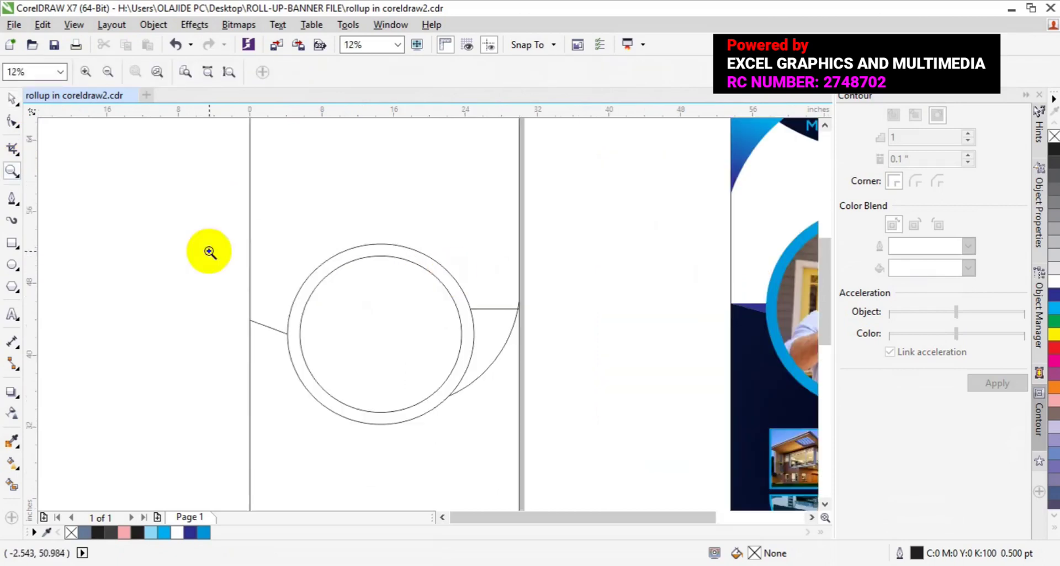
click(11, 99)
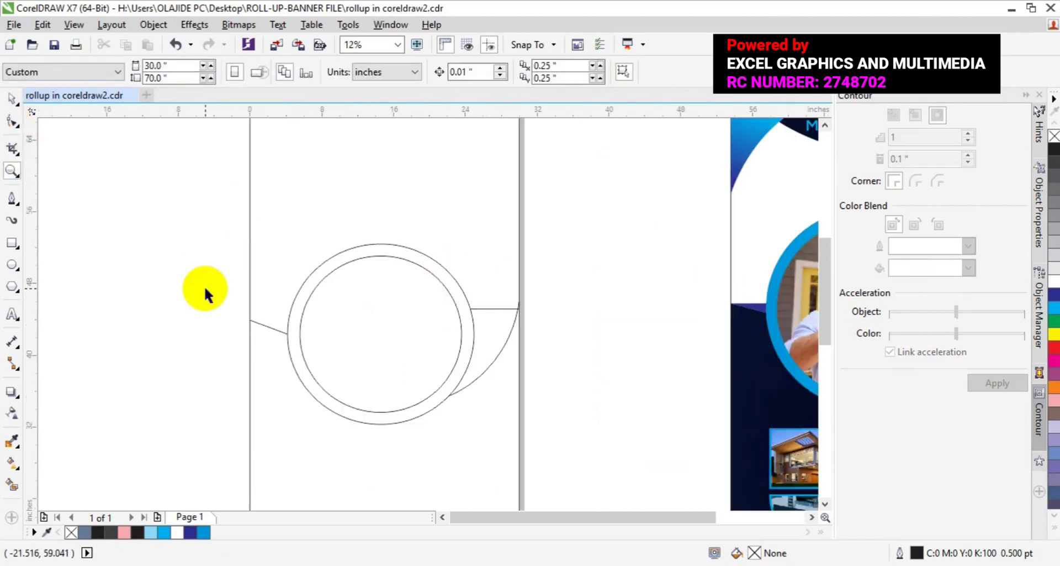
click(271, 328)
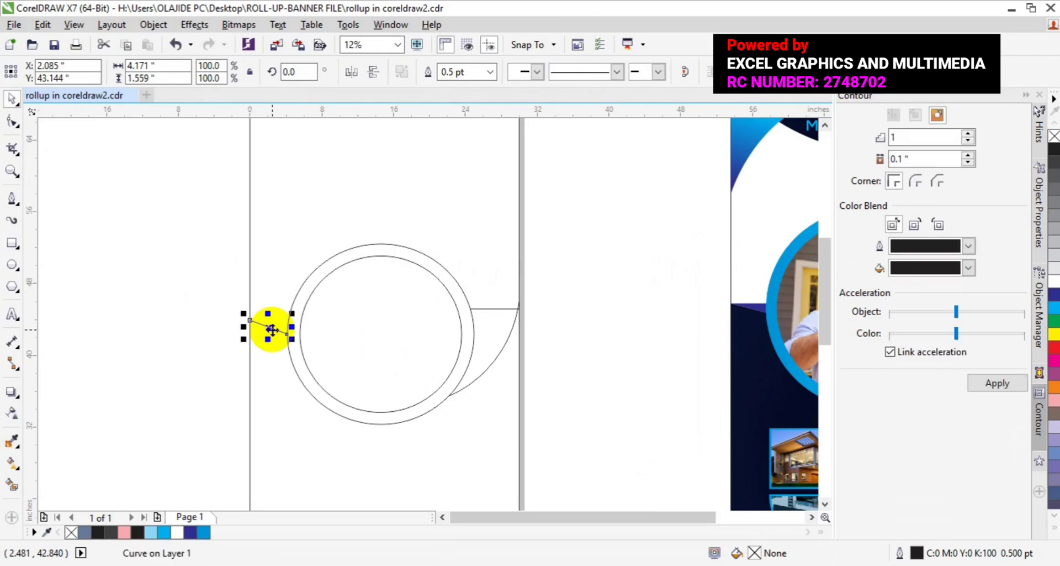
key(Escape)
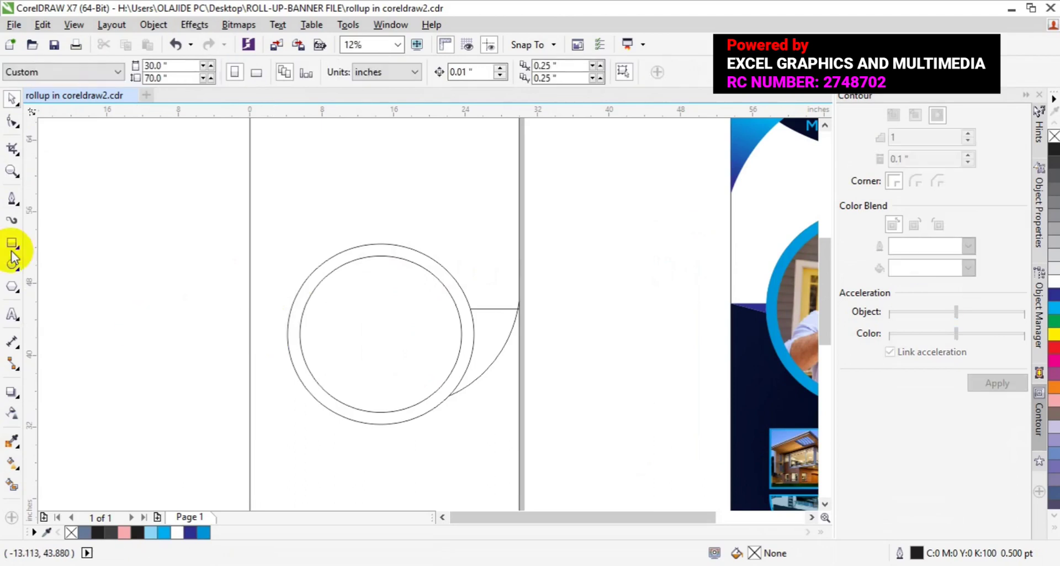
Step: Redraw a closed Pen shape linking the page's left edge to the circle's edge
click(11, 200)
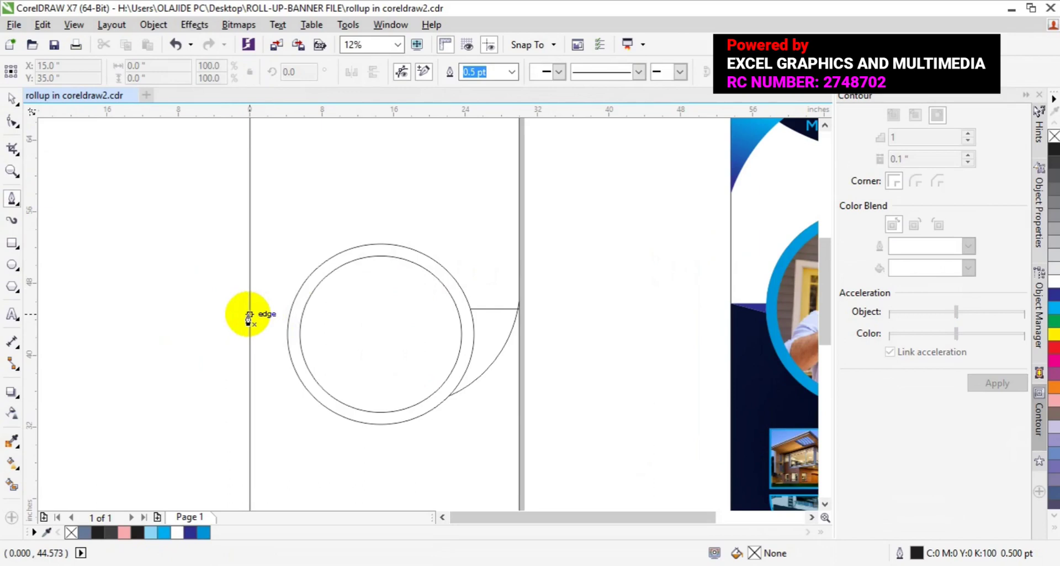
click(250, 311)
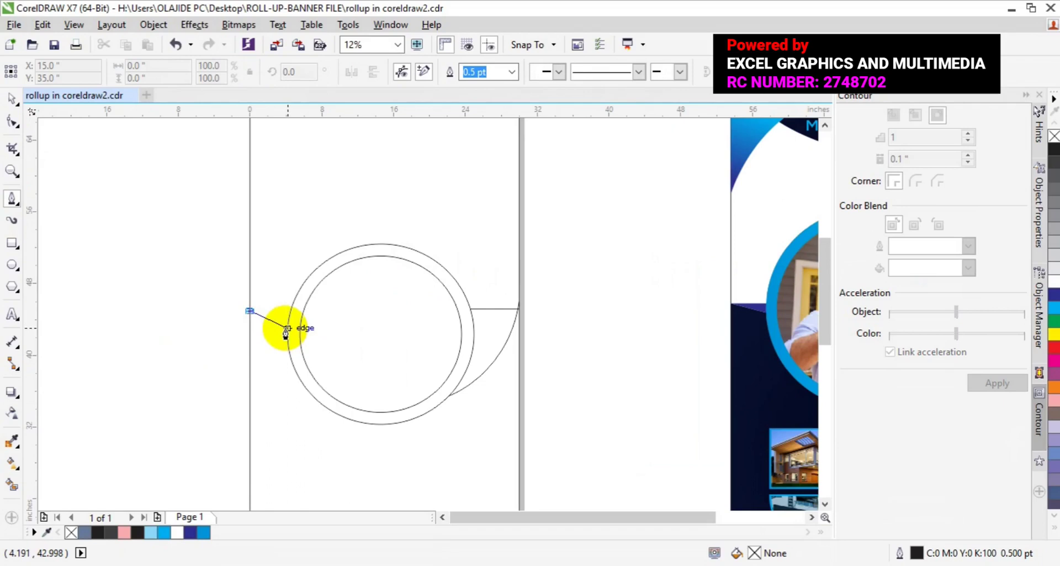
click(288, 330)
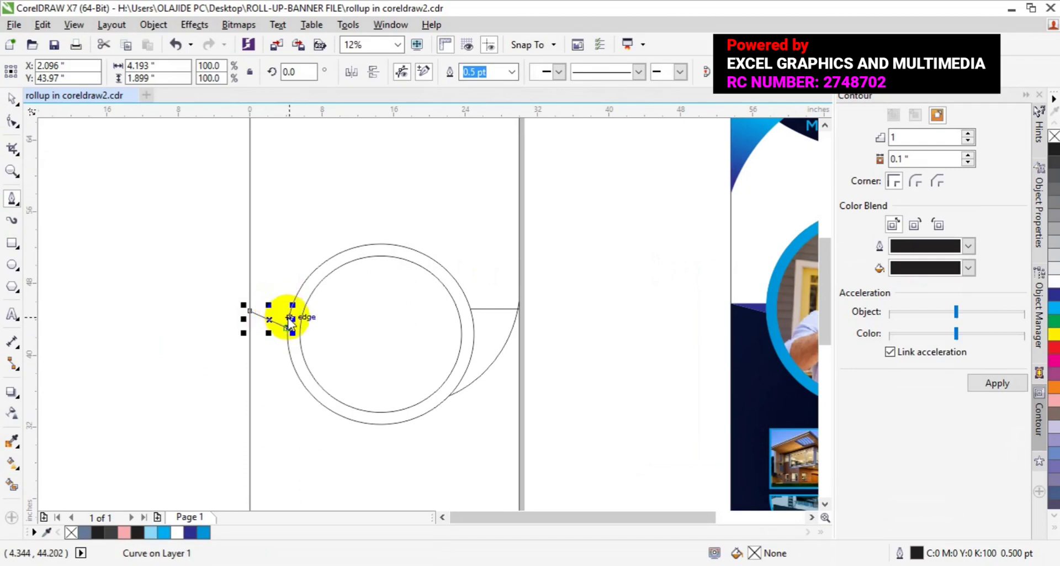
click(288, 323)
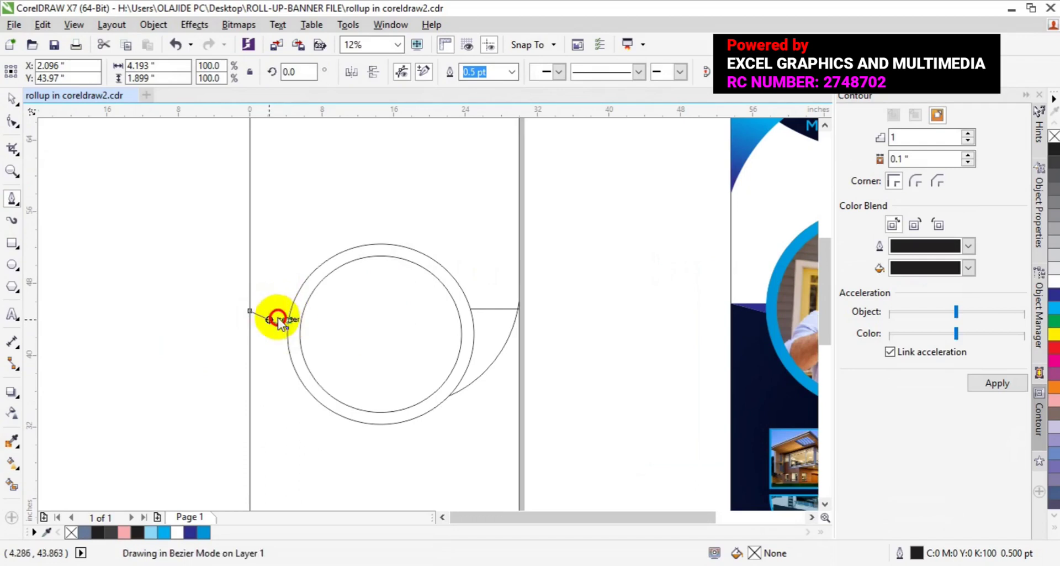
click(249, 307)
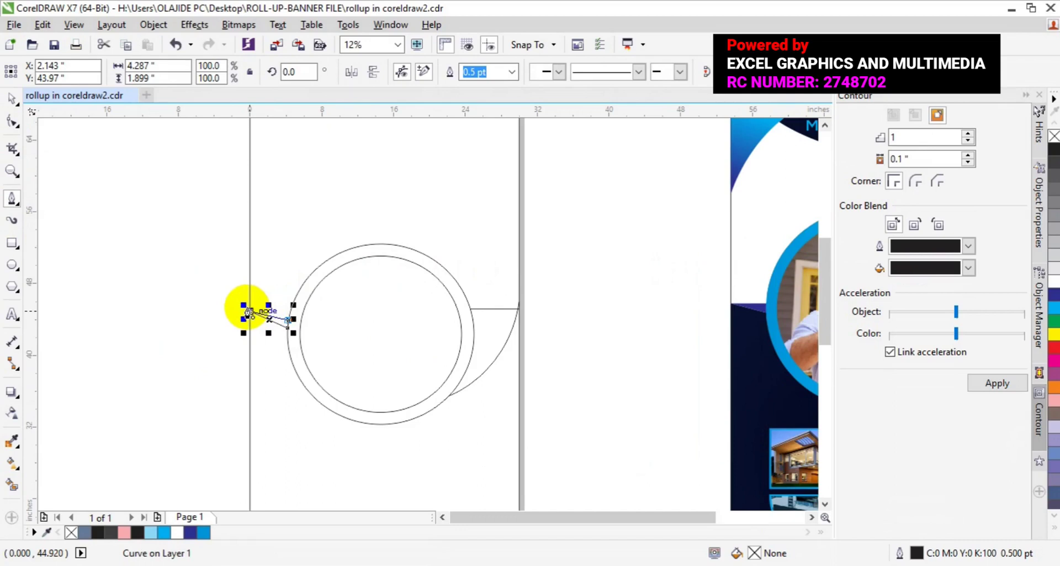
click(248, 310)
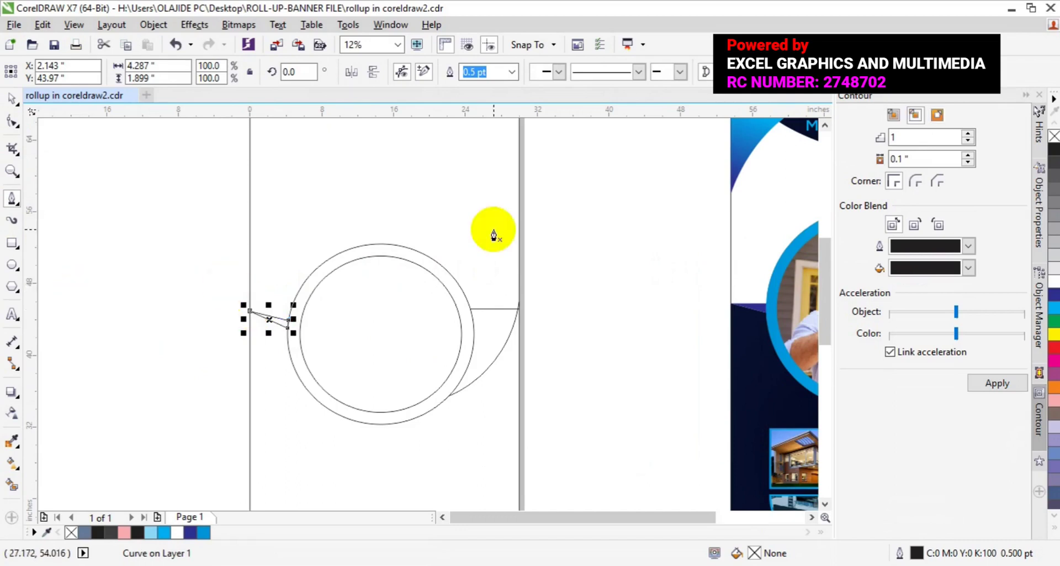
Step: Zoom out to 6% so the whole banner and the reference design are visible
click(10, 172)
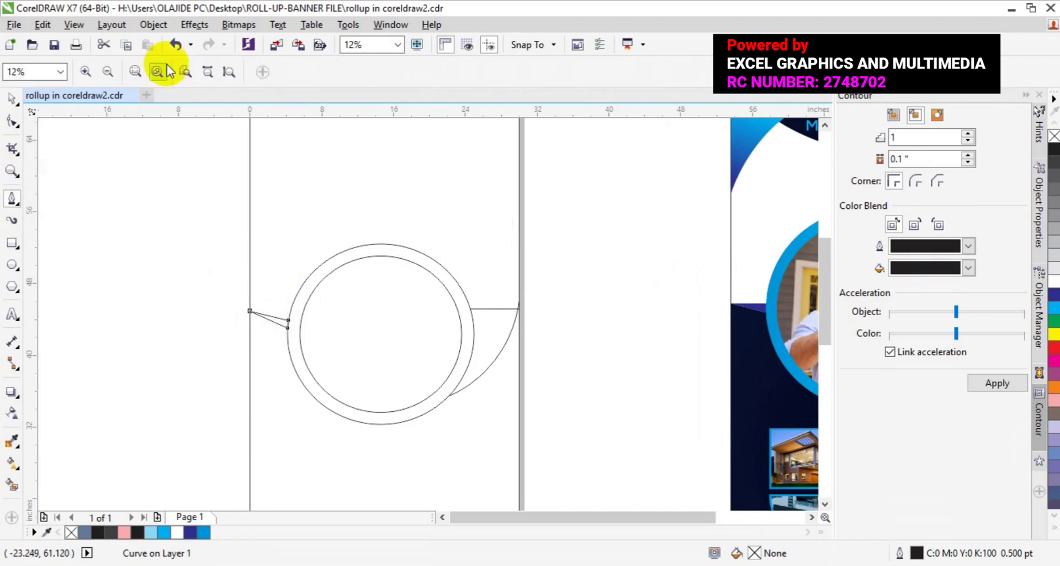
click(113, 75)
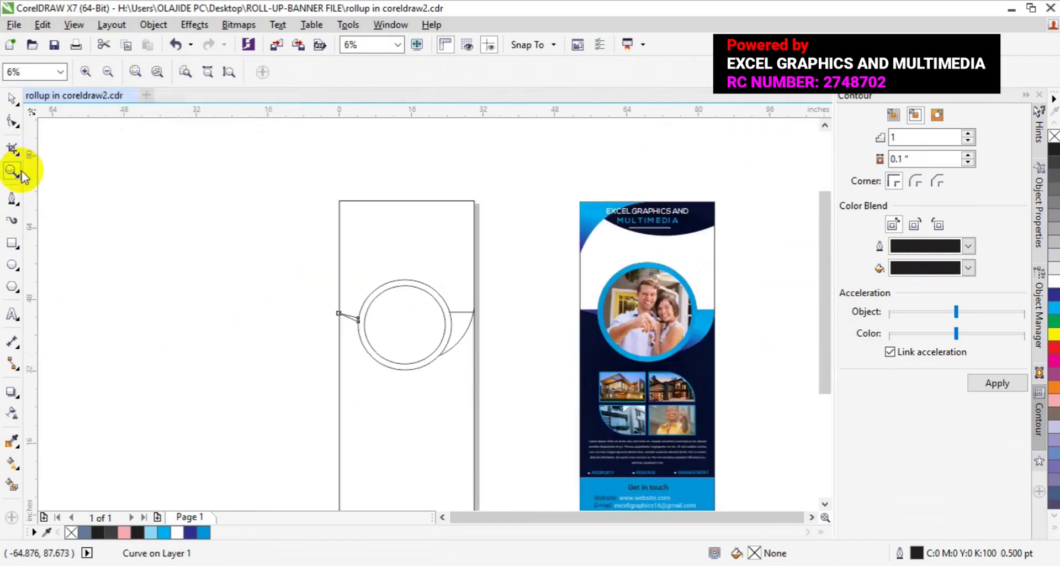
click(11, 206)
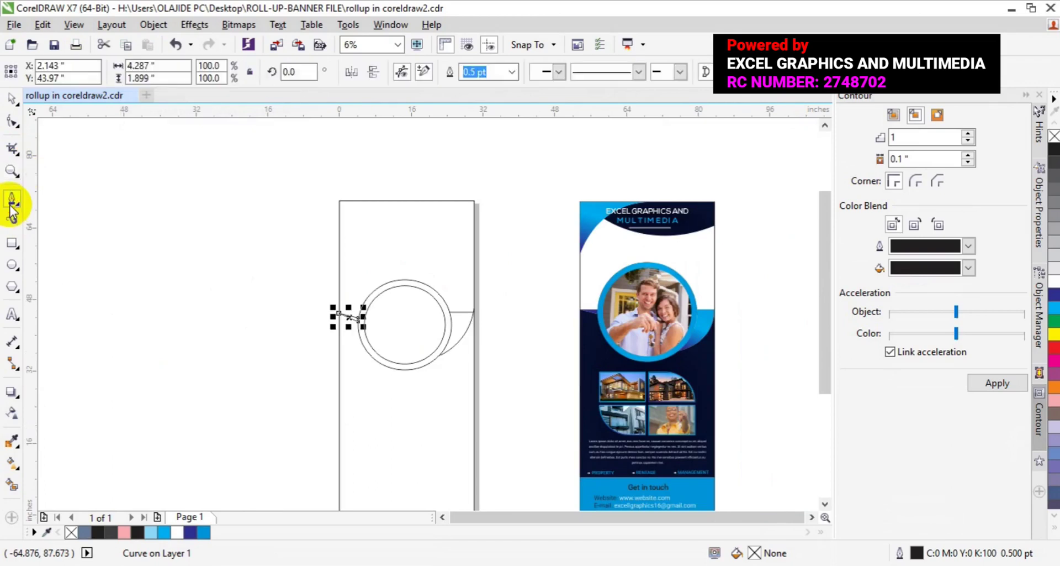
Step: Draw a curve from the banner's left edge bending up to the top edge
click(339, 259)
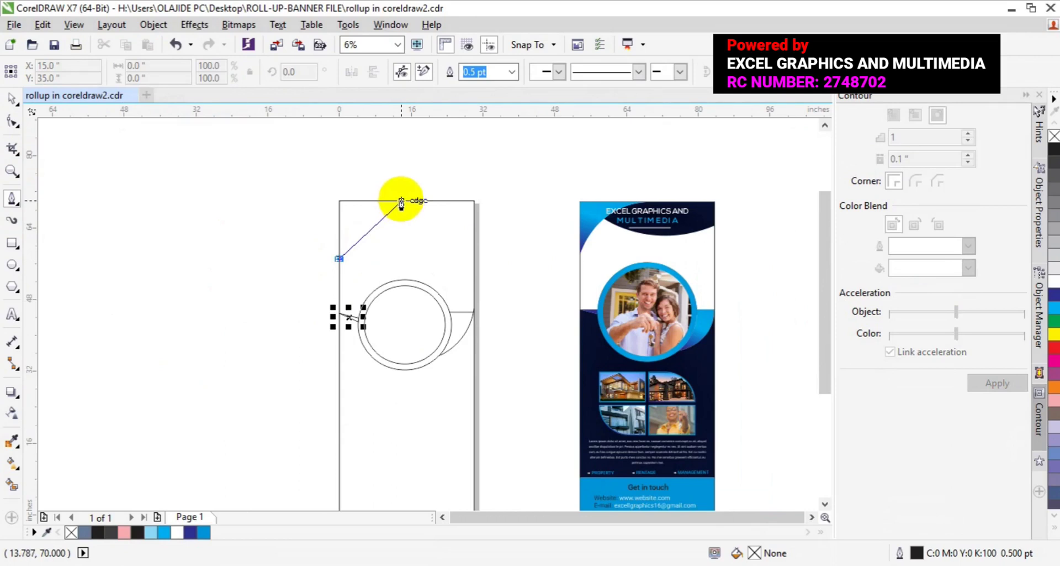
drag(401, 201, 453, 201)
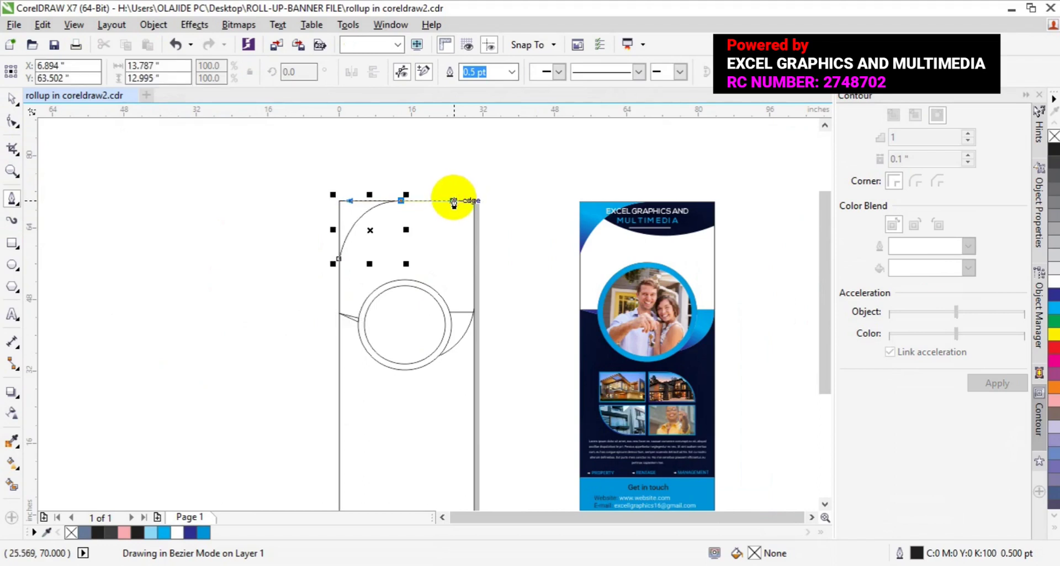
click(473, 178)
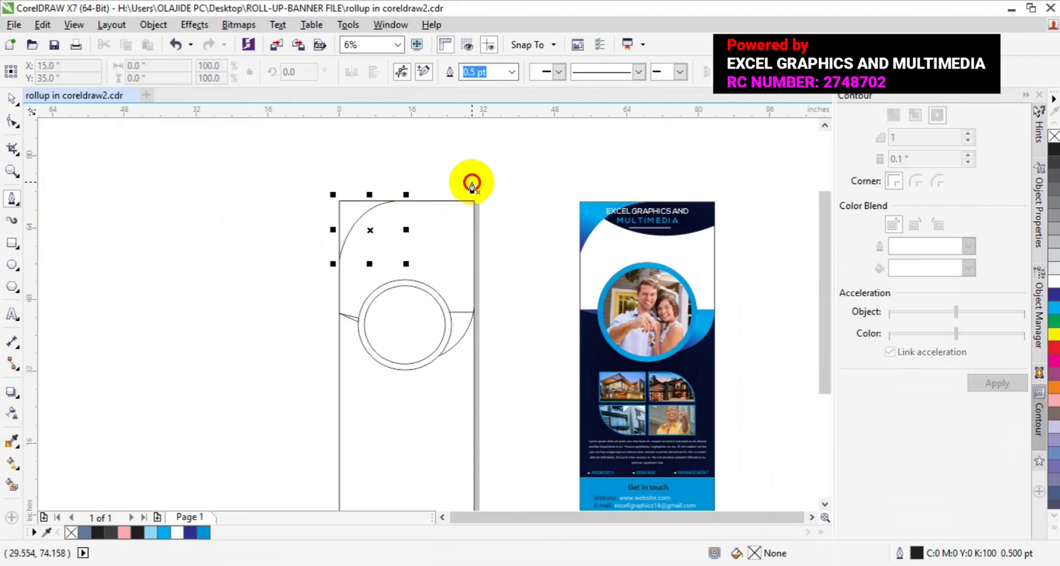
Step: Draw a second curve sagging from the top edge to the top-right corner
click(359, 201)
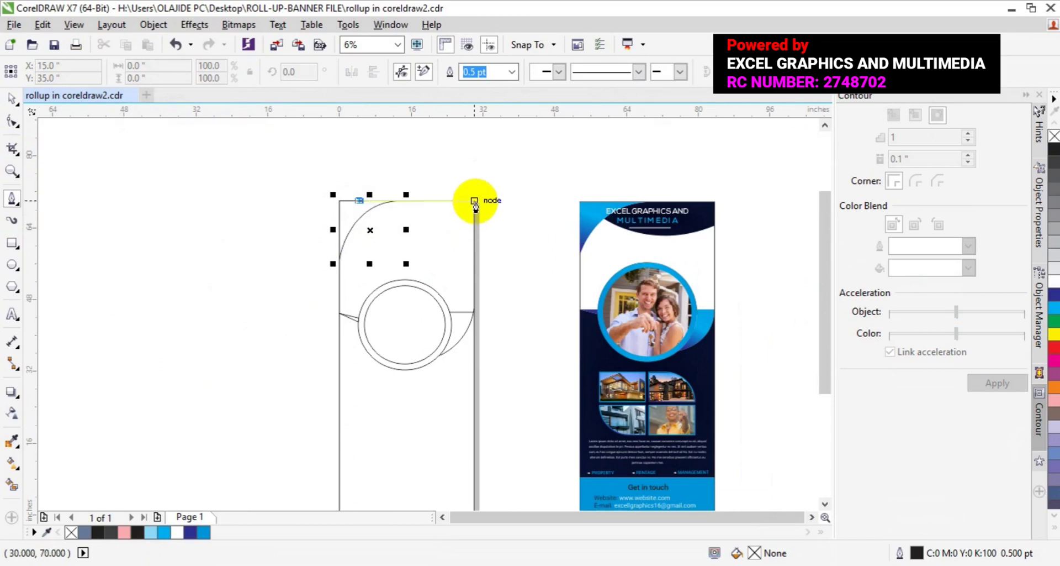
drag(475, 202, 556, 157)
mouse_move(548, 149)
mouse_down()
mouse_move(554, 138)
mouse_move(538, 137)
mouse_up()
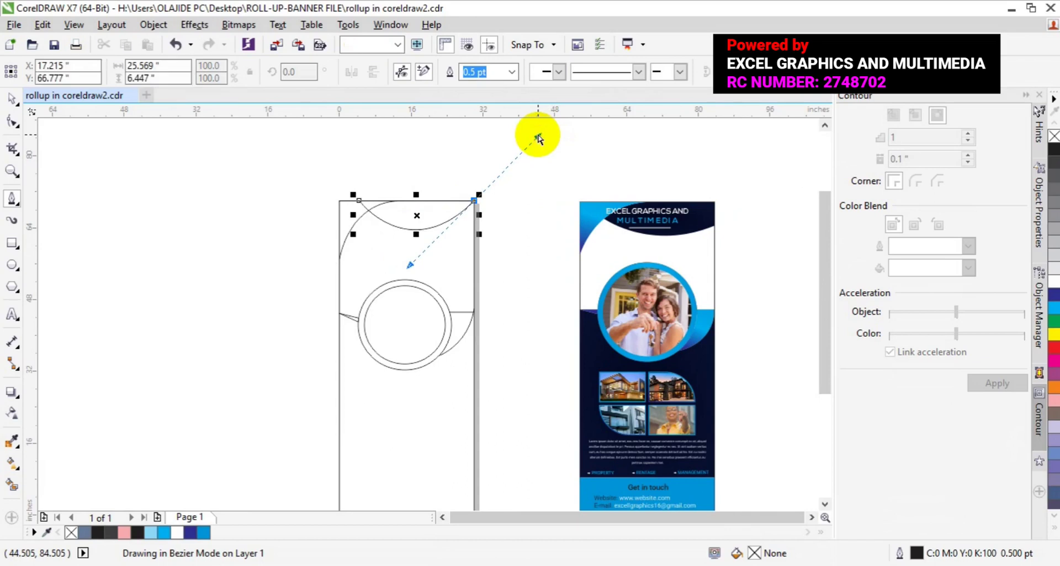
key(Escape)
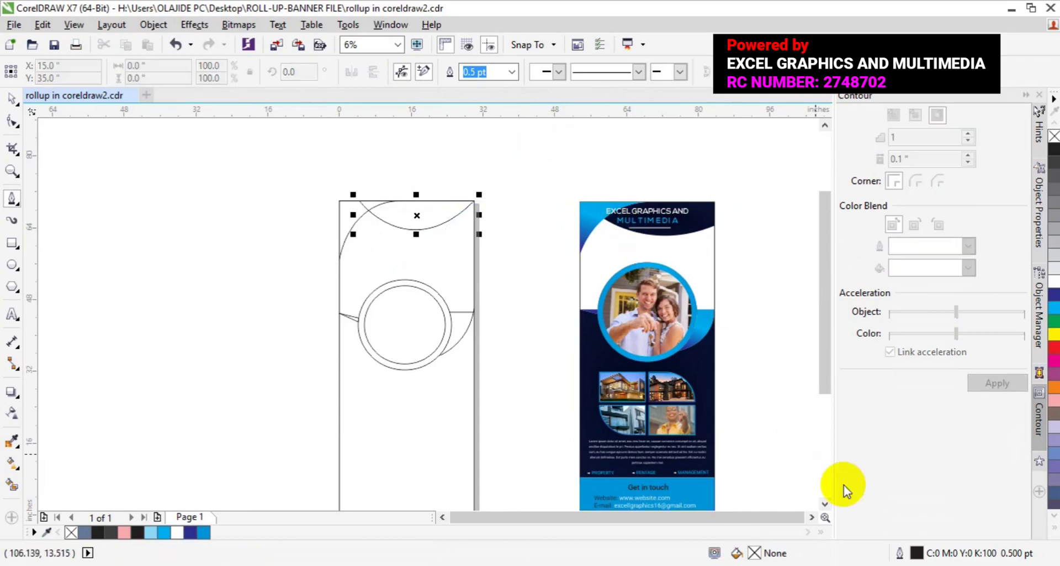
click(825, 503)
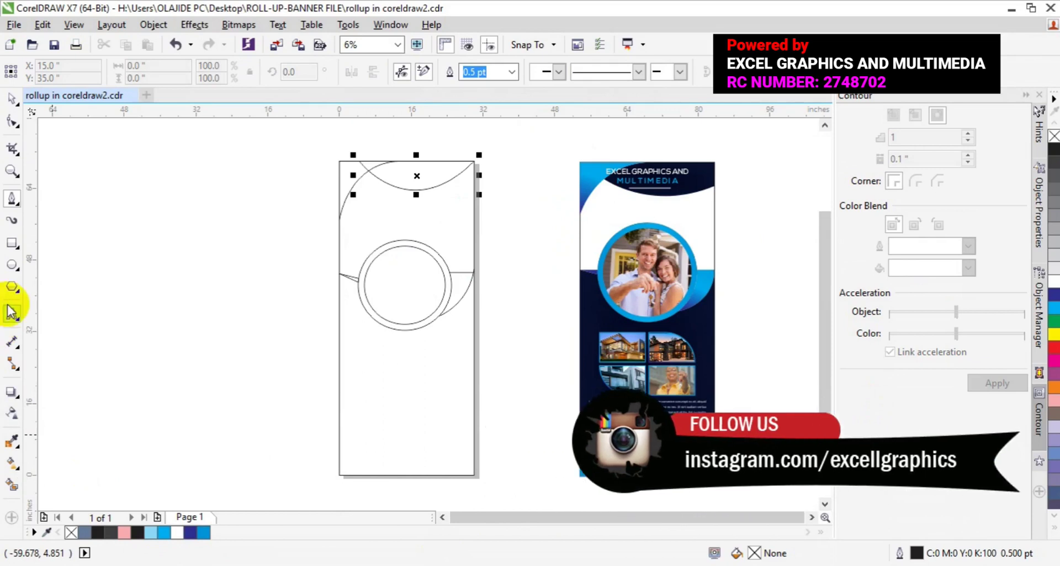
Step: Draw a small rectangle below the circle, try moving it, then delete the misplaced attempt
click(12, 243)
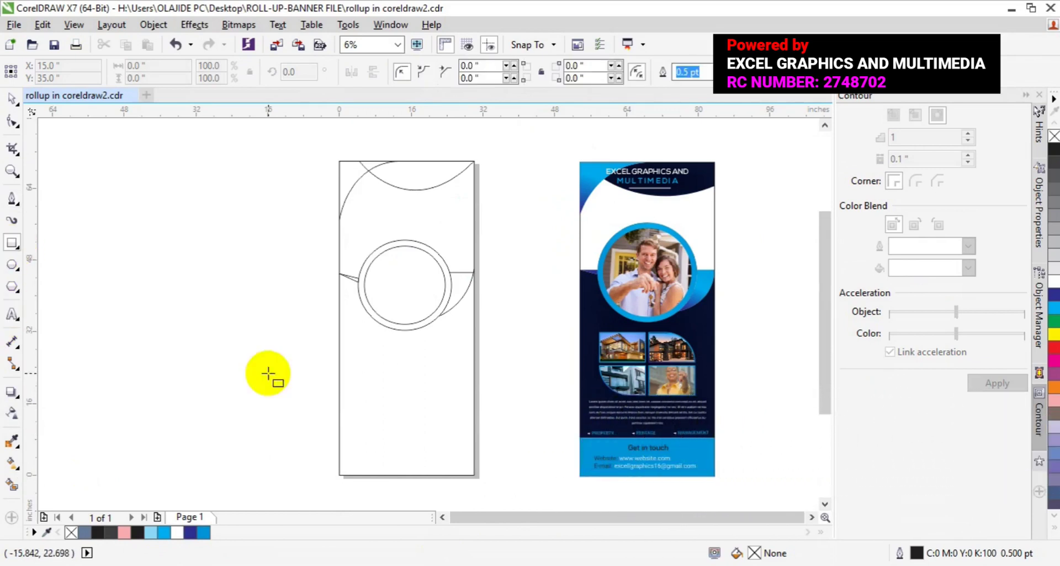
click(345, 352)
drag(345, 351, 380, 382)
click(13, 100)
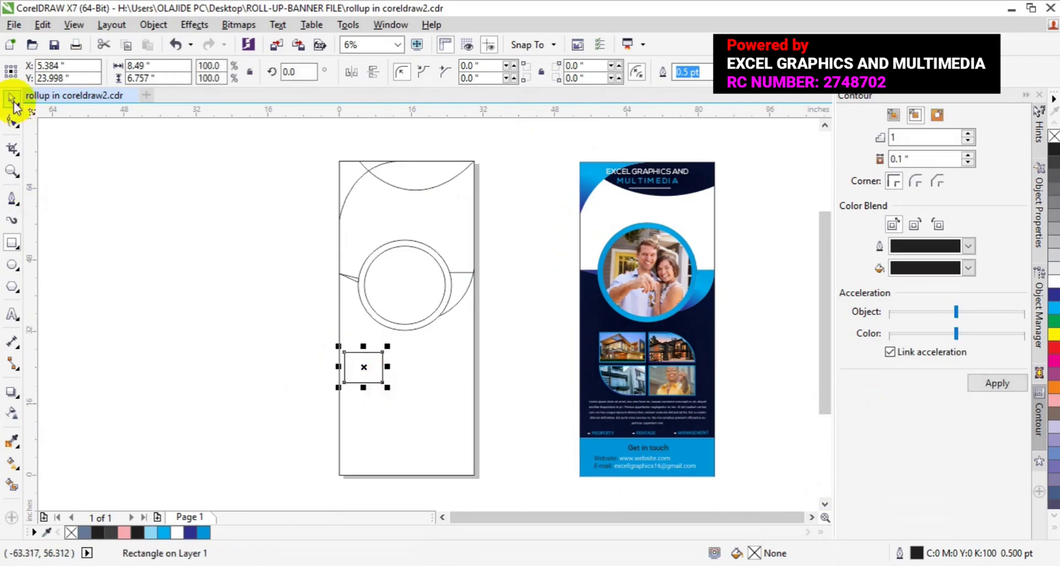
click(365, 371)
mouse_move(364, 371)
mouse_down()
mouse_move(380, 365)
mouse_move(371, 361)
mouse_up()
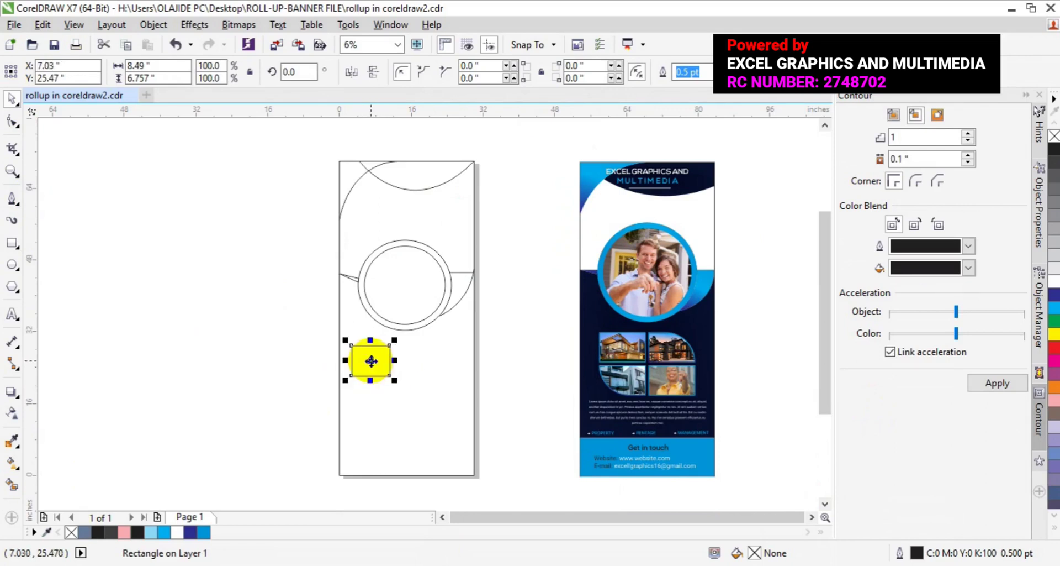
click(291, 362)
click(366, 370)
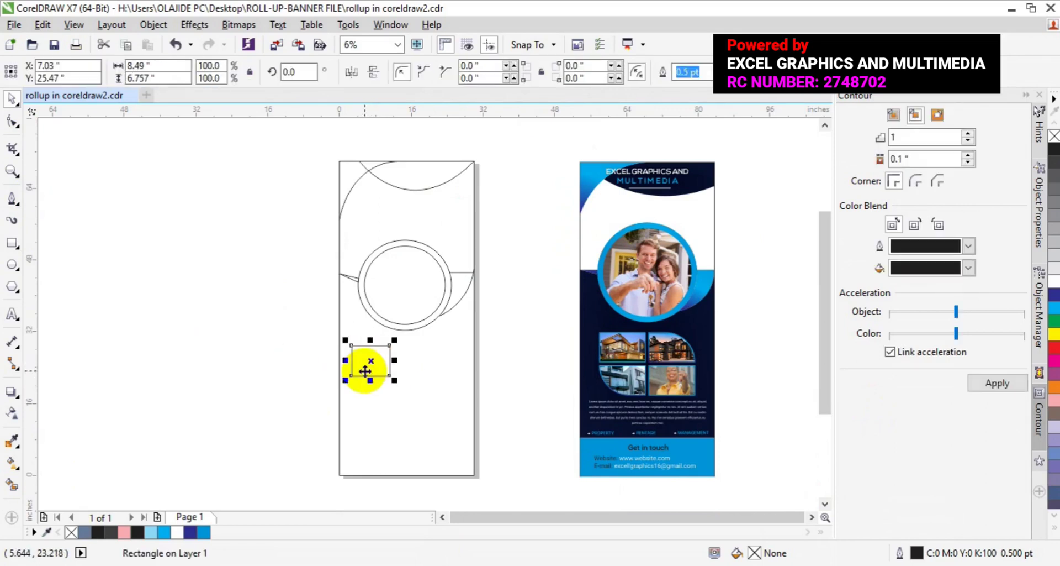
key(Delete)
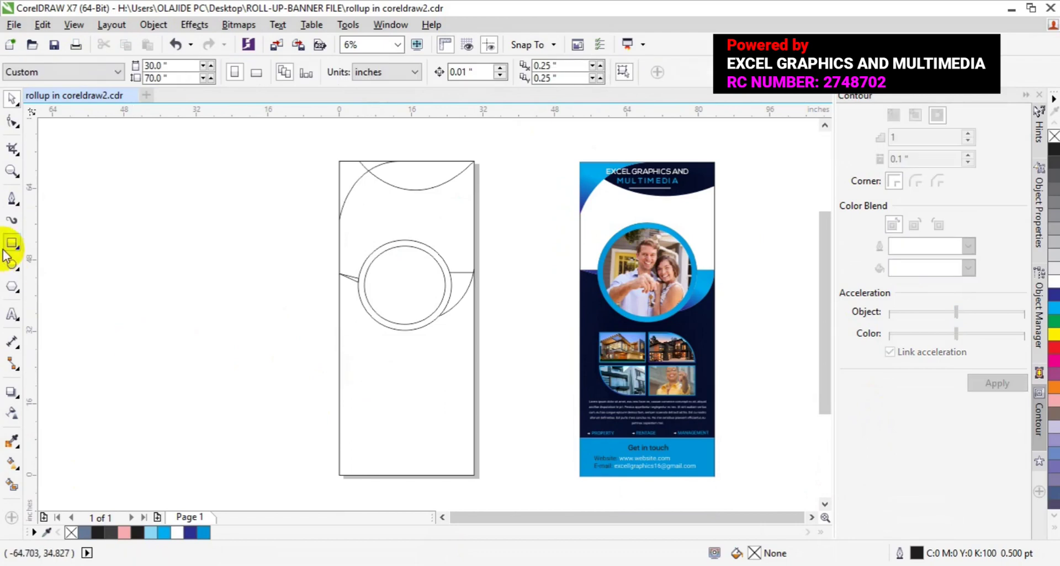
Step: Redraw a 10.05 × 6.411 inch rectangle below the circle and fine-tune its position
click(11, 244)
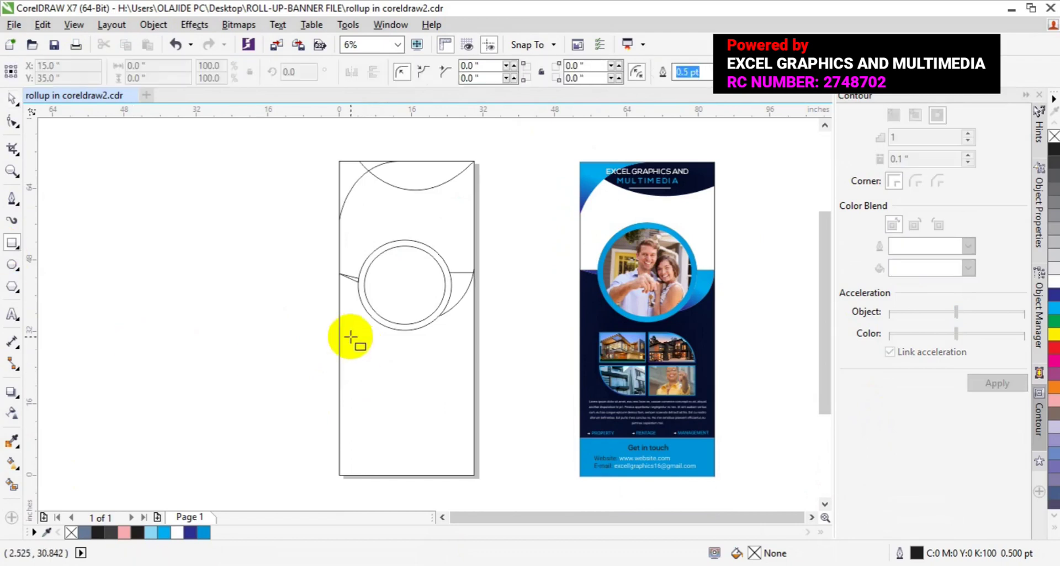
drag(350, 336, 395, 364)
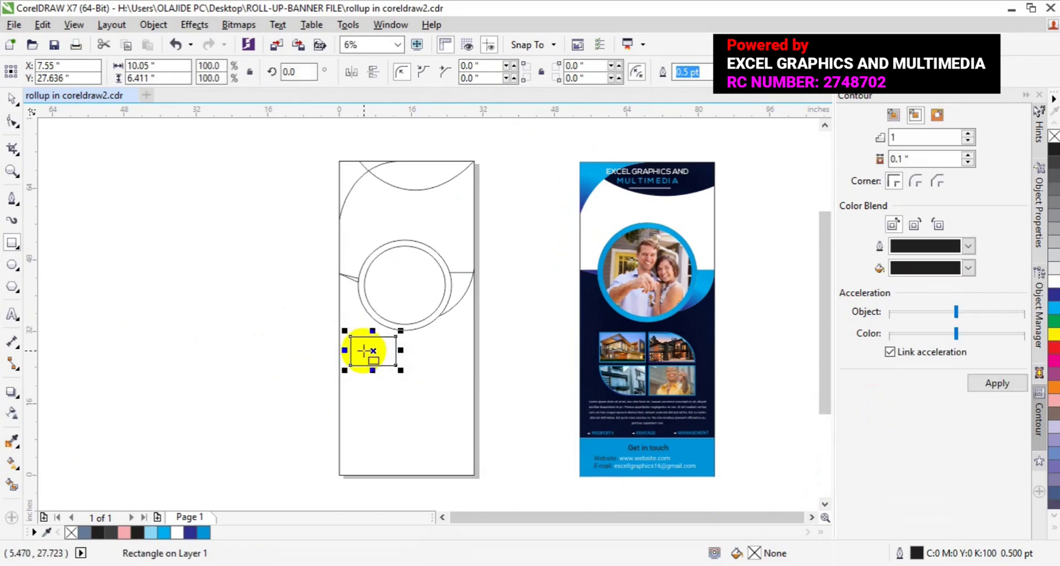
drag(372, 355, 372, 358)
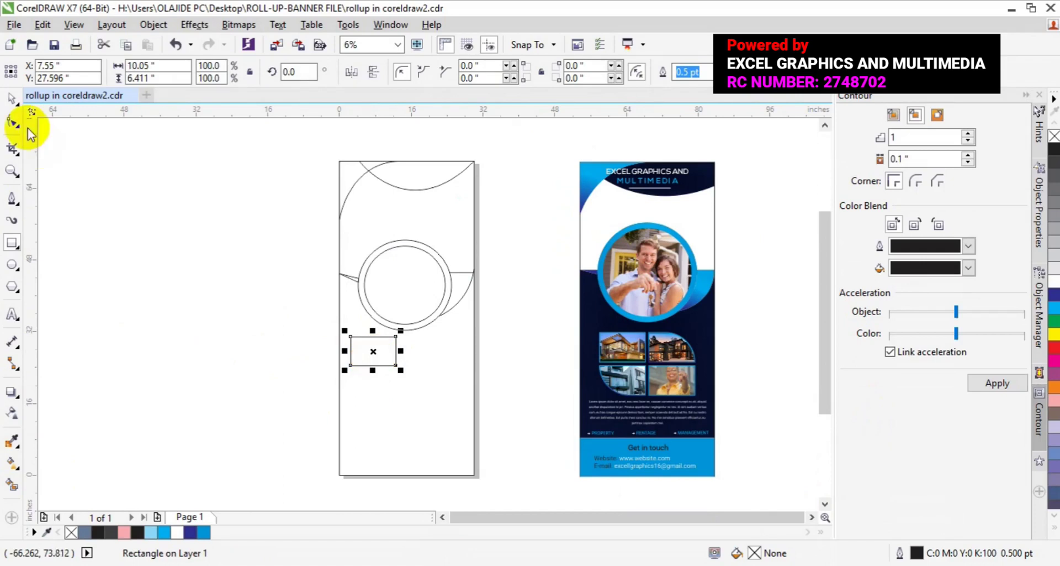
click(12, 99)
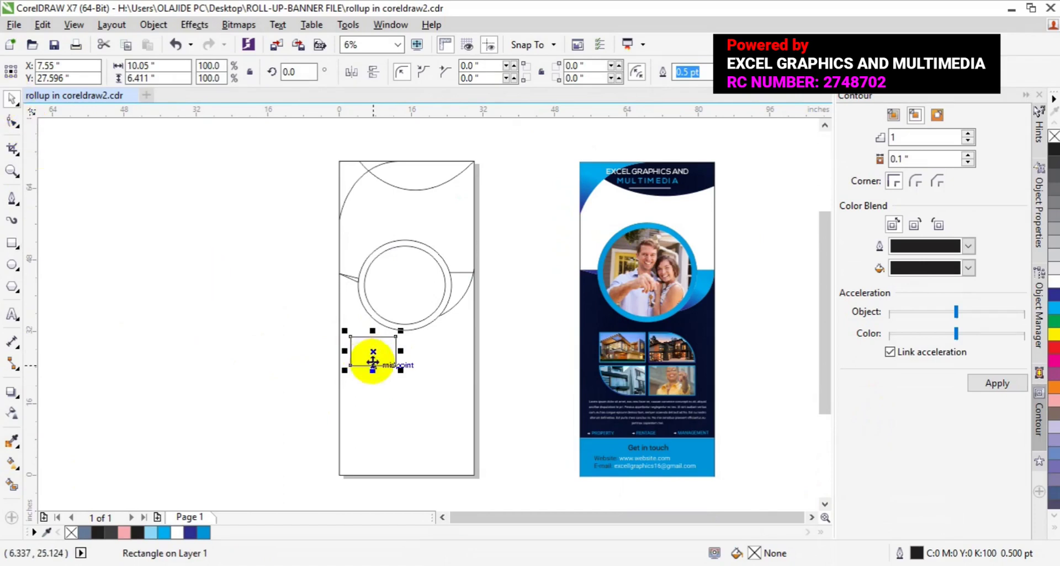
drag(373, 350, 373, 366)
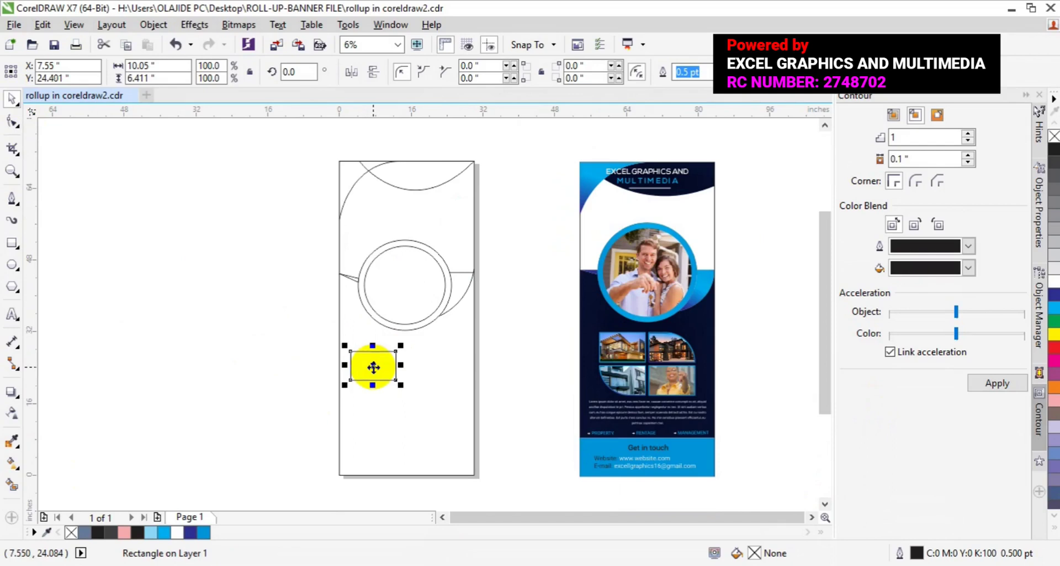
drag(374, 367, 394, 352)
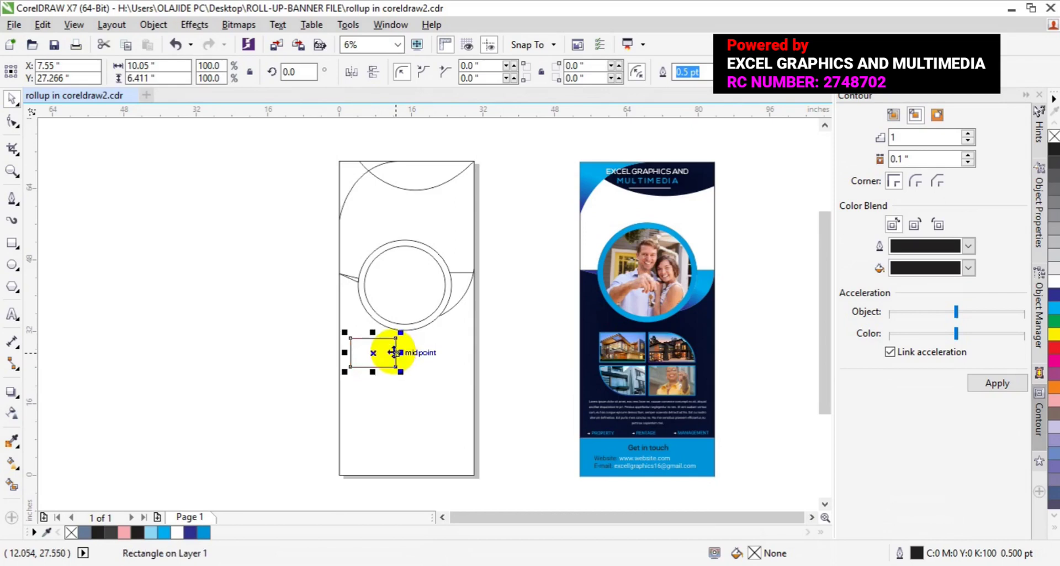
Step: Duplicate the photo rectangle and butt the copy tightly against the original's right side
click(393, 351)
key(ctrl+c)
drag(394, 352, 426, 353)
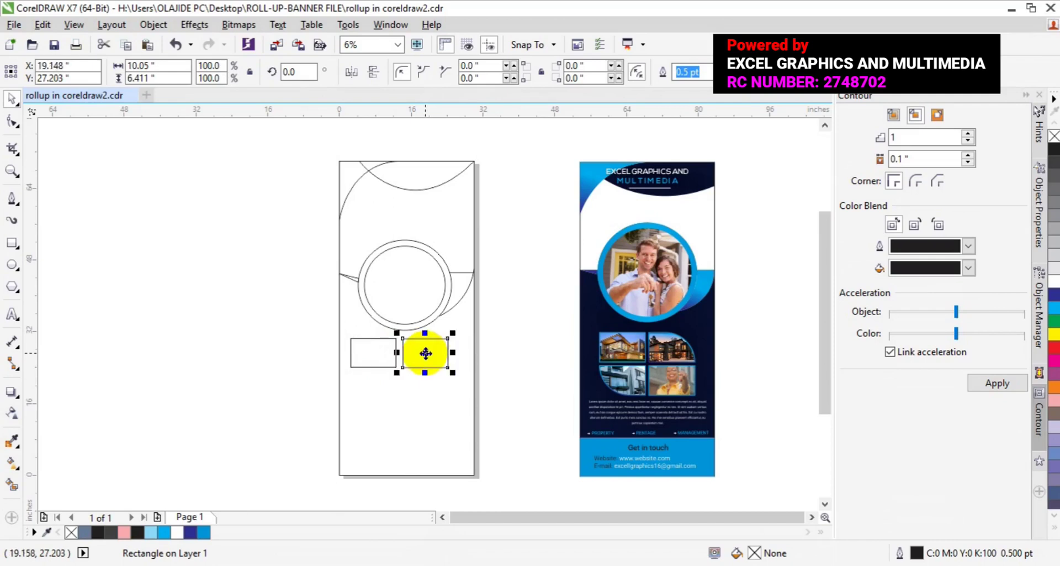
drag(426, 353, 426, 353)
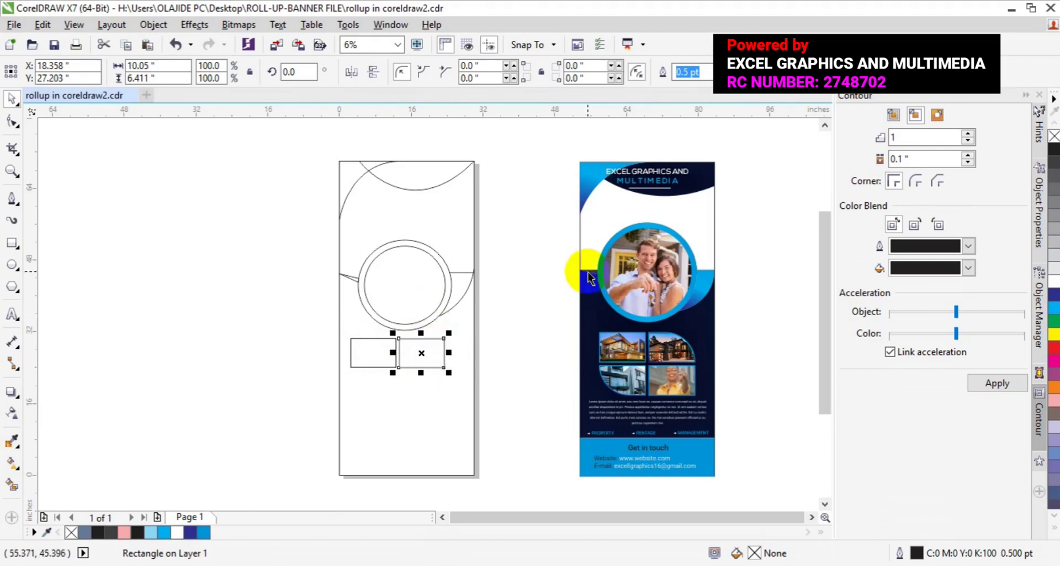
Step: Set the copied rectangle's top-right corner radius to 100" for a quarter-circle edge
click(569, 66)
text(10)
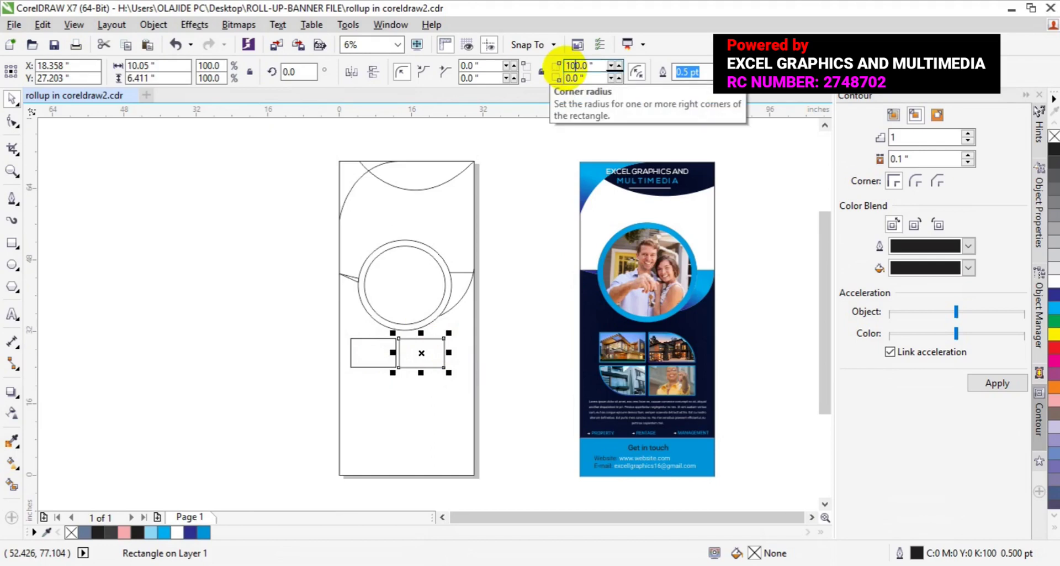
key(Return)
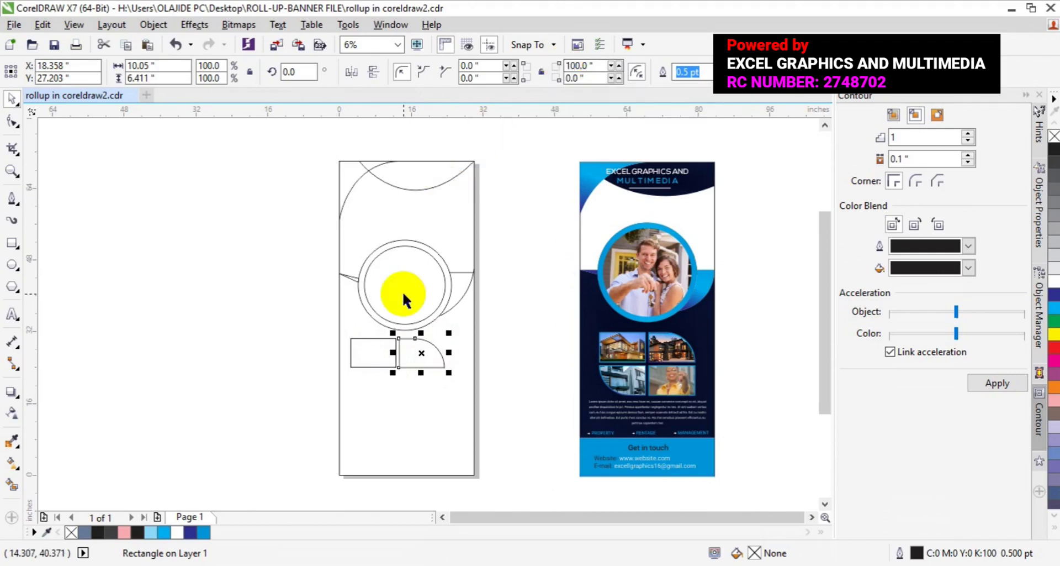
Step: Group the two photo shapes, mirror a copy vertically and horizontally, and place it beneath the pair
shift+click(352, 363)
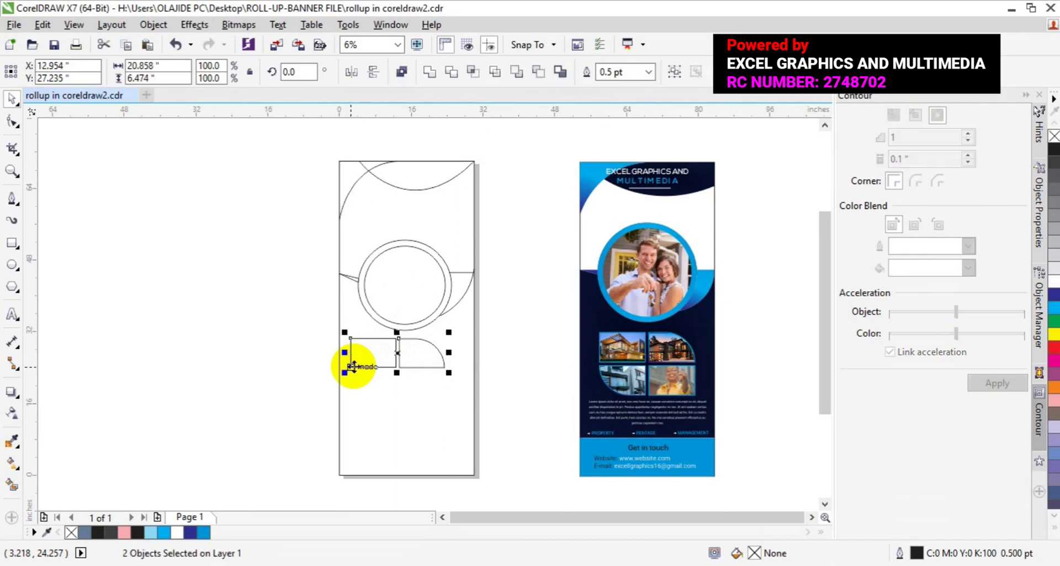
click(675, 74)
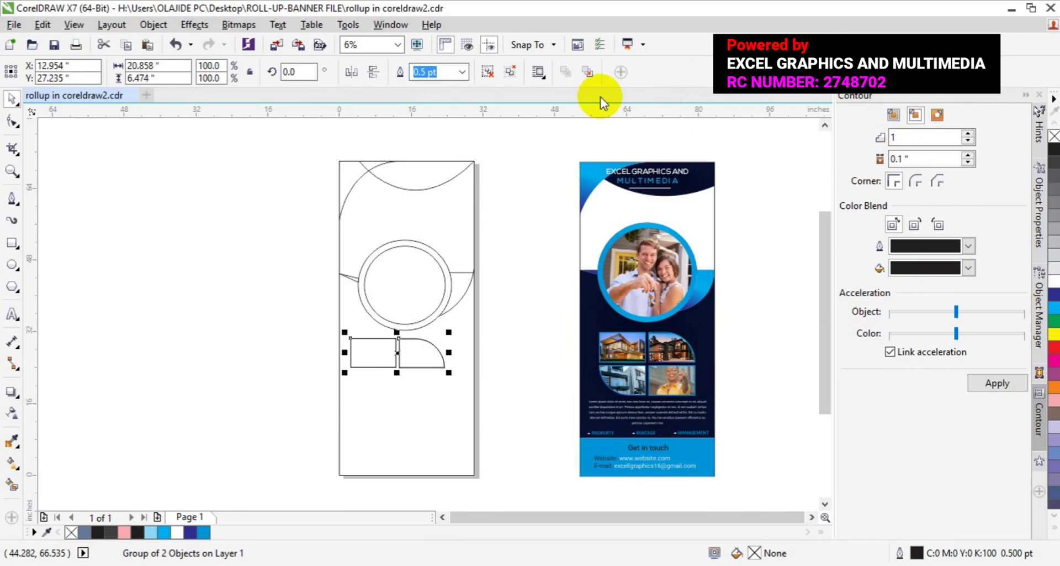
click(377, 80)
click(353, 81)
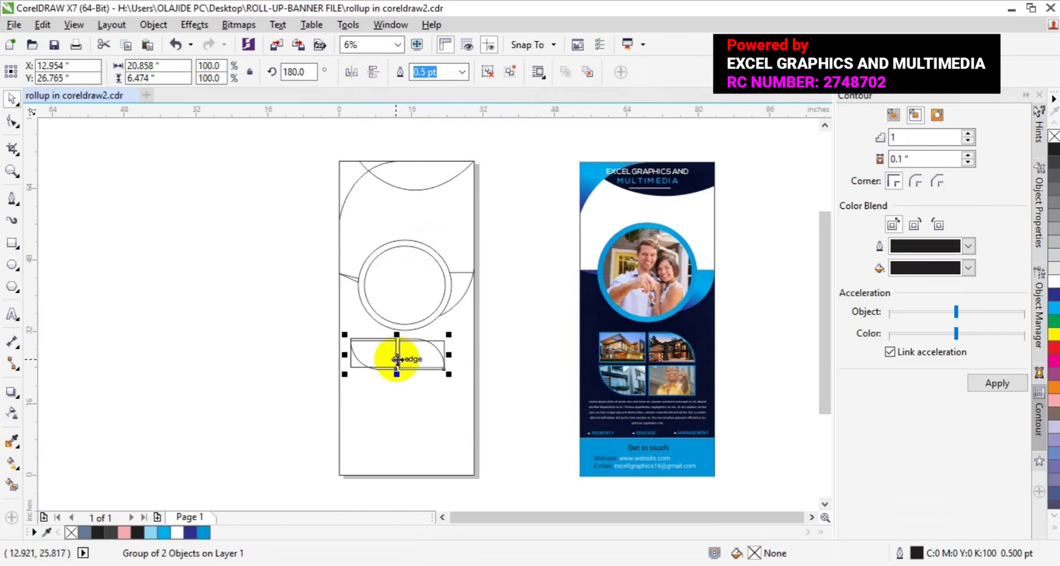
drag(395, 354, 397, 386)
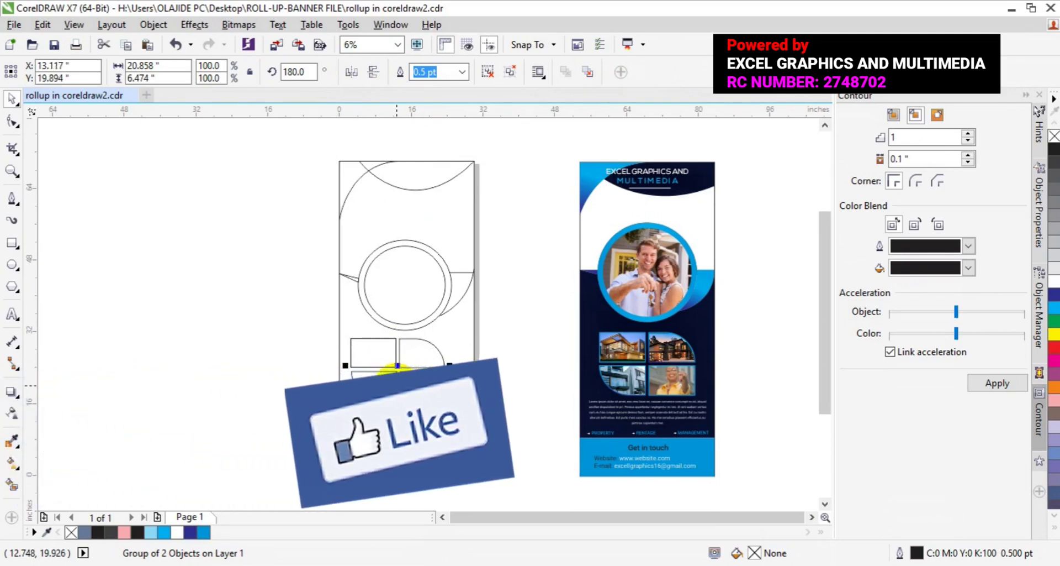
drag(245, 318, 464, 423)
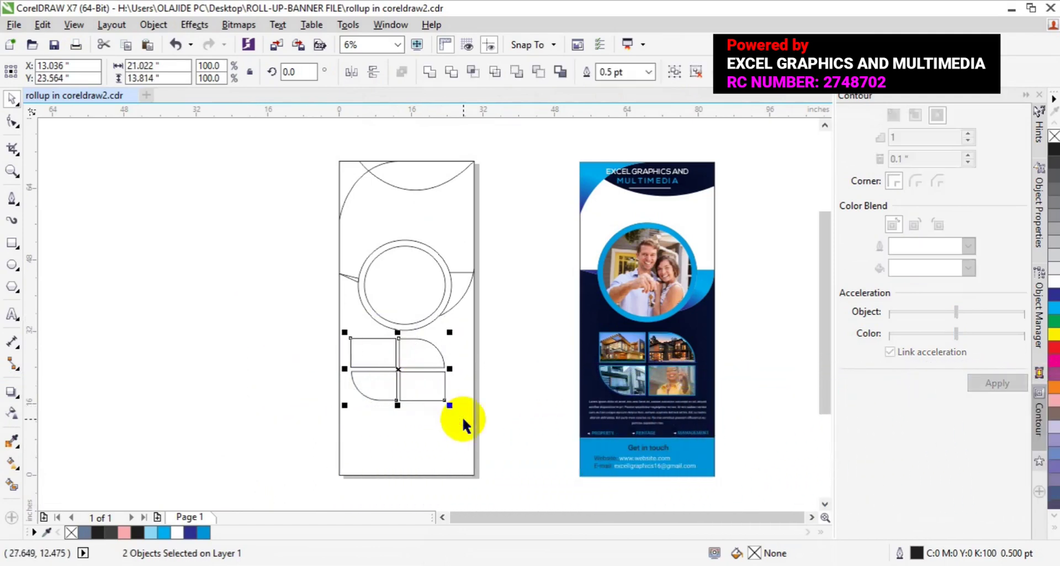
Step: Group the four photo shapes, position them at 15, 35, and drag the grid below the circle
click(675, 71)
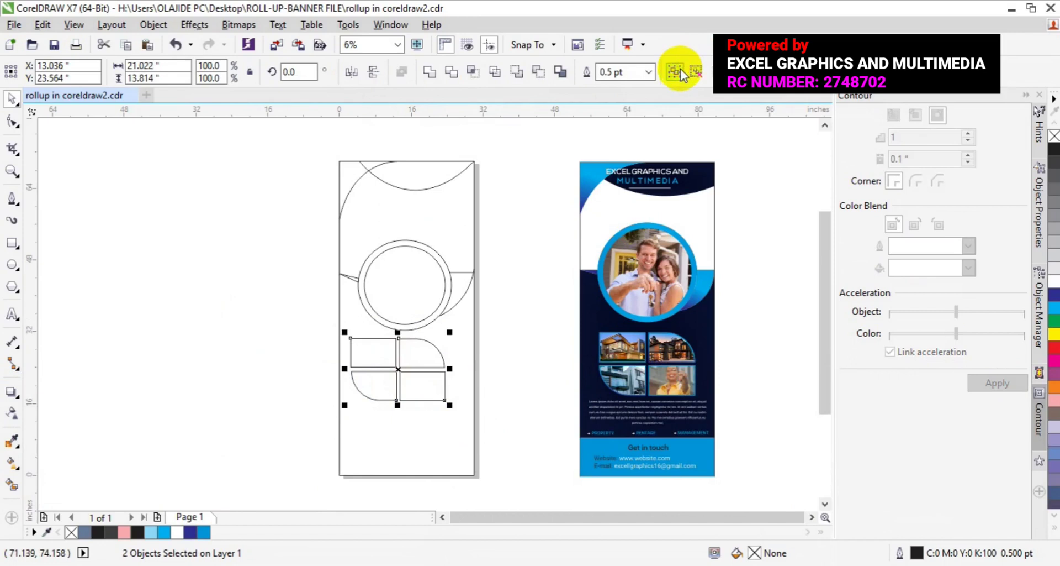
text(15)
key(Tab)
text(35)
key(Return)
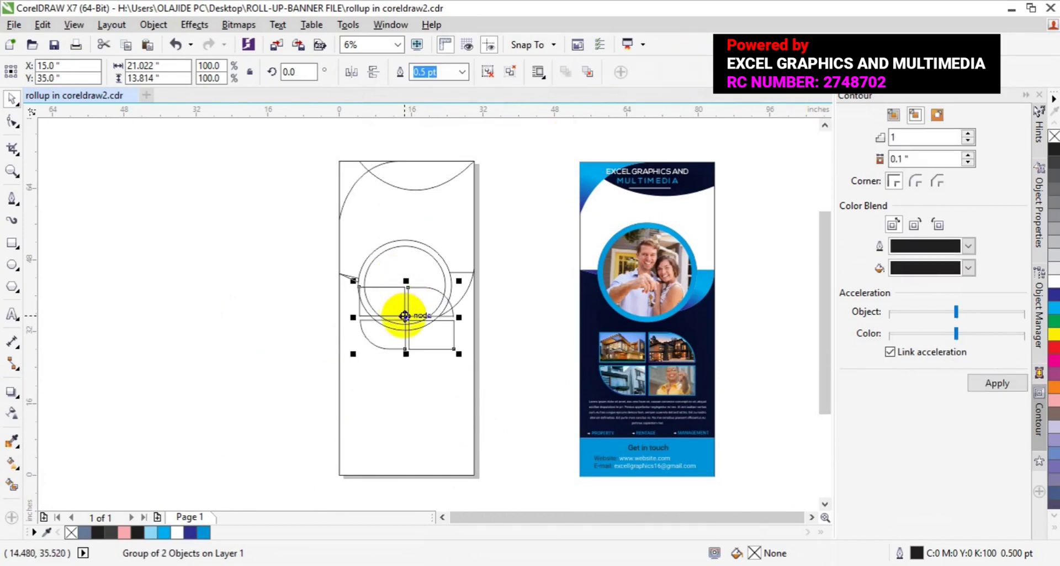
drag(406, 314, 405, 383)
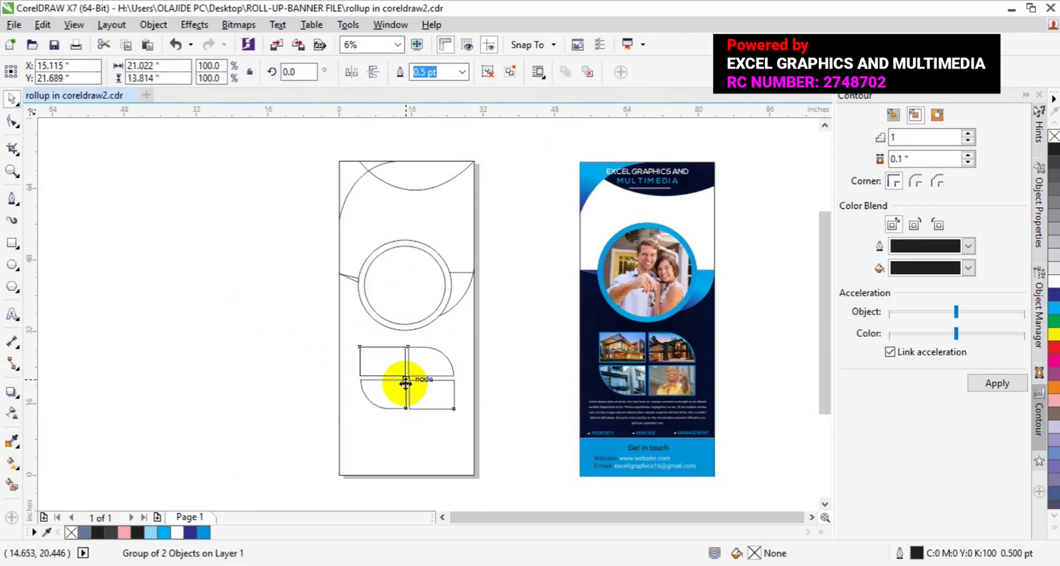
drag(404, 383, 406, 382)
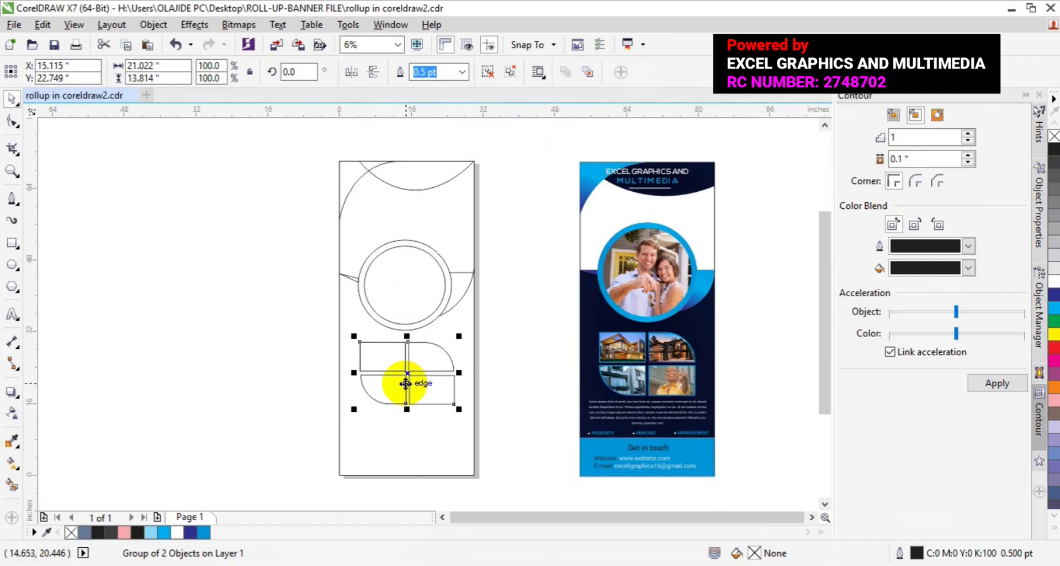
click(205, 436)
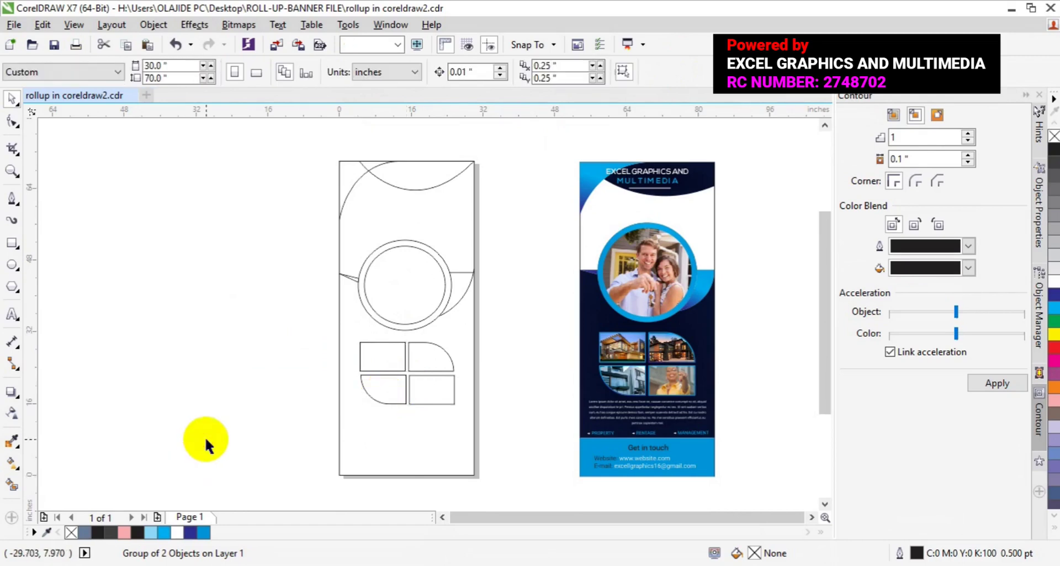
Step: Draw a 30 × 8.837 inch rectangle spanning the bottom of the banner as the footer strip
click(6, 243)
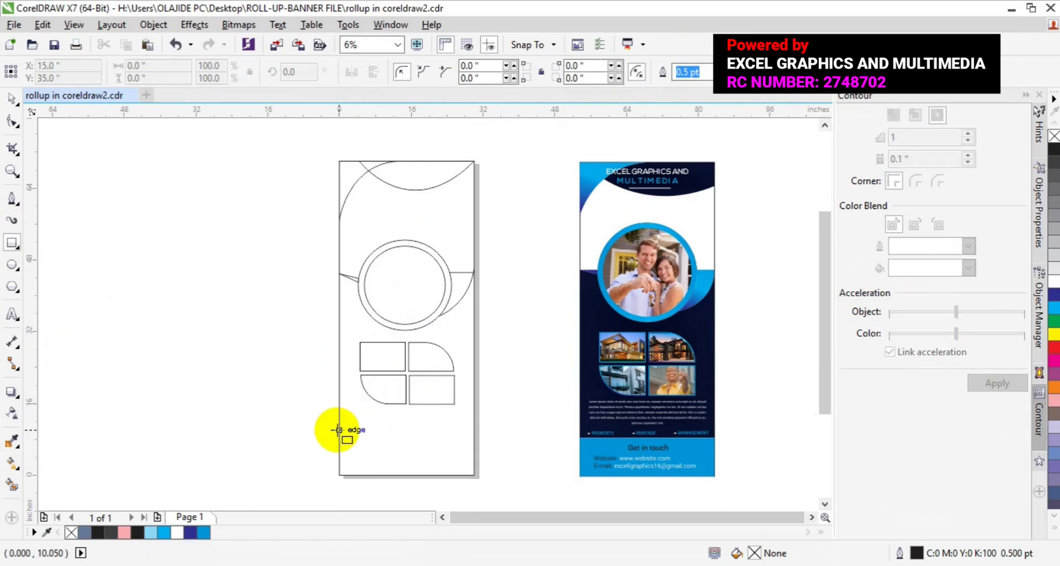
drag(339, 435, 474, 475)
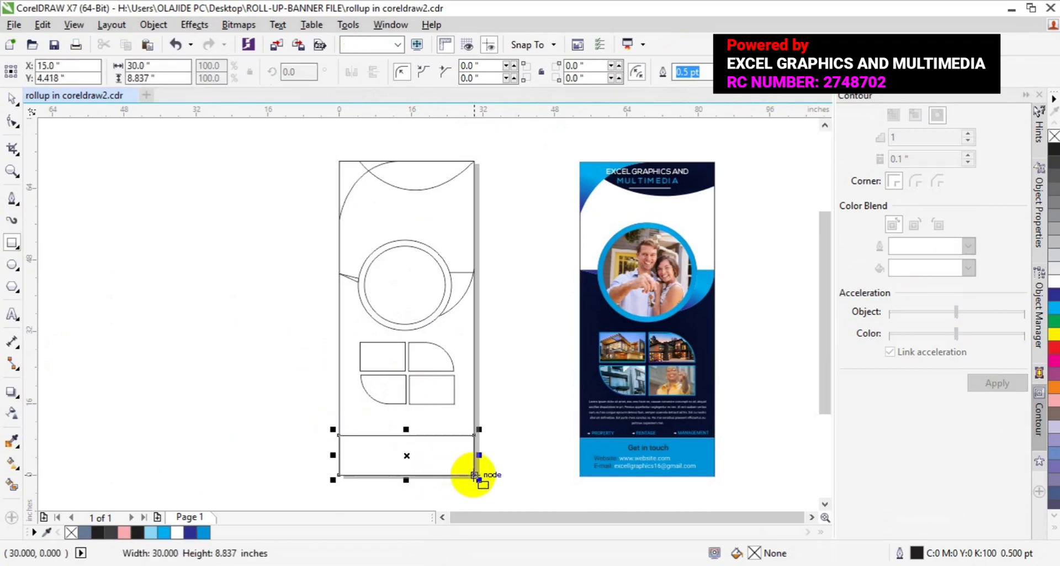
drag(405, 429, 405, 435)
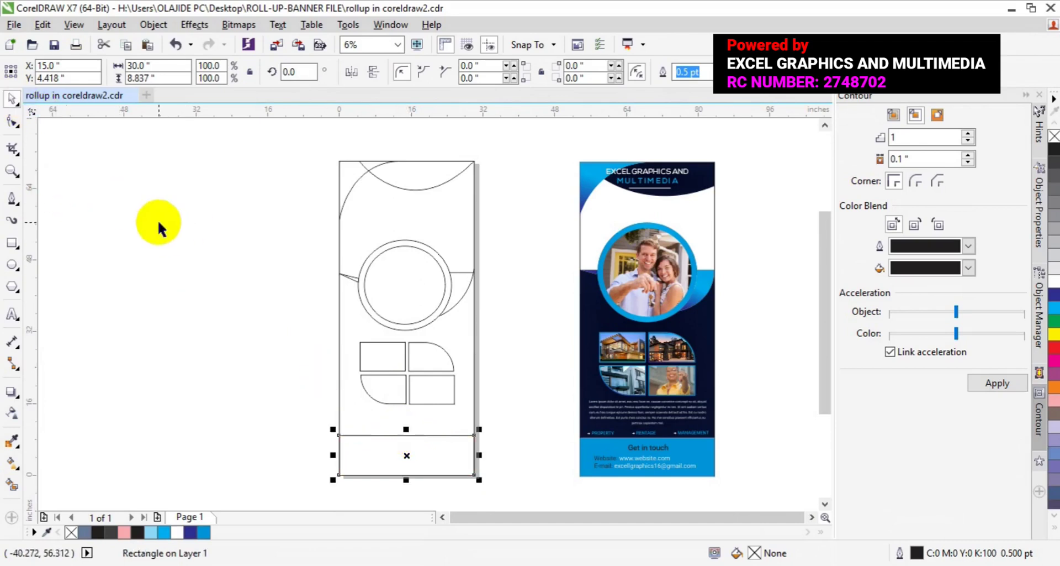
click(206, 325)
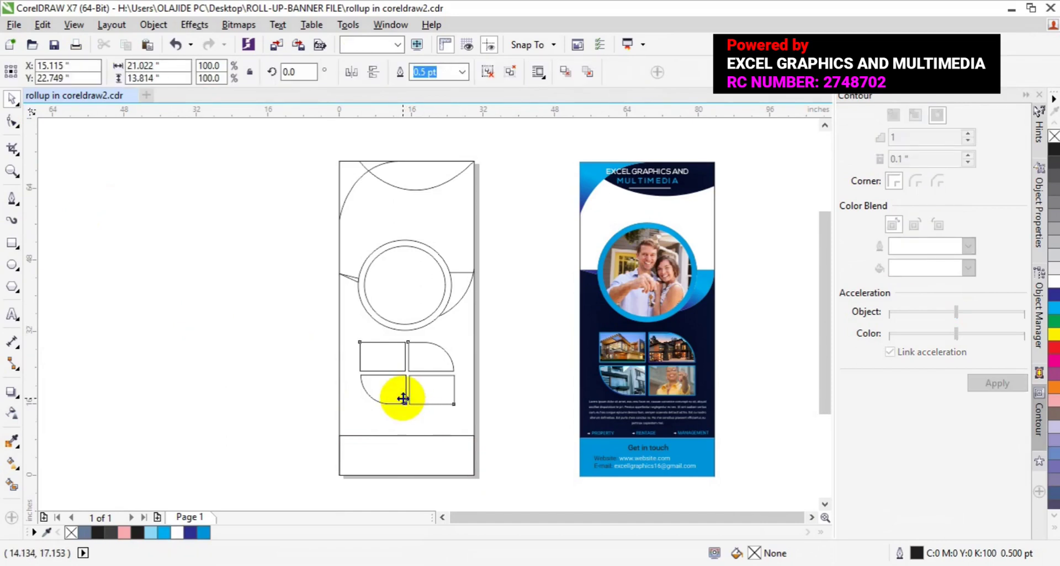
Step: Move the lower pair of window shapes up slightly so they snap into a tight 2 × 2 grid
click(404, 397)
drag(404, 397, 404, 398)
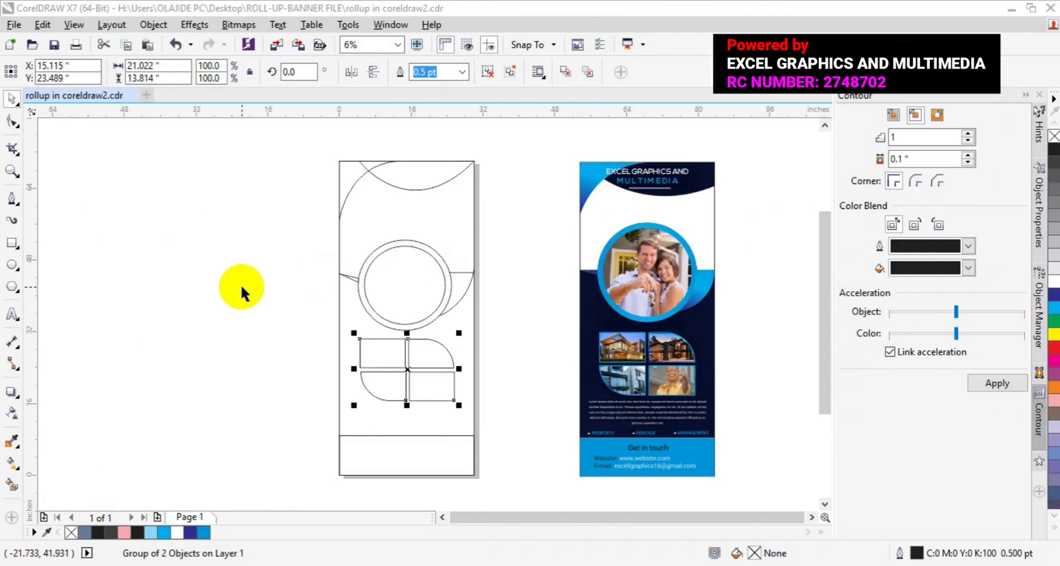
Step: Smart Fill the banner body around the window shapes dark brown #663333, undoing the stray fill beside the circle
click(10, 487)
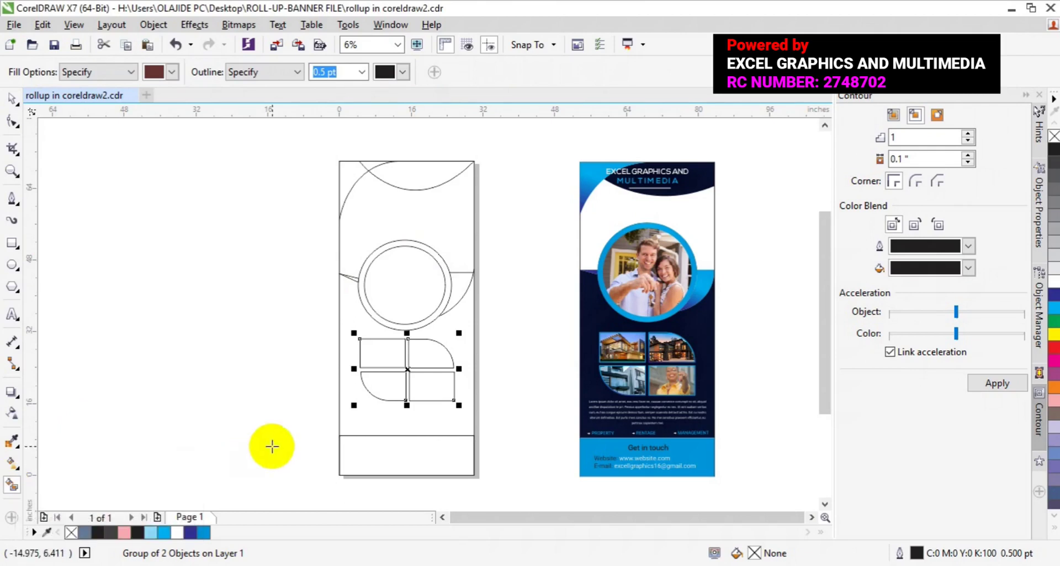
click(387, 418)
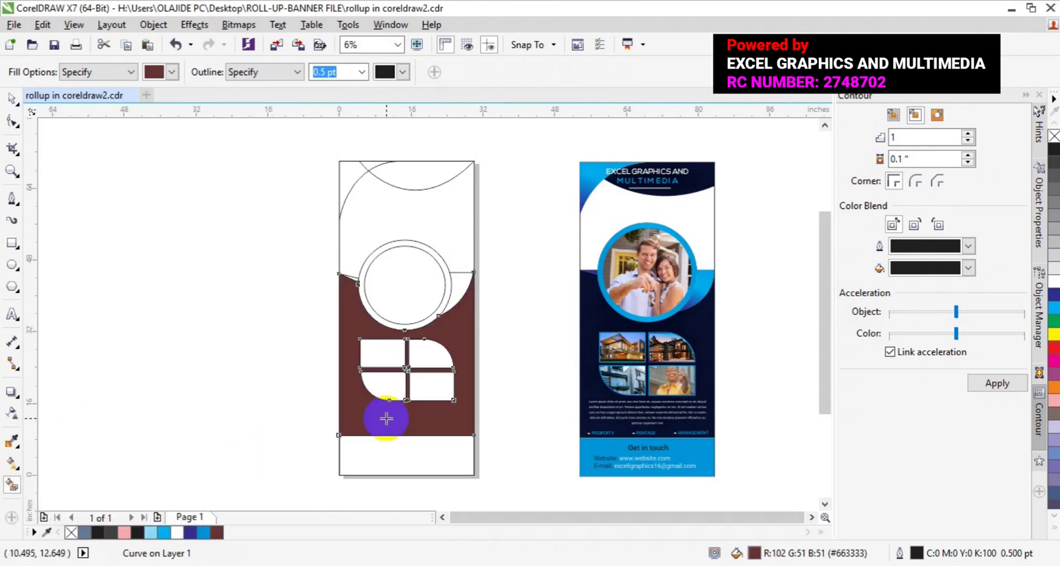
click(465, 273)
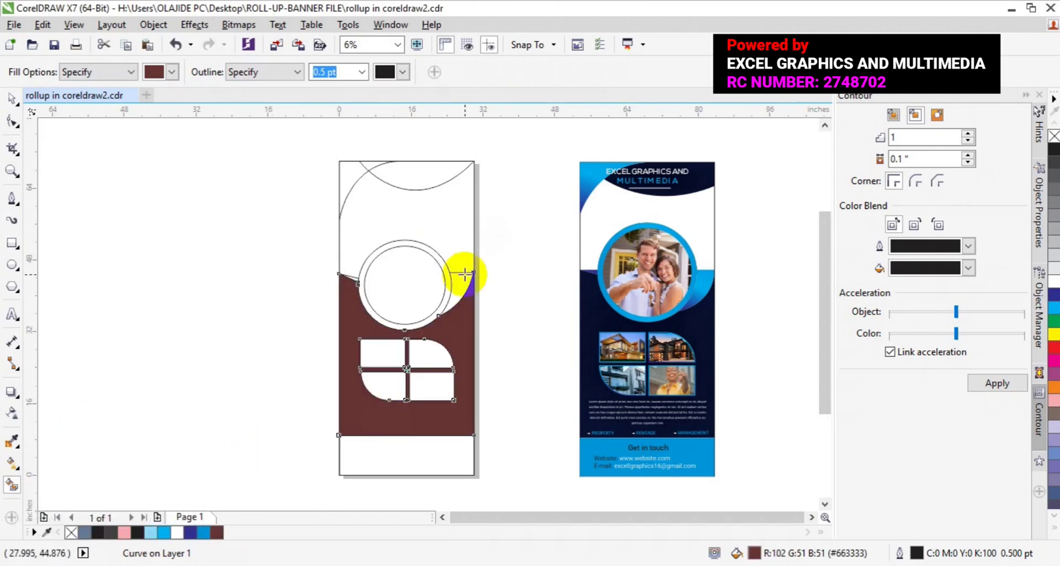
click(463, 283)
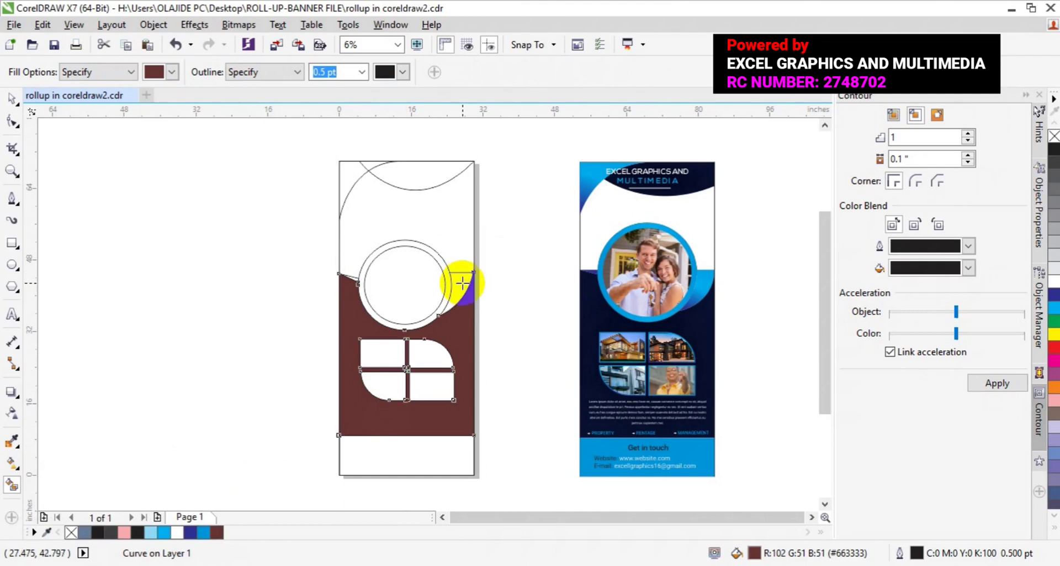
key(ctrl+z)
Step: Fill the small gap right of the circle orange #FF6600, undoing the extra fill on its left
click(173, 72)
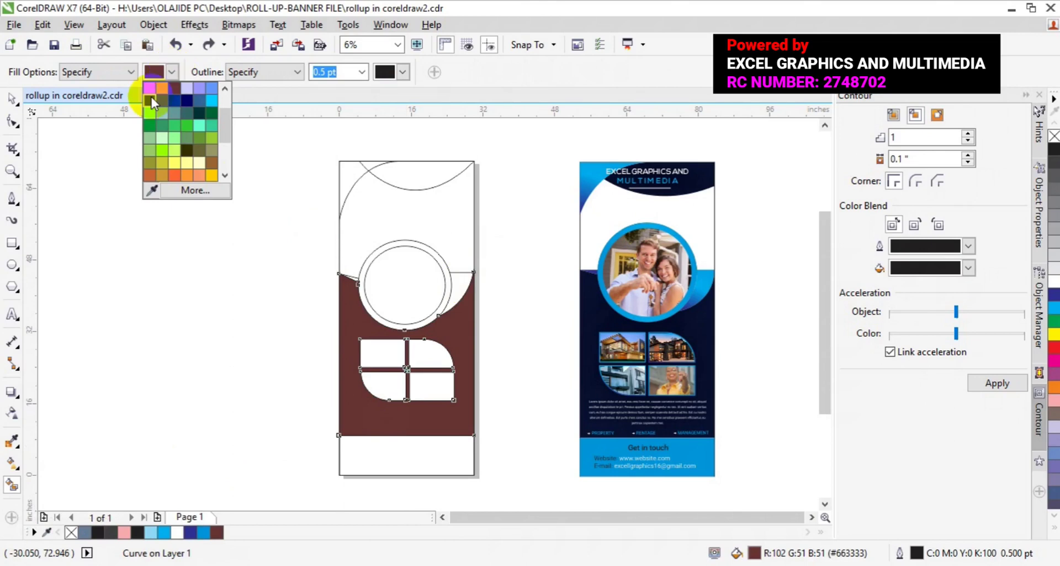
click(149, 88)
click(461, 282)
click(359, 276)
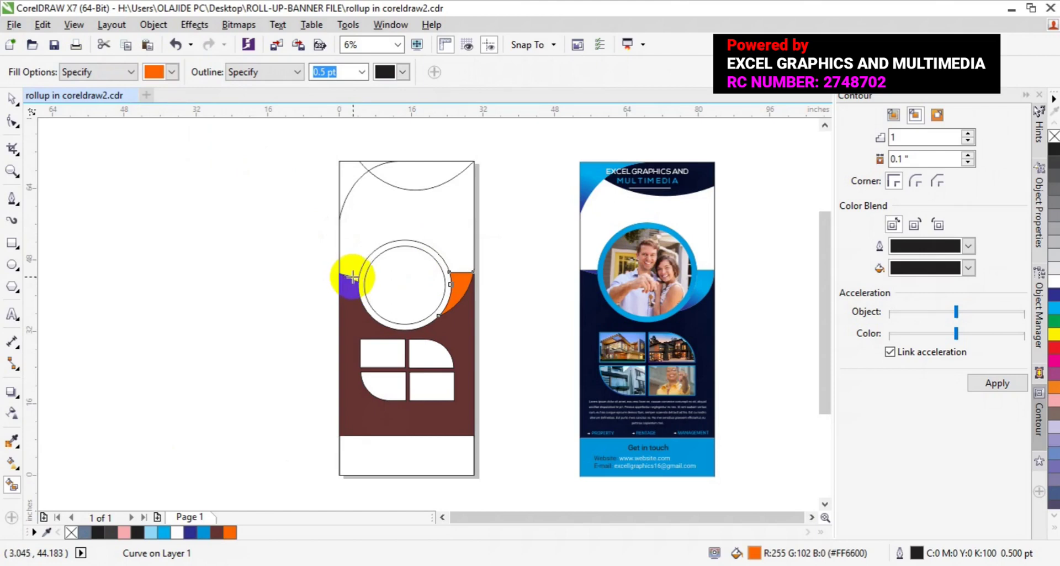
click(353, 276)
key(ctrl+z)
Step: Zoom in on the circle and fill the banner's top-left corner orange along the top edge
click(11, 171)
click(392, 300)
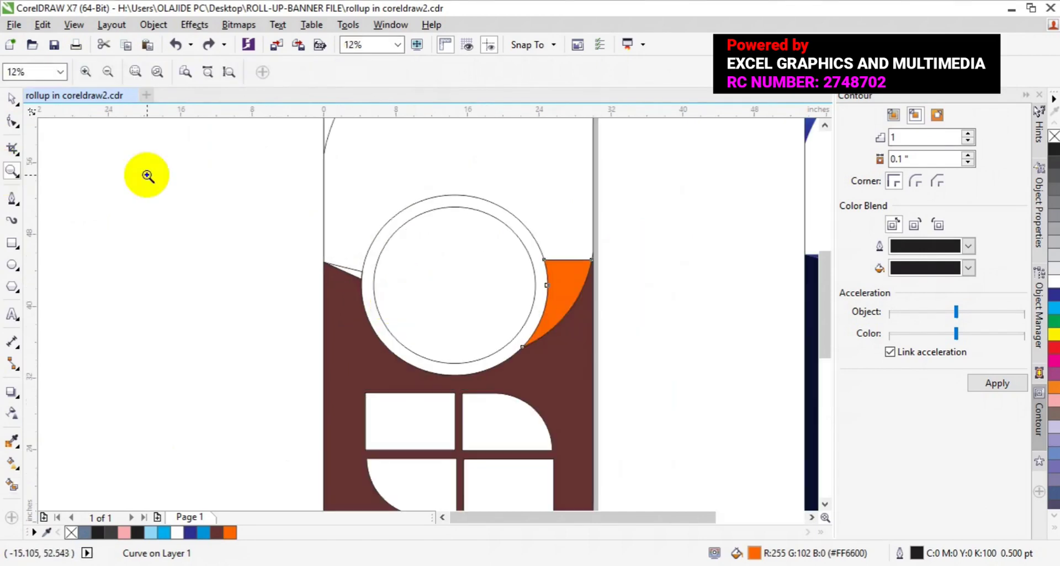
click(11, 99)
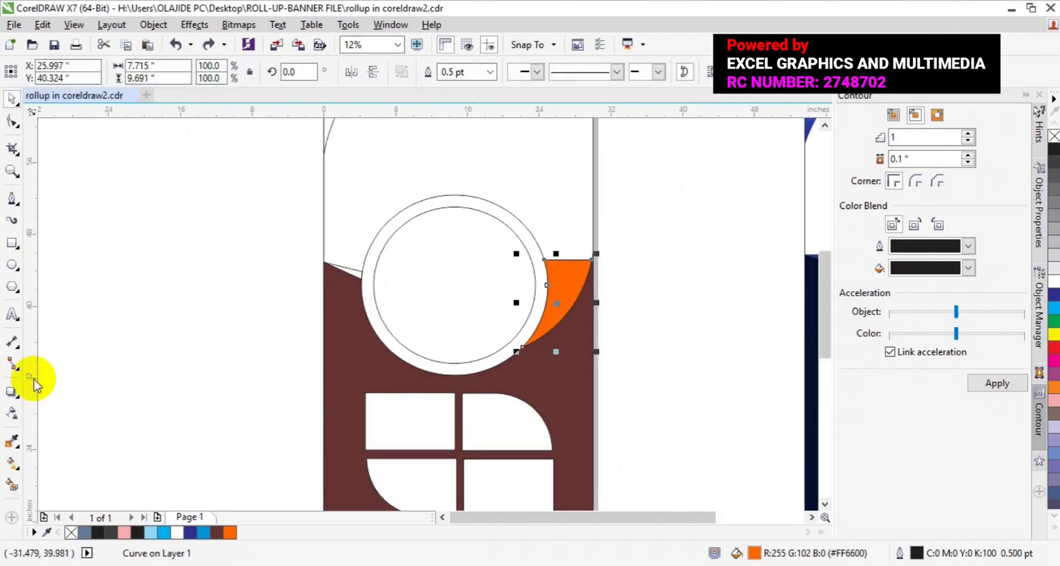
click(11, 486)
click(353, 269)
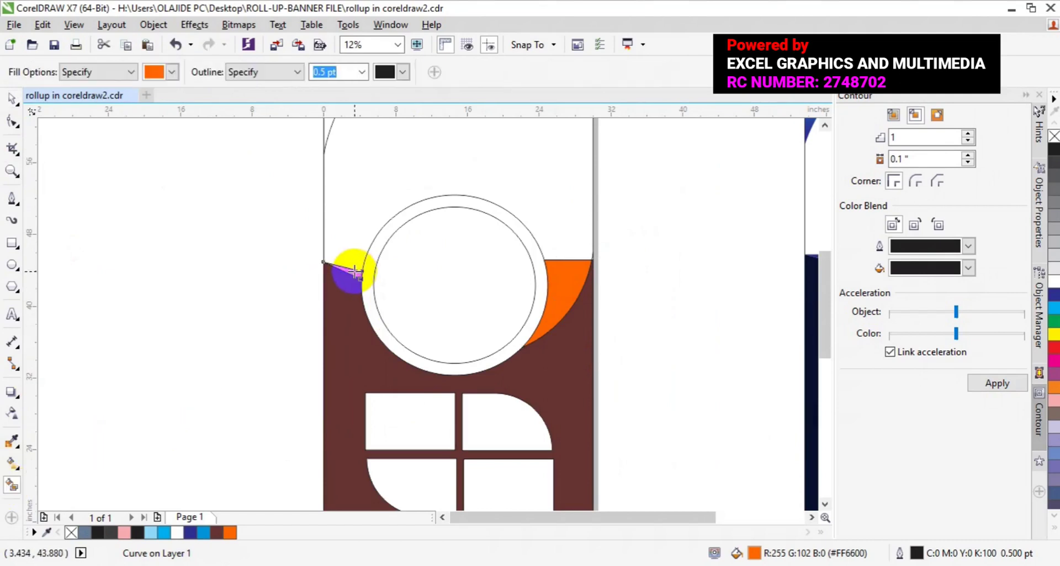
click(829, 129)
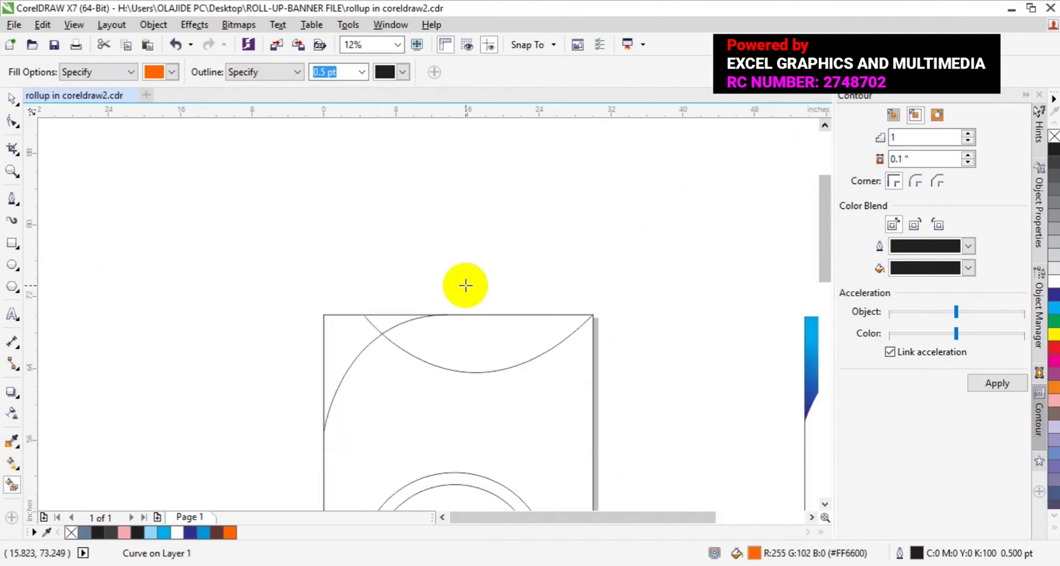
click(343, 350)
click(386, 317)
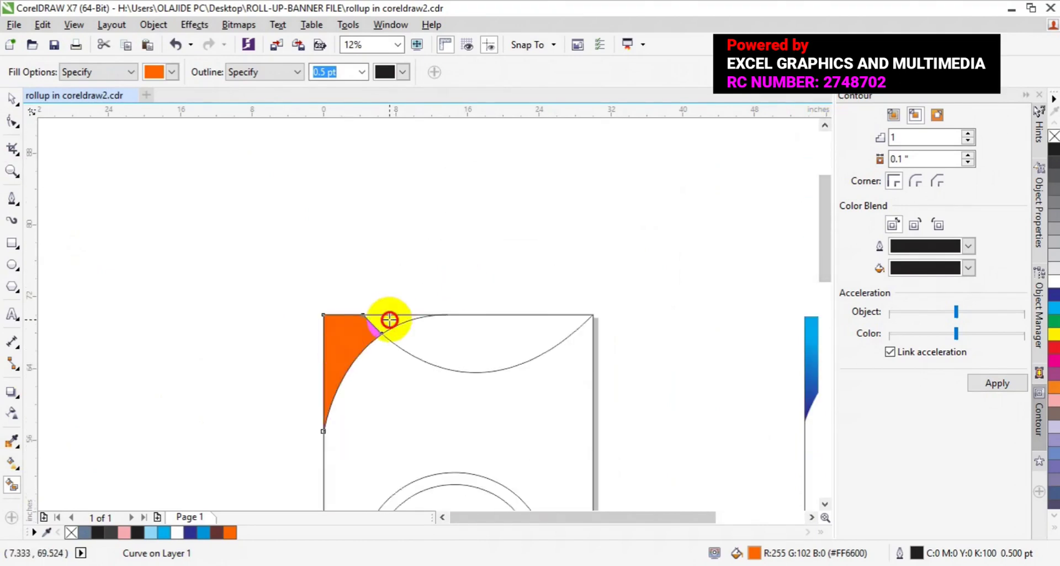
Step: Fill the arc under the top edge and the ring around the circle light mint green
click(173, 72)
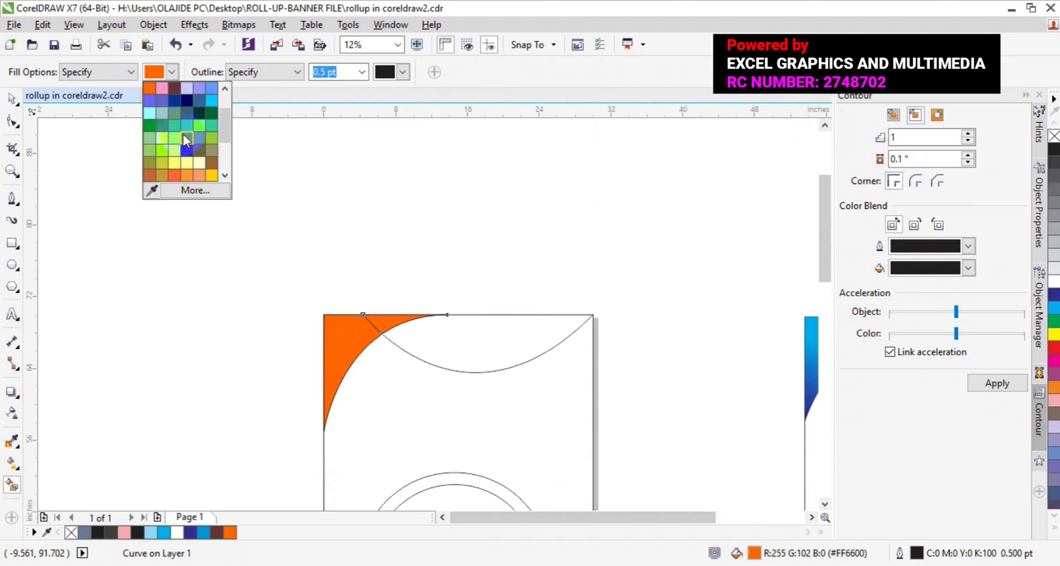
click(197, 133)
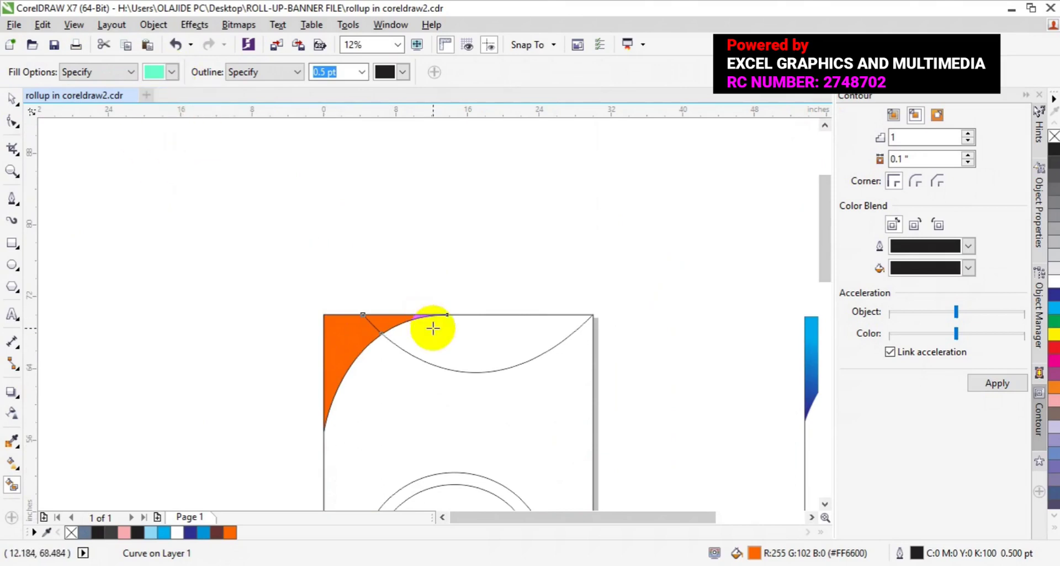
click(440, 334)
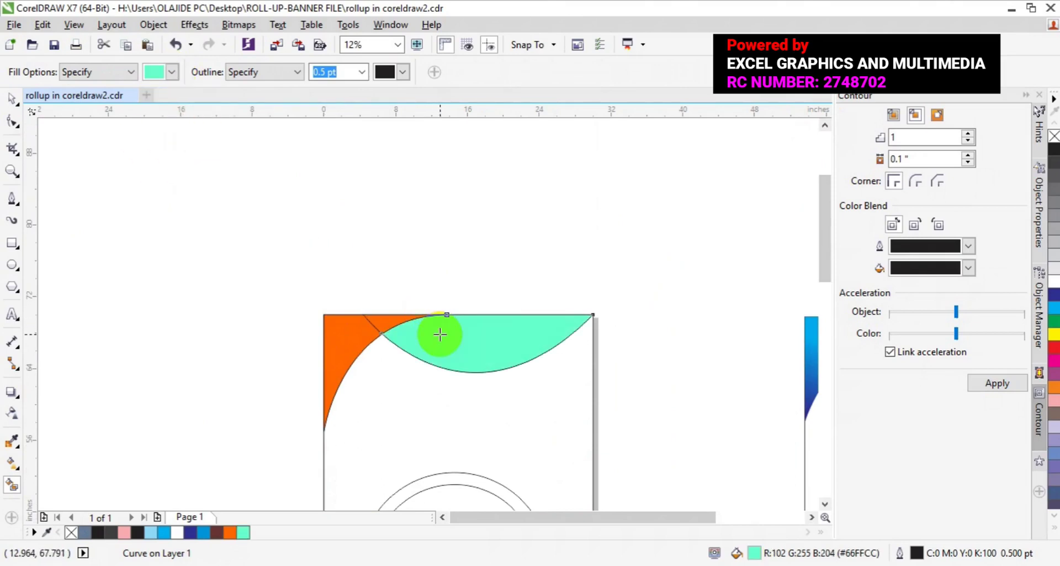
click(812, 517)
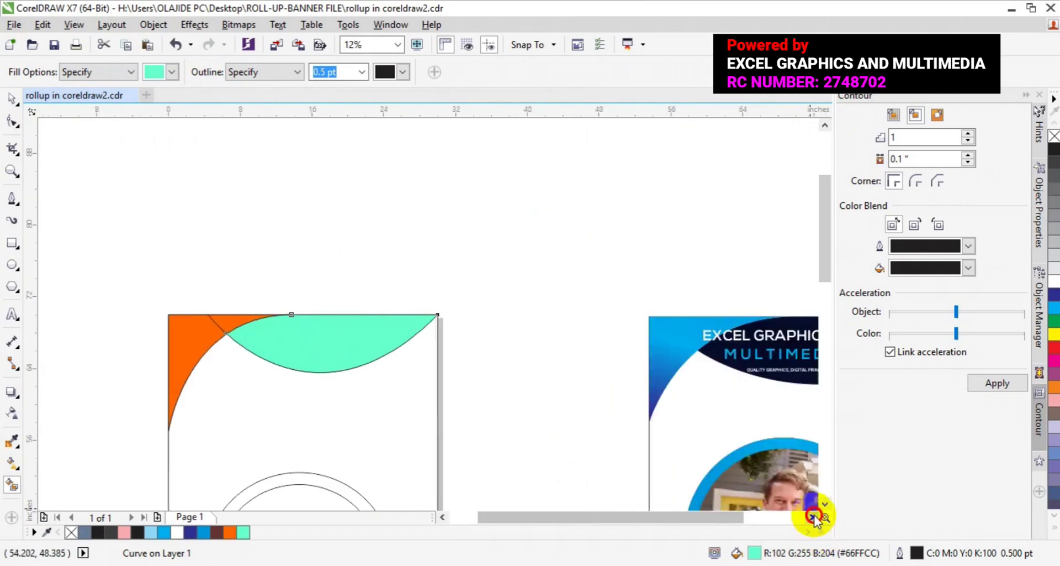
click(812, 516)
drag(672, 514, 633, 515)
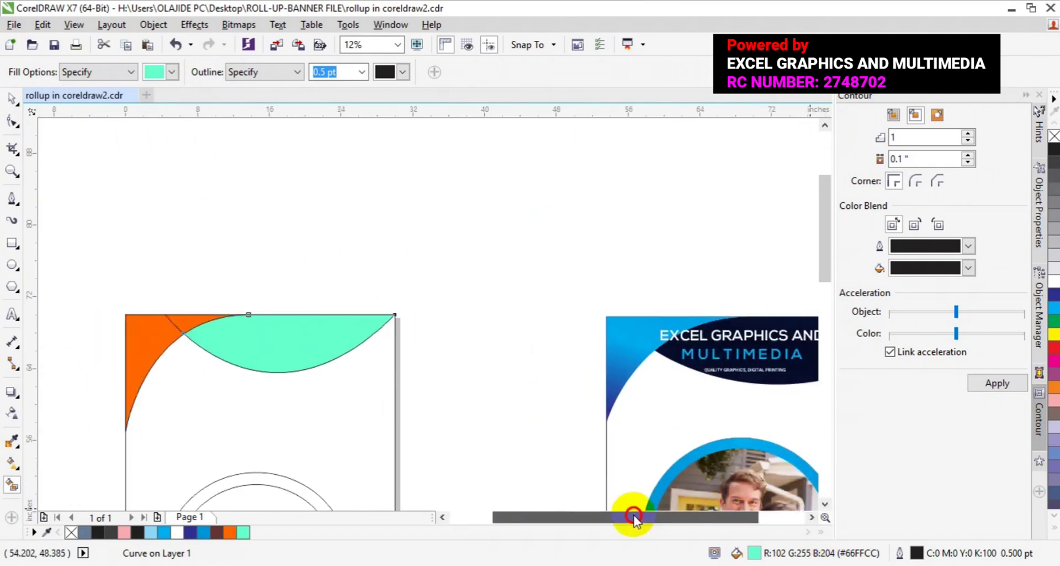
click(314, 501)
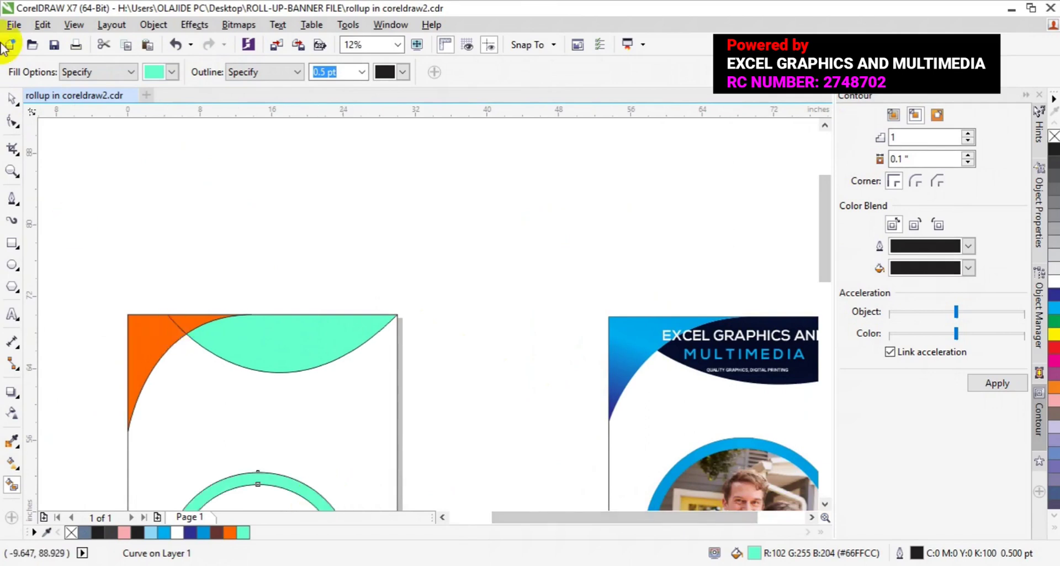
Step: Zoom out, fill the bottom white strip mint green, then select the orange wedge beside the ring
click(12, 99)
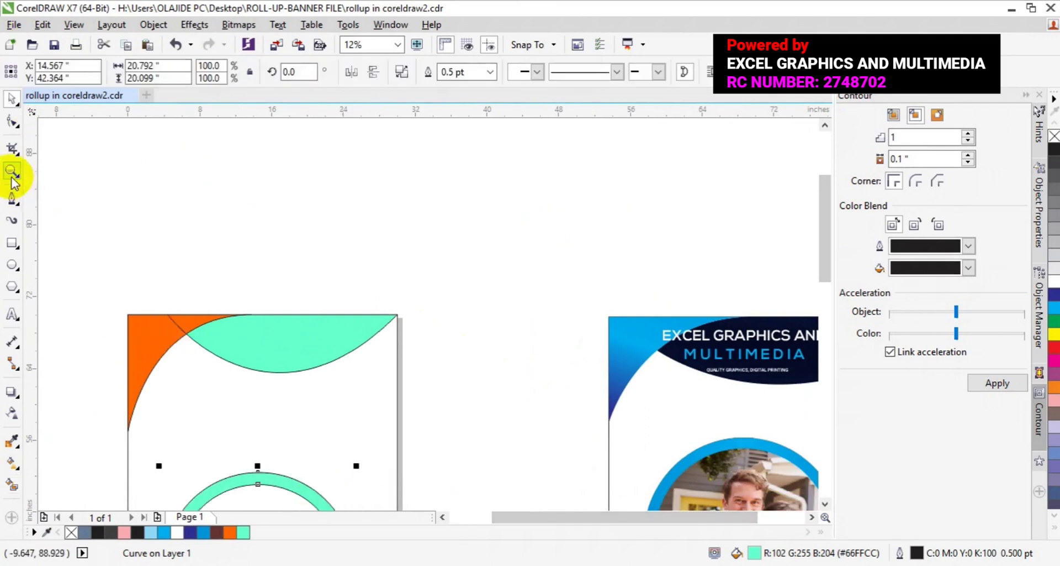
click(12, 175)
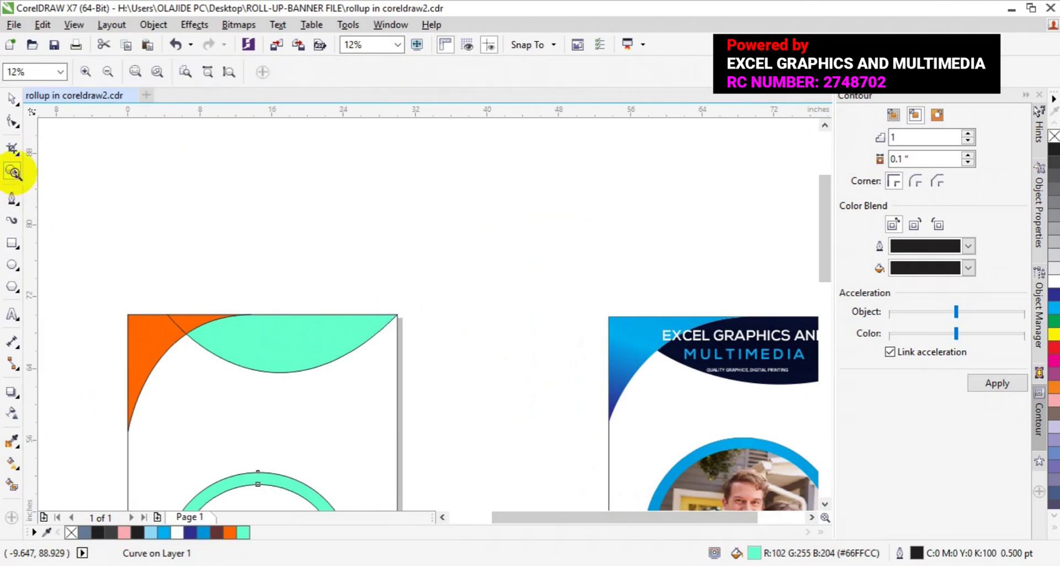
click(108, 72)
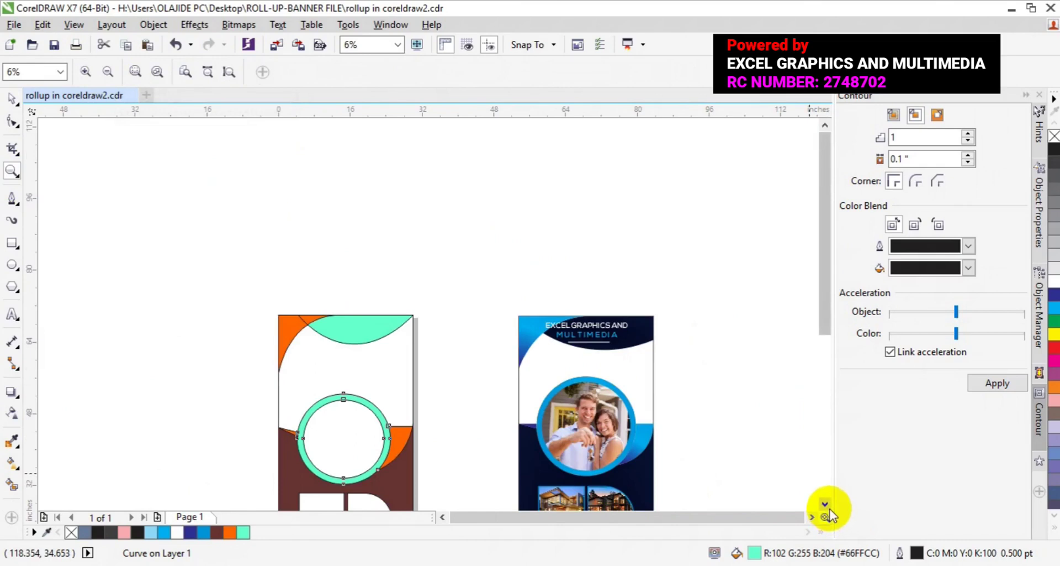
scroll(828, 508, down, 3)
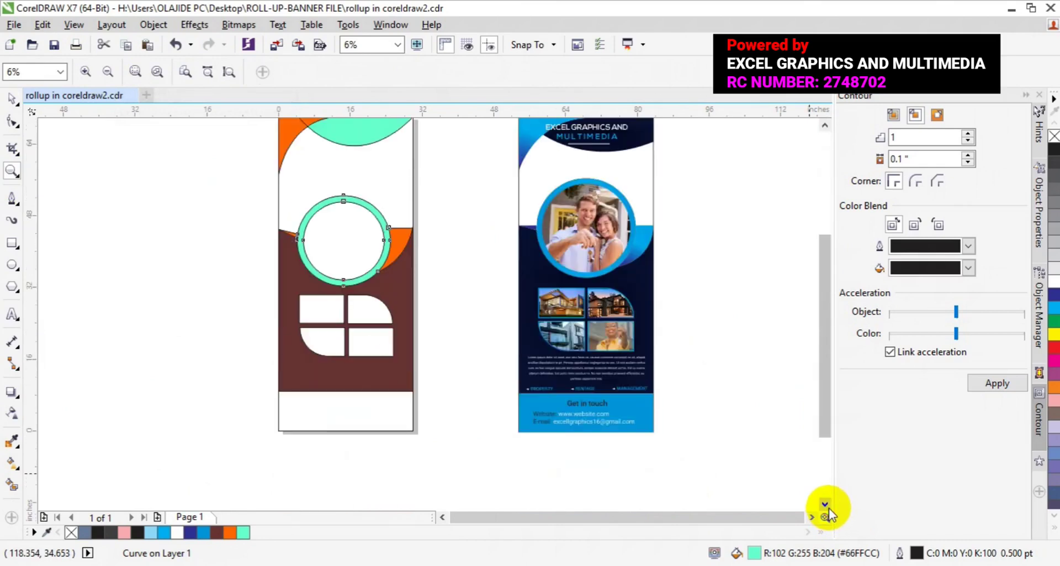
click(13, 484)
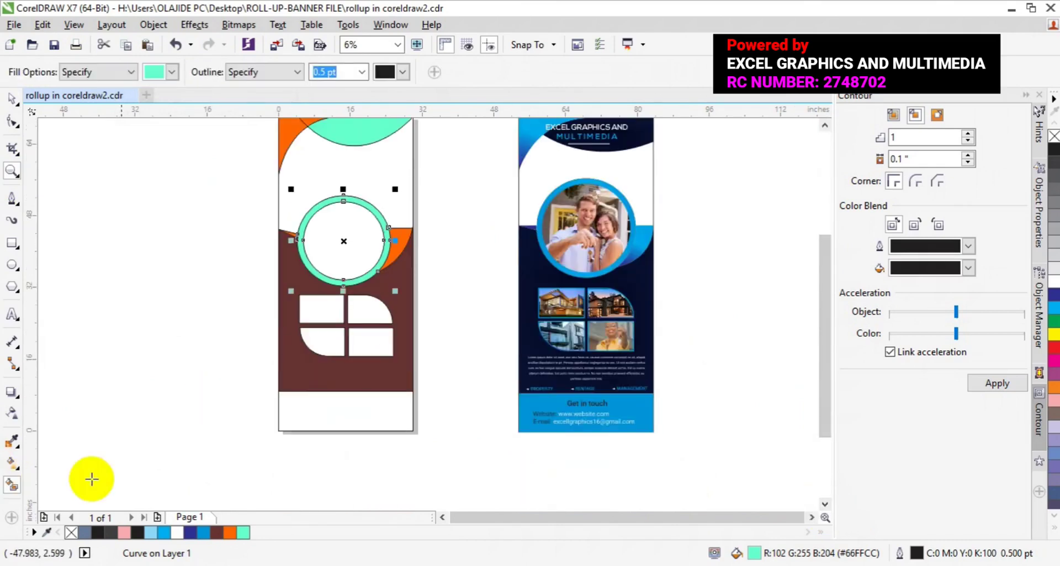
click(324, 412)
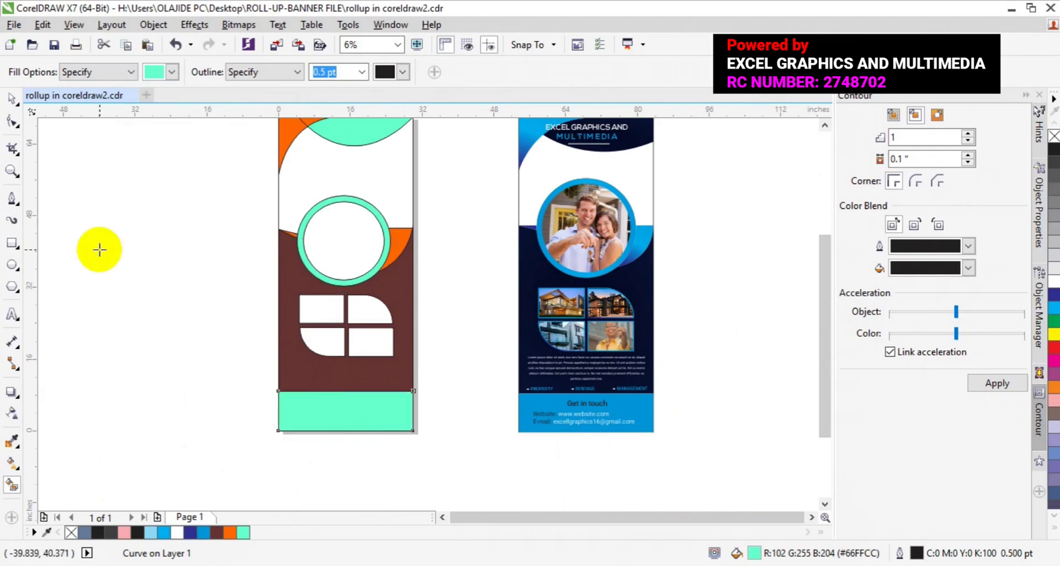
click(12, 97)
click(165, 236)
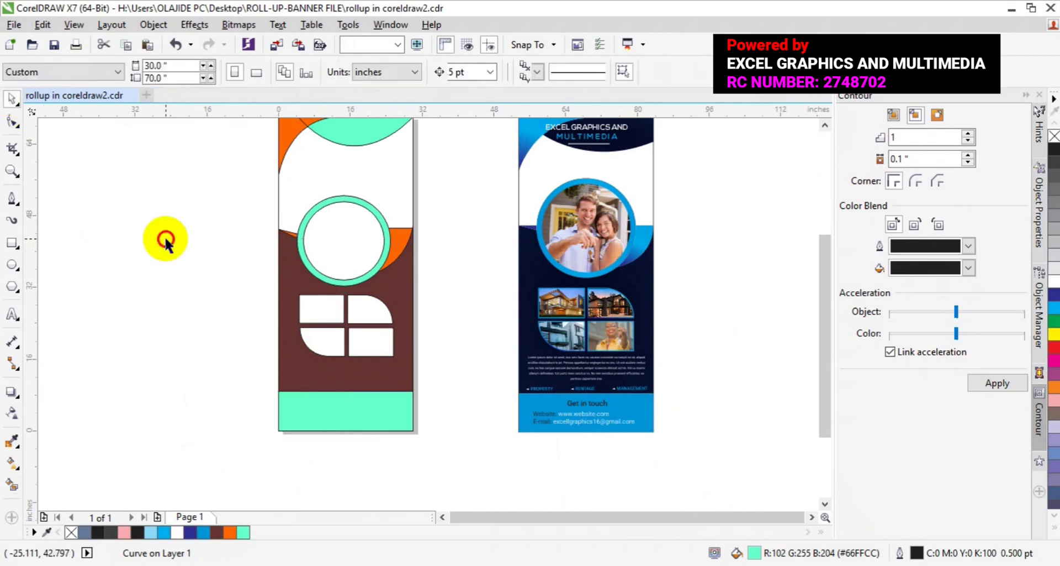
click(825, 126)
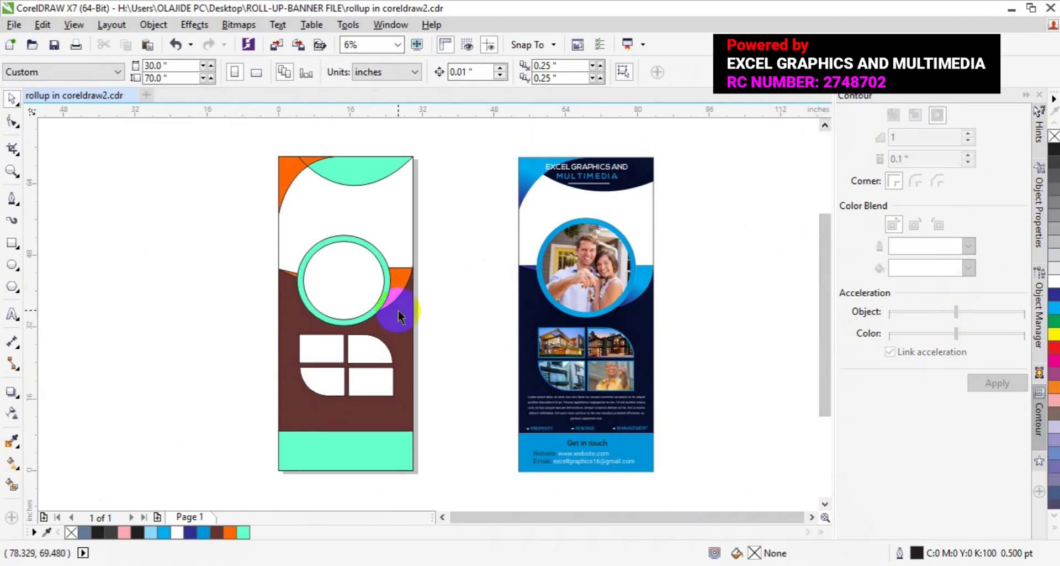
drag(396, 352, 397, 293)
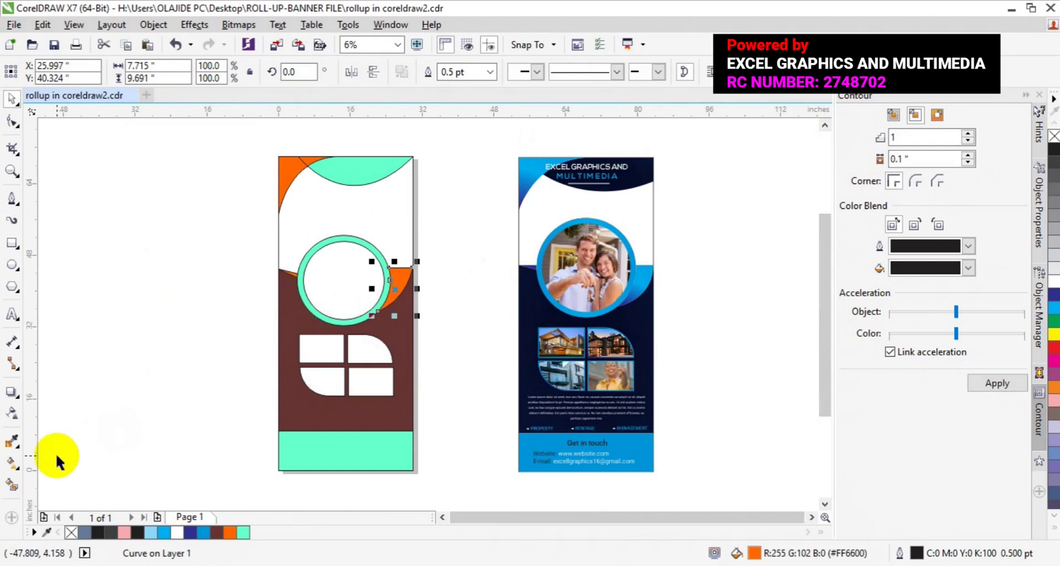
Step: Copy the finished banner's blue gradient onto the orange wedge beside the ring
click(16, 464)
drag(396, 286, 442, 233)
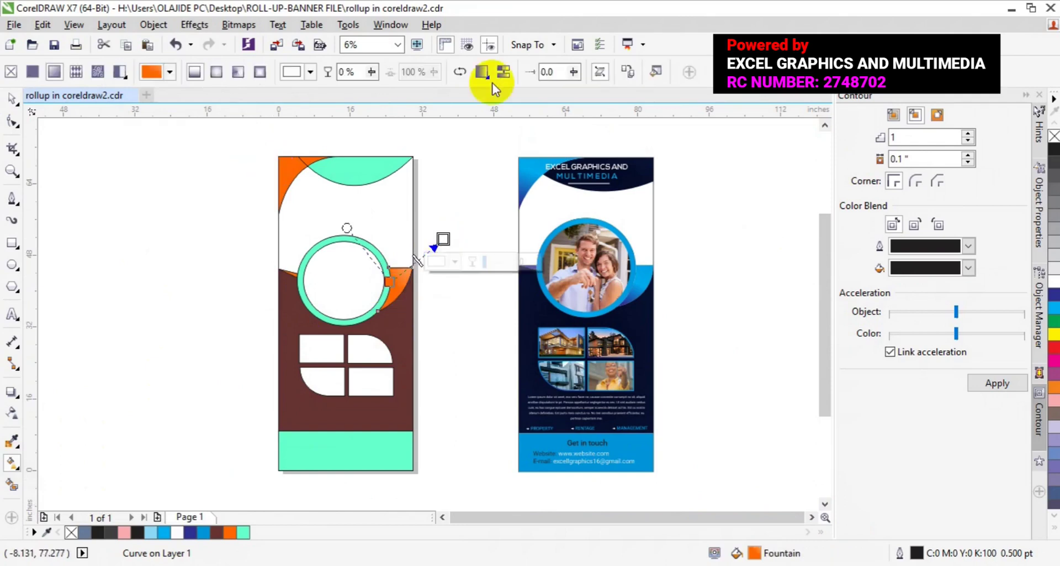
click(628, 70)
click(645, 283)
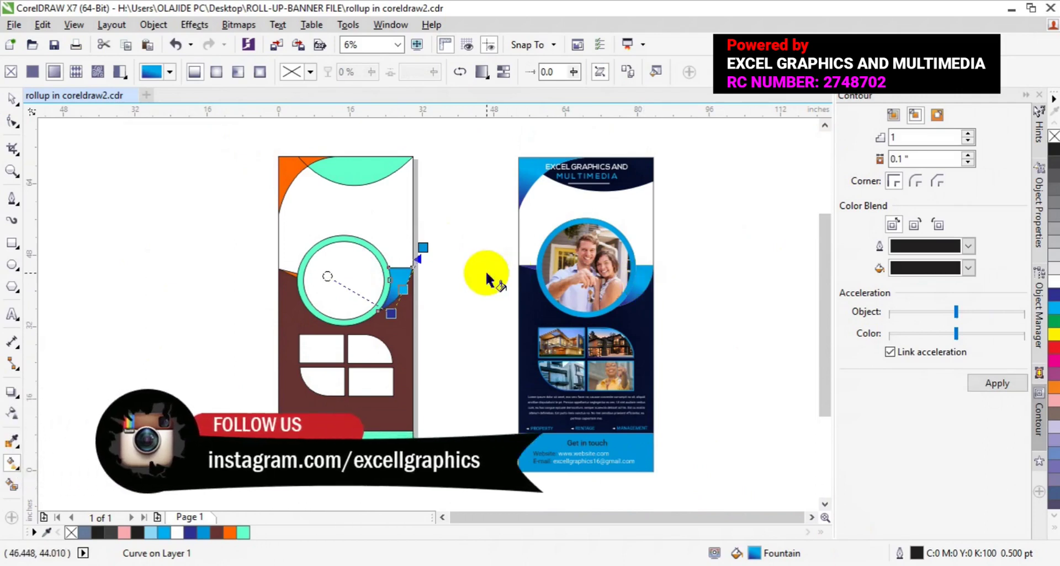
click(340, 171)
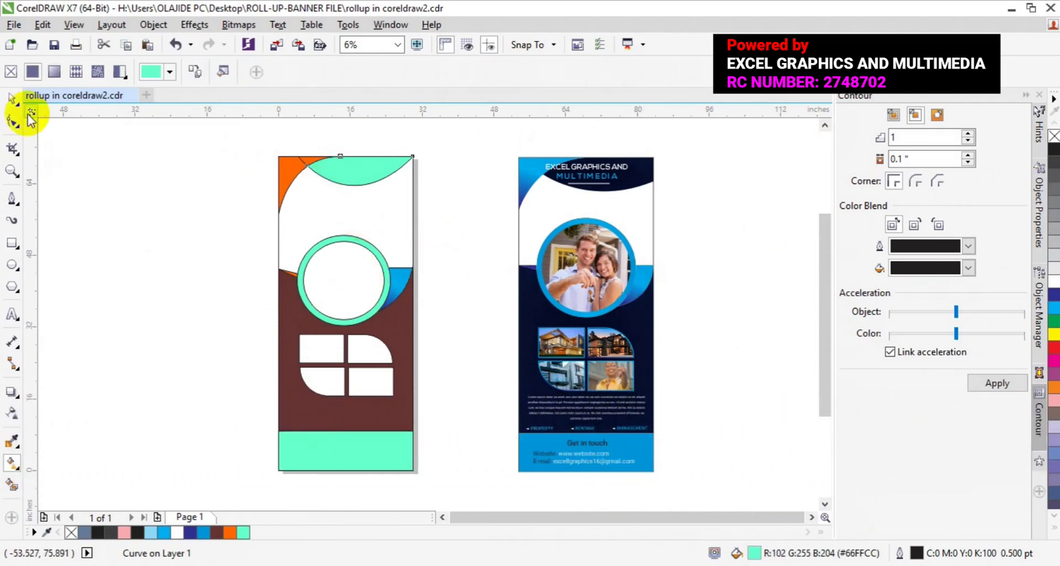
Step: Weld the two top-left corner pieces into one shape and give it the finished banner's blue gradient
click(12, 100)
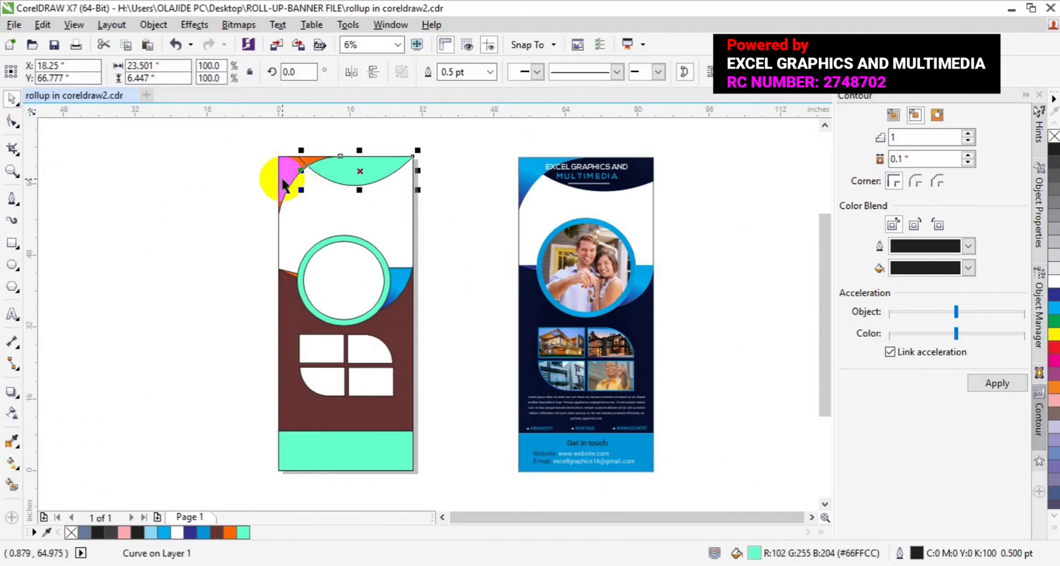
click(280, 175)
drag(282, 179, 313, 152)
shift+click(313, 154)
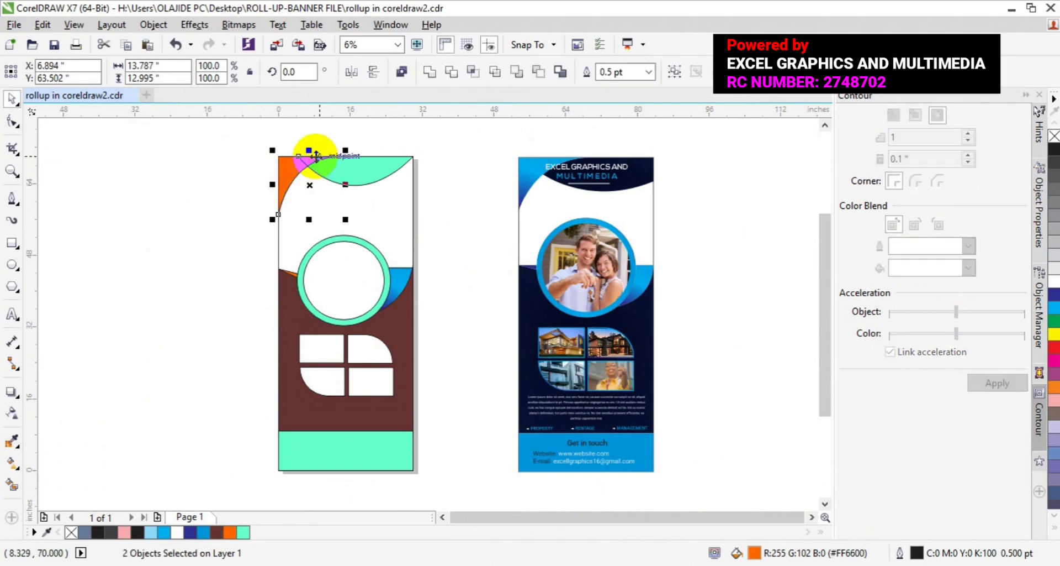
click(438, 75)
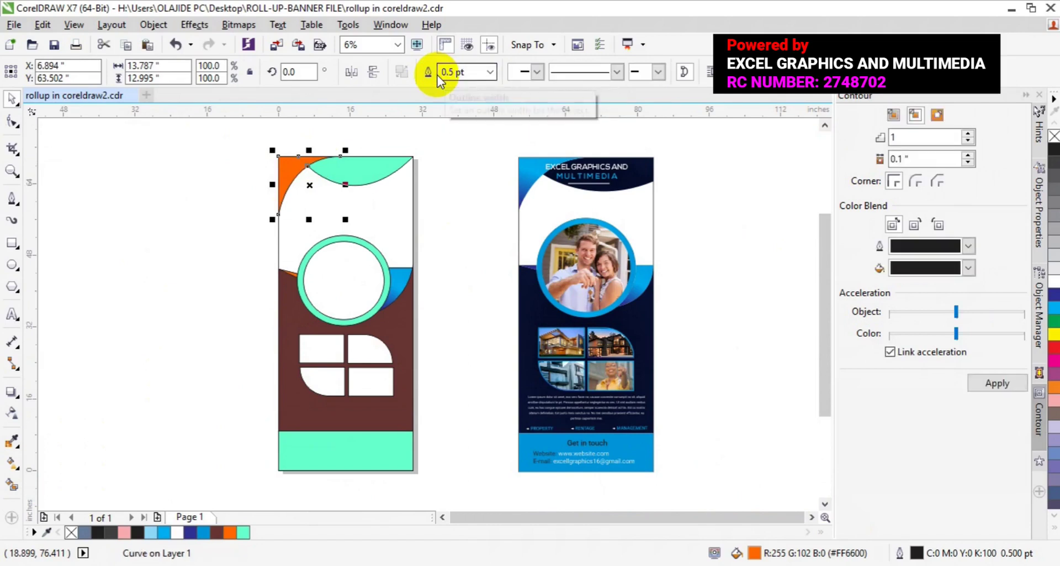
click(12, 462)
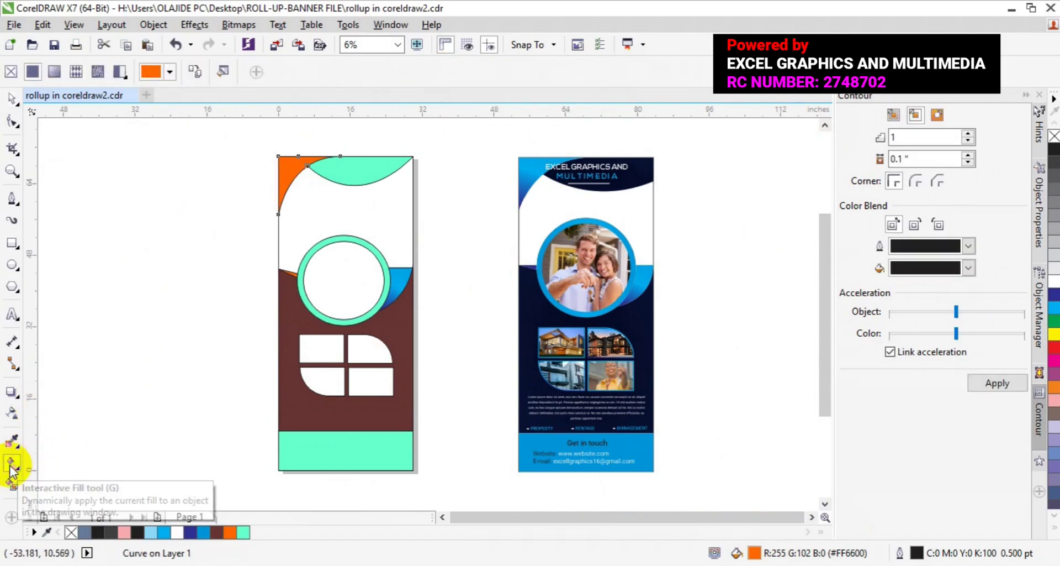
click(195, 71)
click(522, 176)
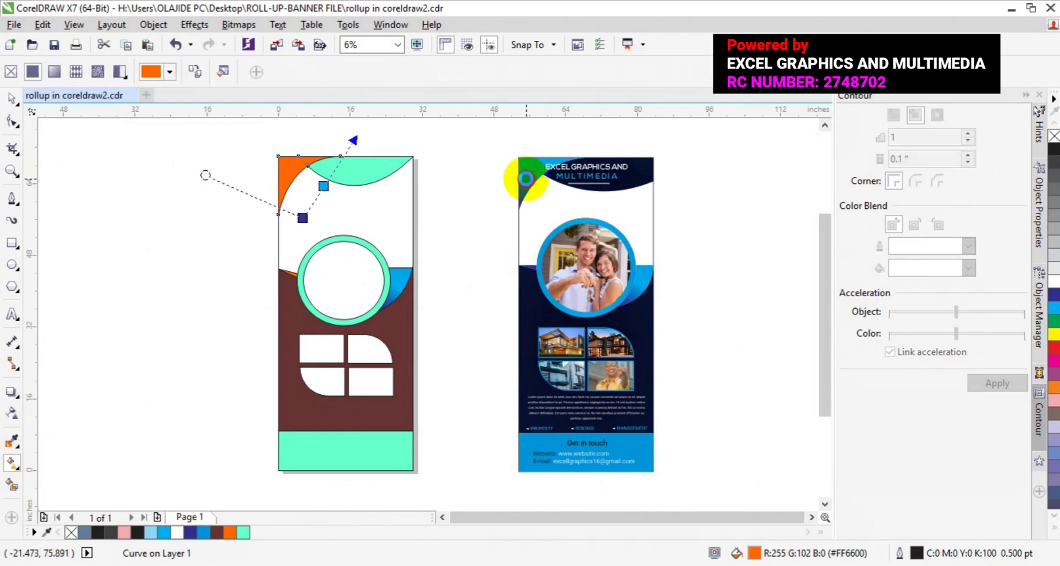
Step: Copy the finished banner's dark navy fill onto the mint crescent at the top
click(356, 174)
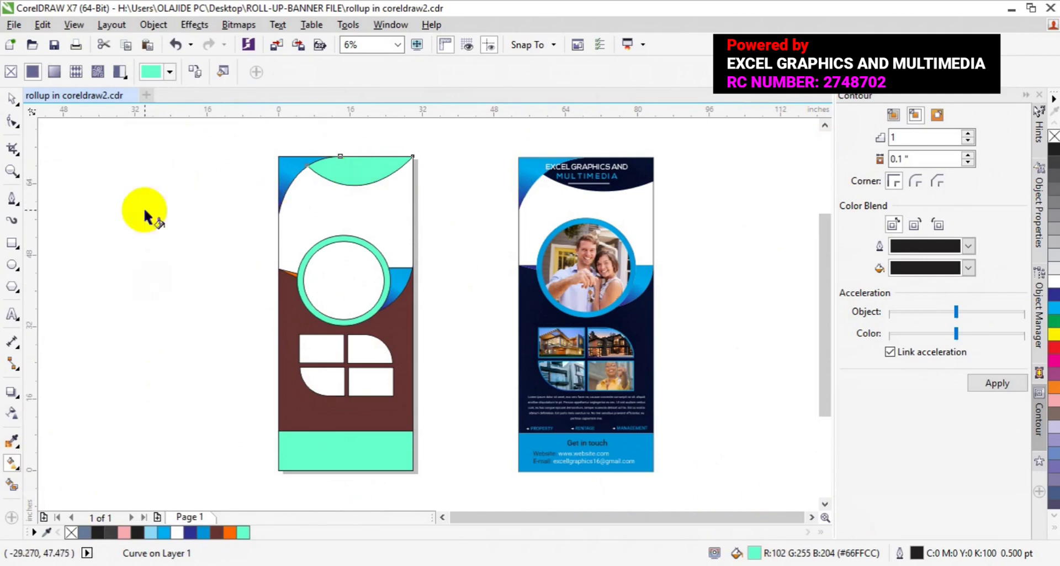
click(196, 75)
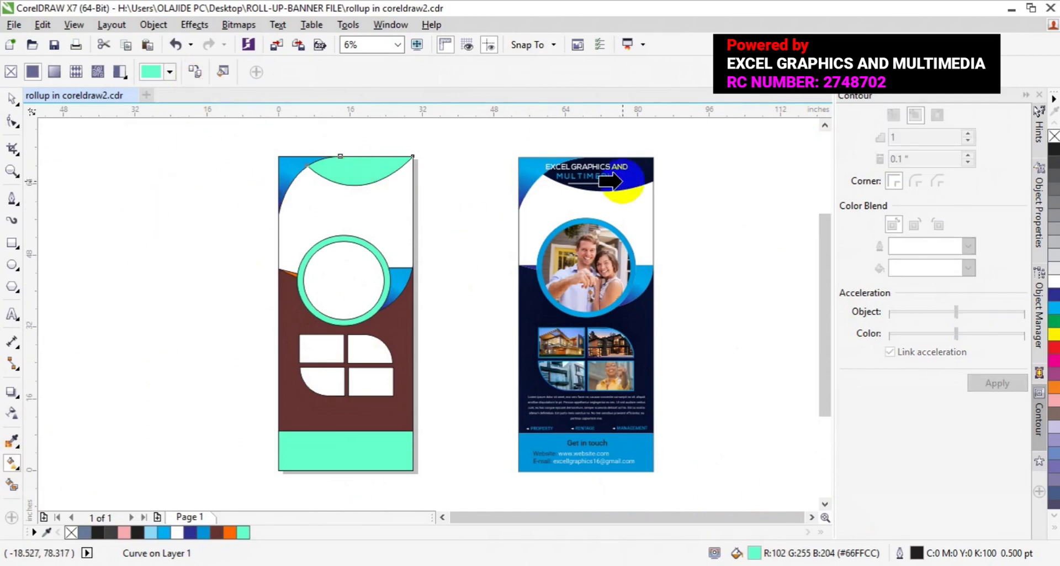
click(635, 178)
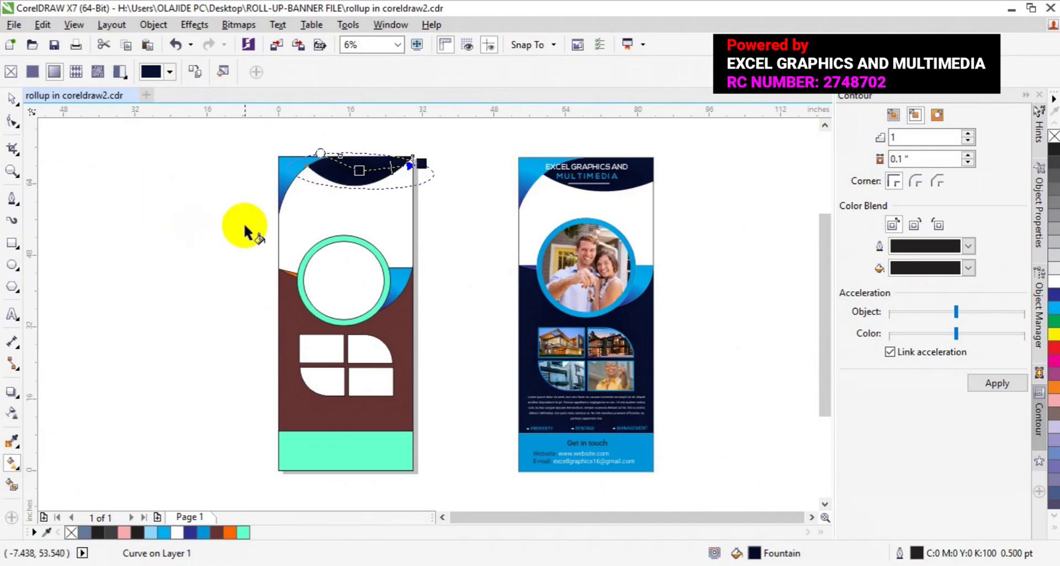
click(12, 171)
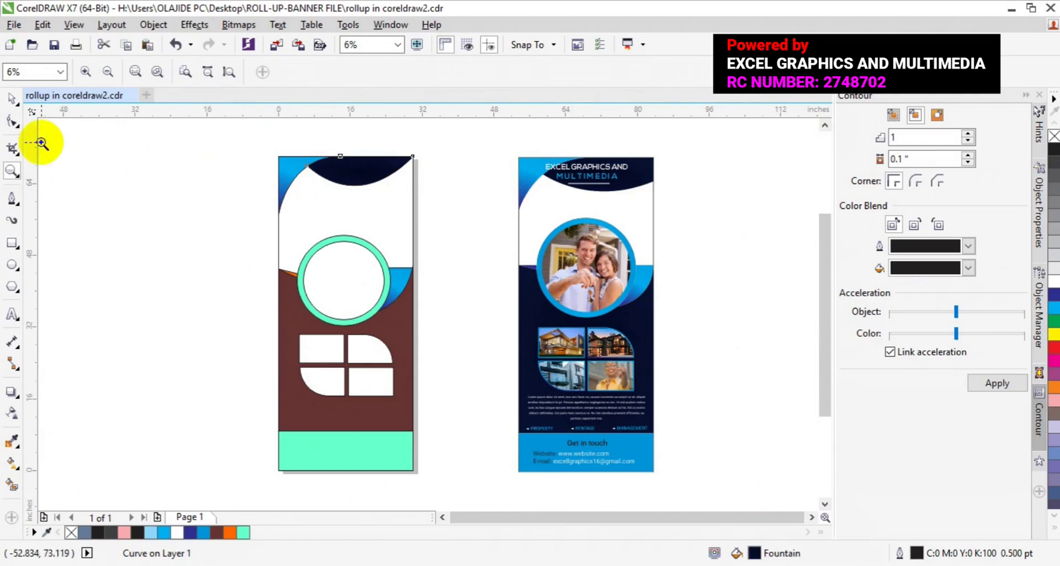
click(11, 101)
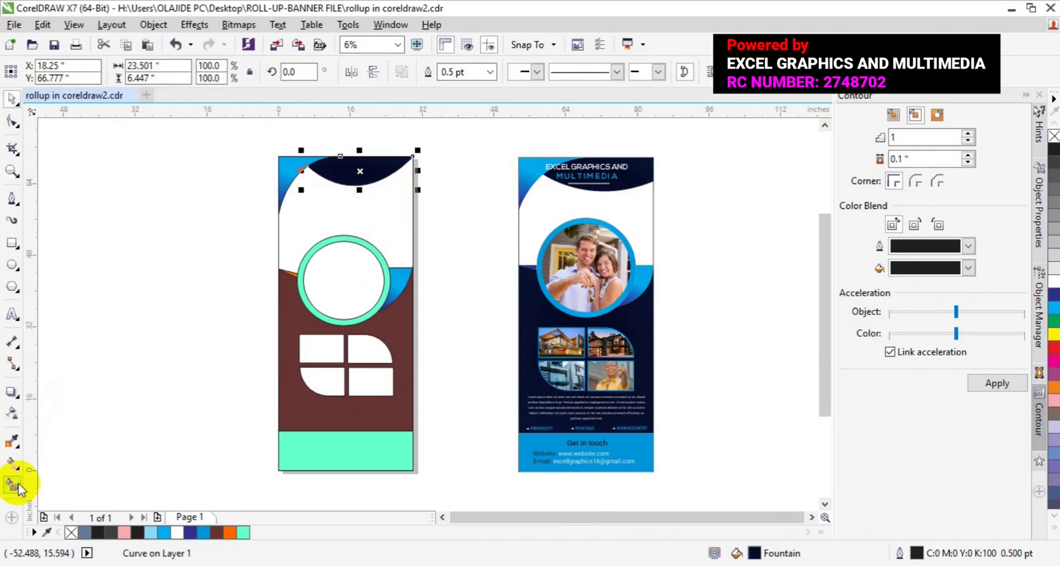
Step: Draw a Bezier curve under the navy crescent and Smart Fill the sliver out to the right edge
click(12, 200)
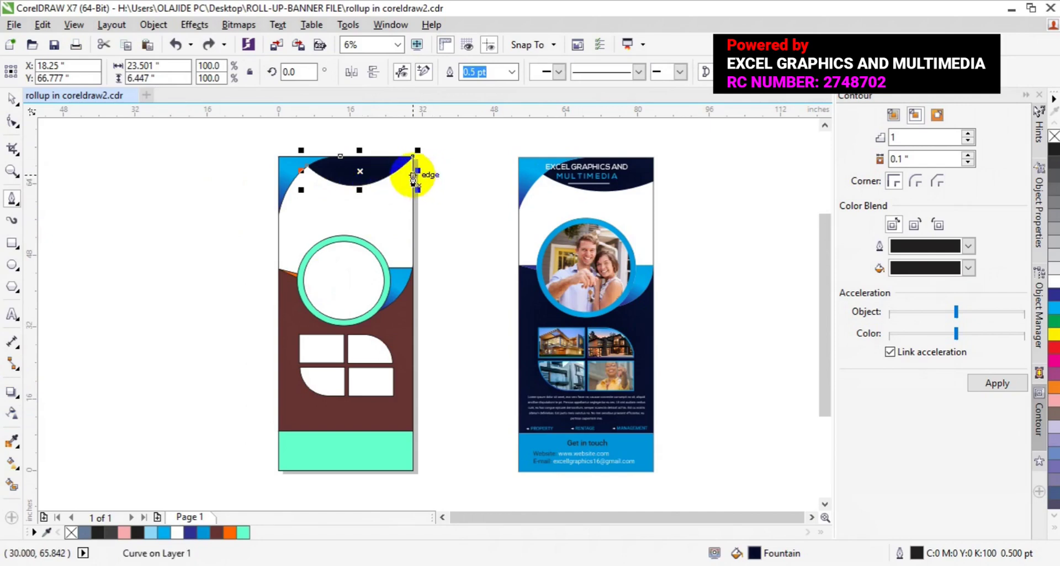
drag(413, 176, 377, 185)
drag(367, 190, 341, 182)
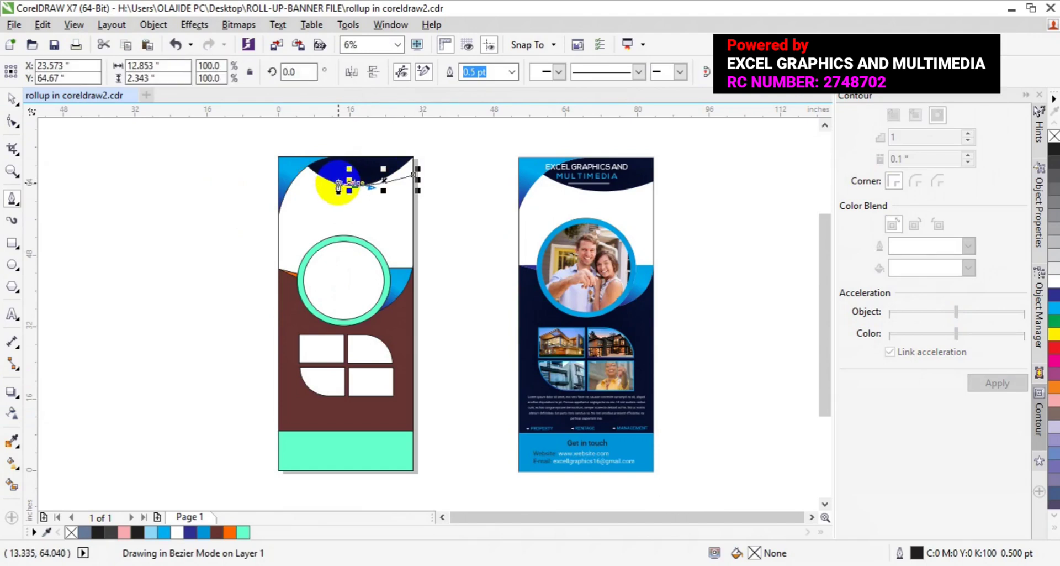
click(360, 173)
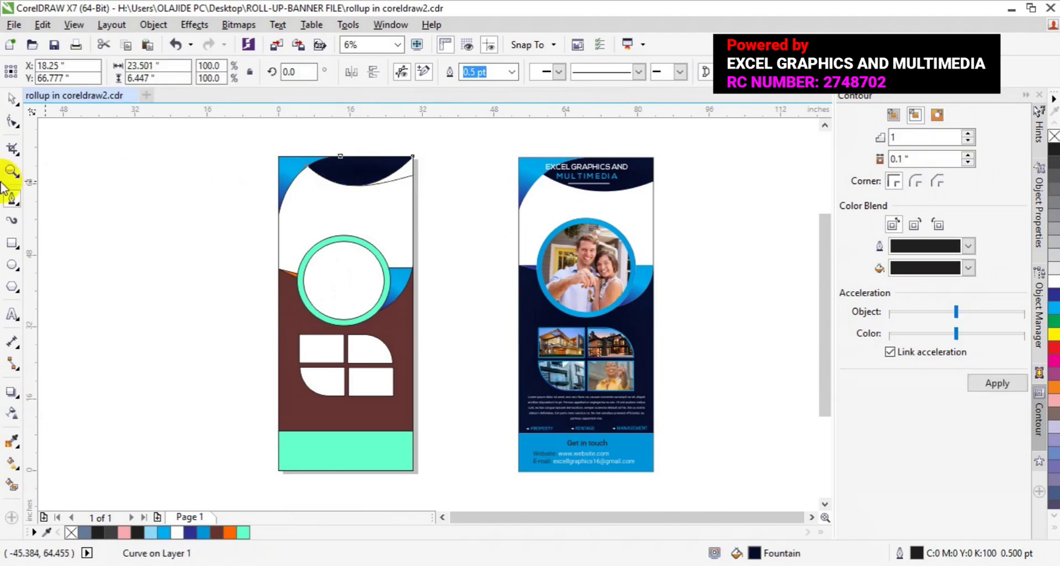
click(12, 485)
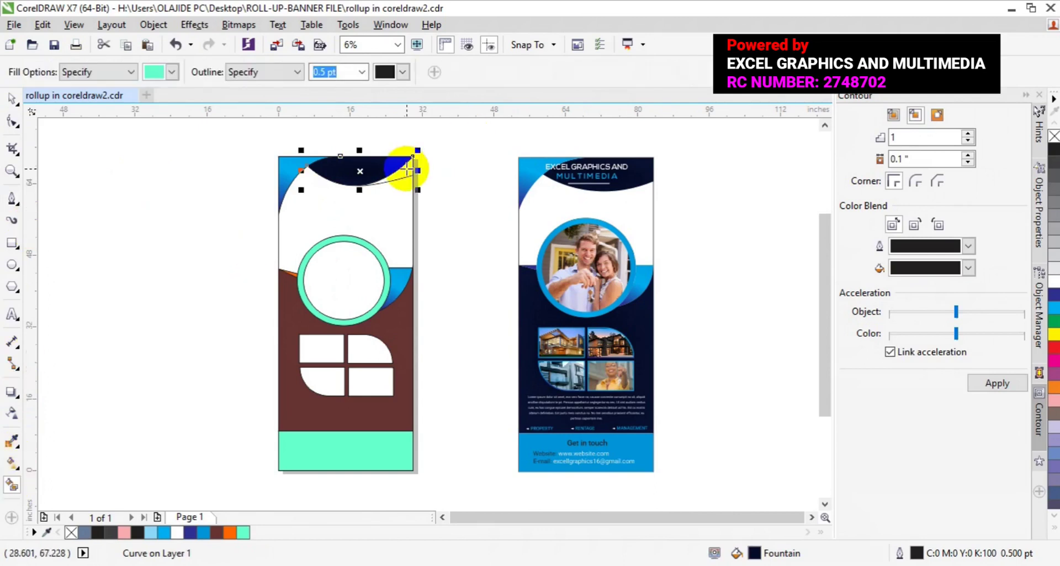
click(408, 169)
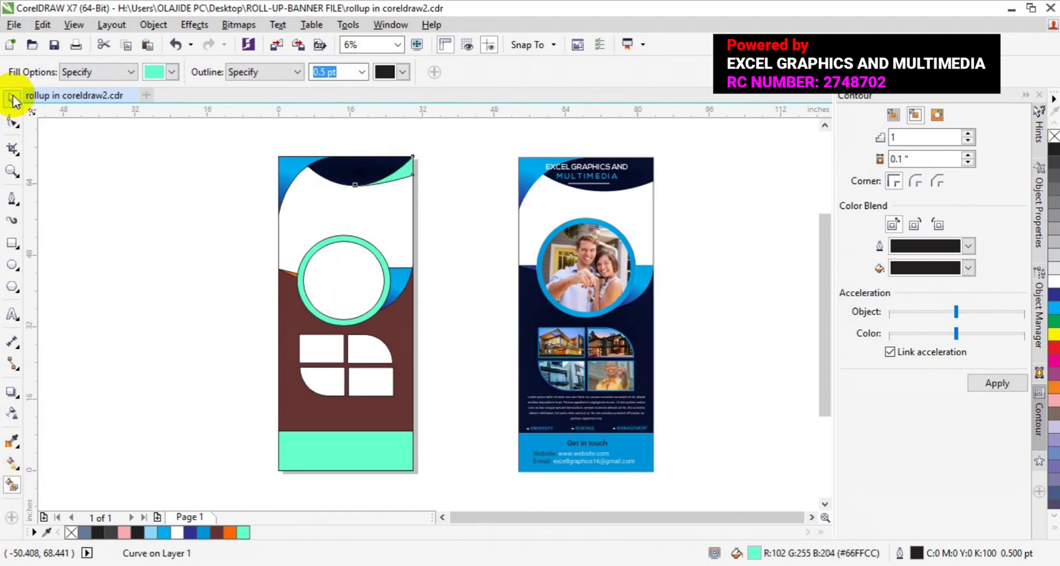
Step: Weld the new sliver into the navy top crescent
click(12, 98)
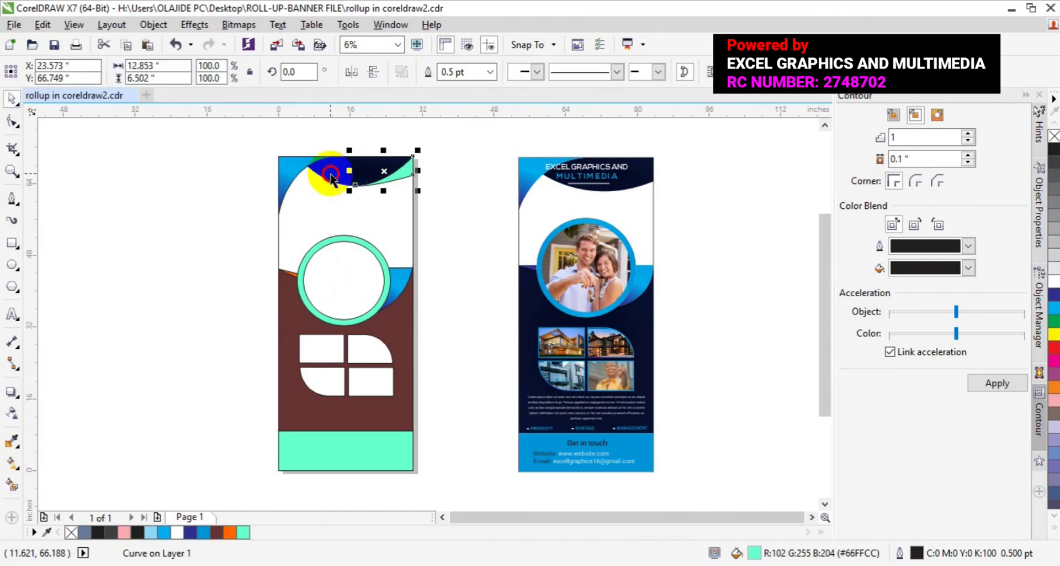
shift+click(330, 177)
click(428, 72)
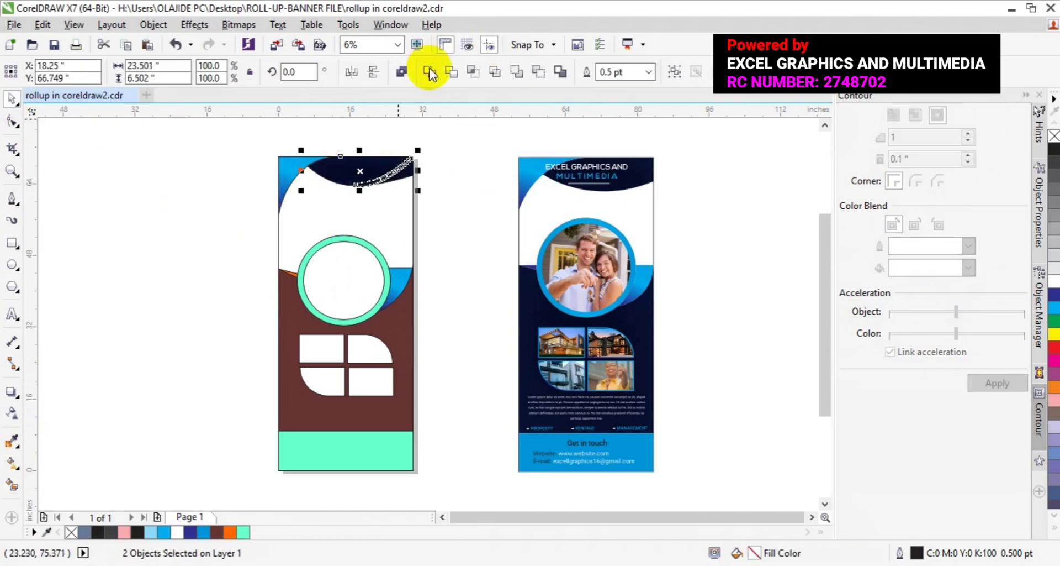
click(465, 155)
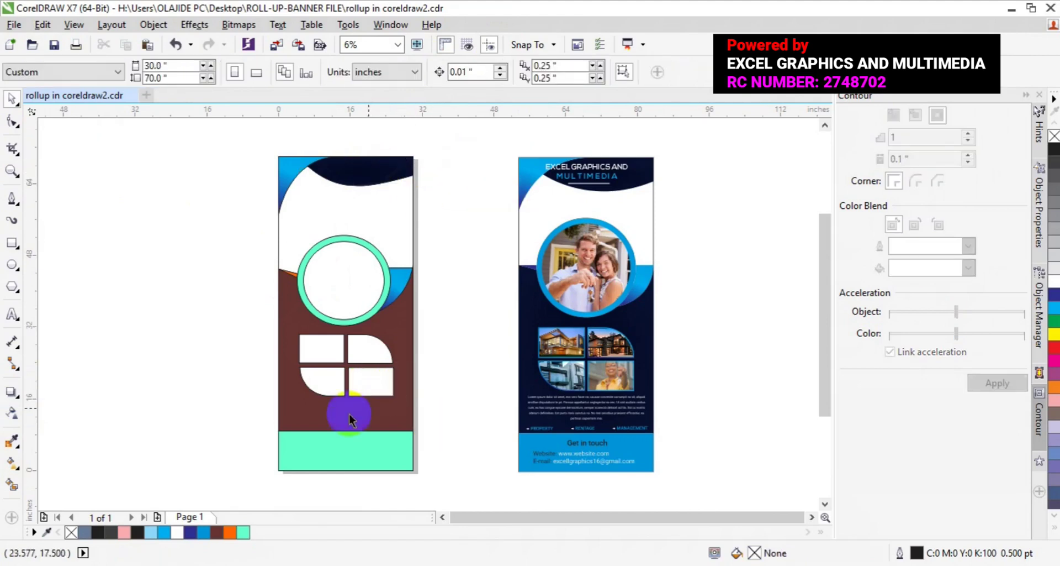
Step: Copy the reference banner's dark navy fill onto the brown banner body around the photo grid
click(304, 415)
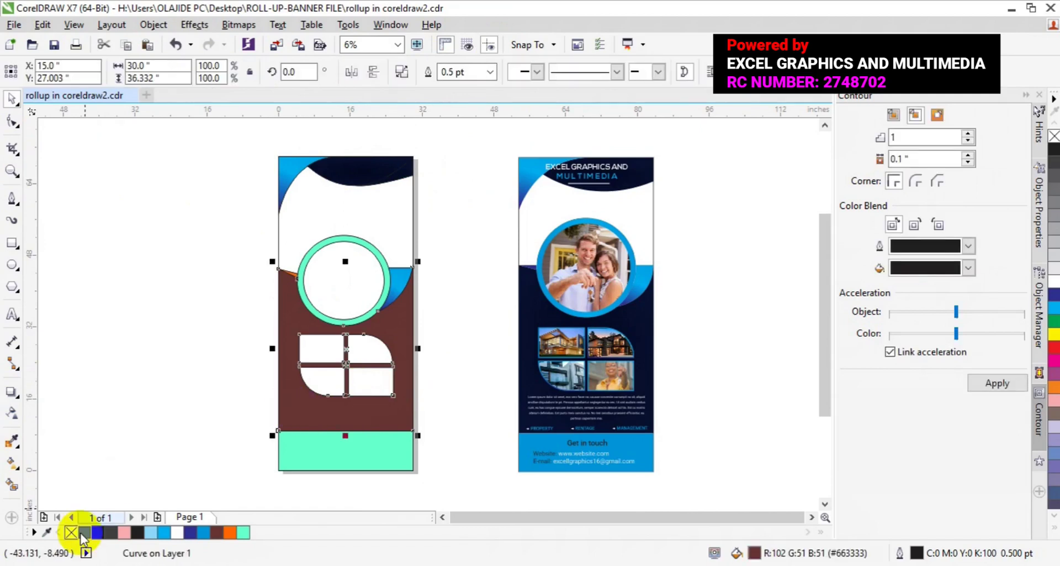
click(14, 461)
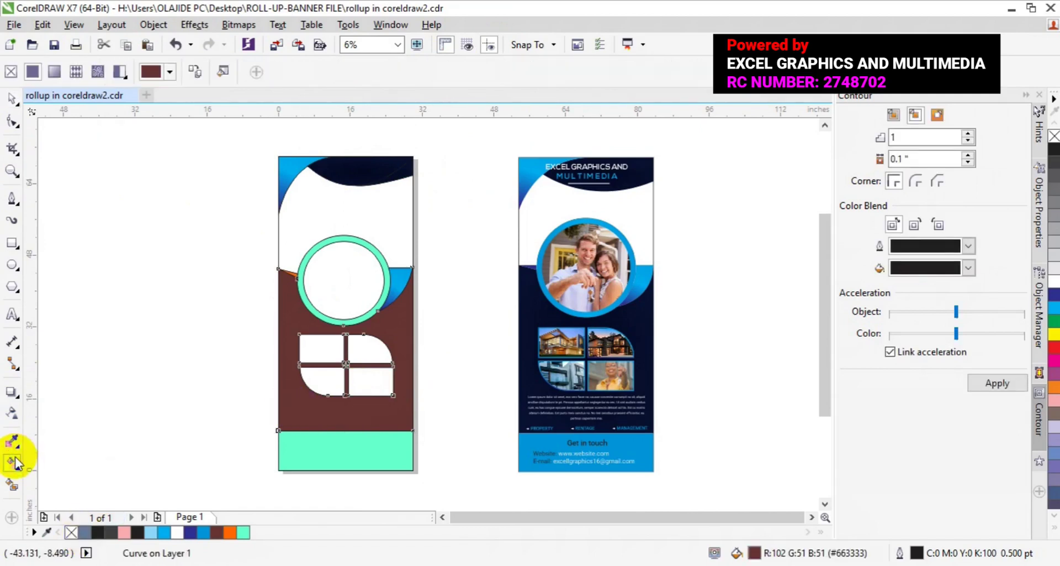
click(199, 71)
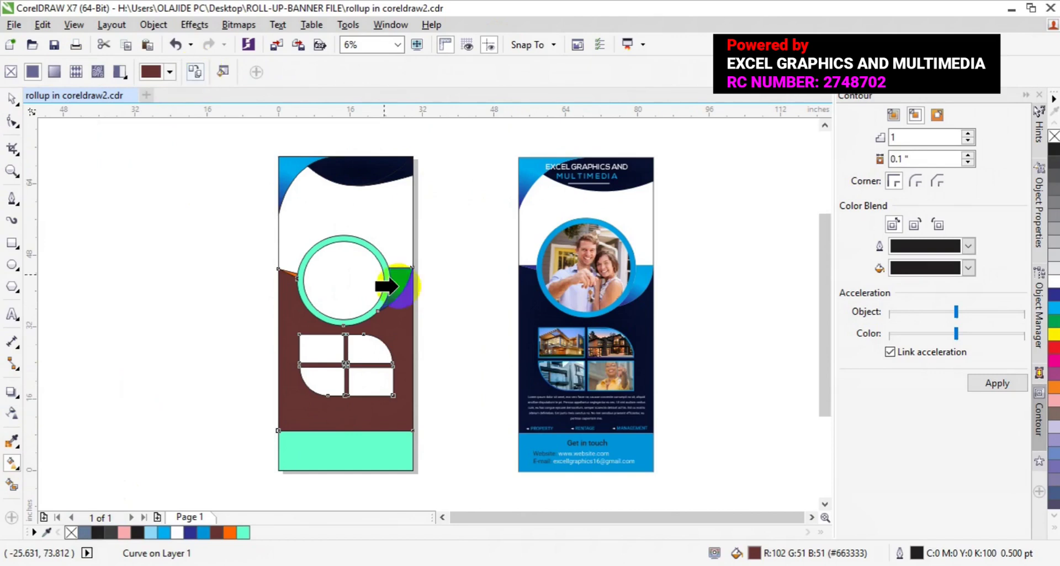
click(533, 310)
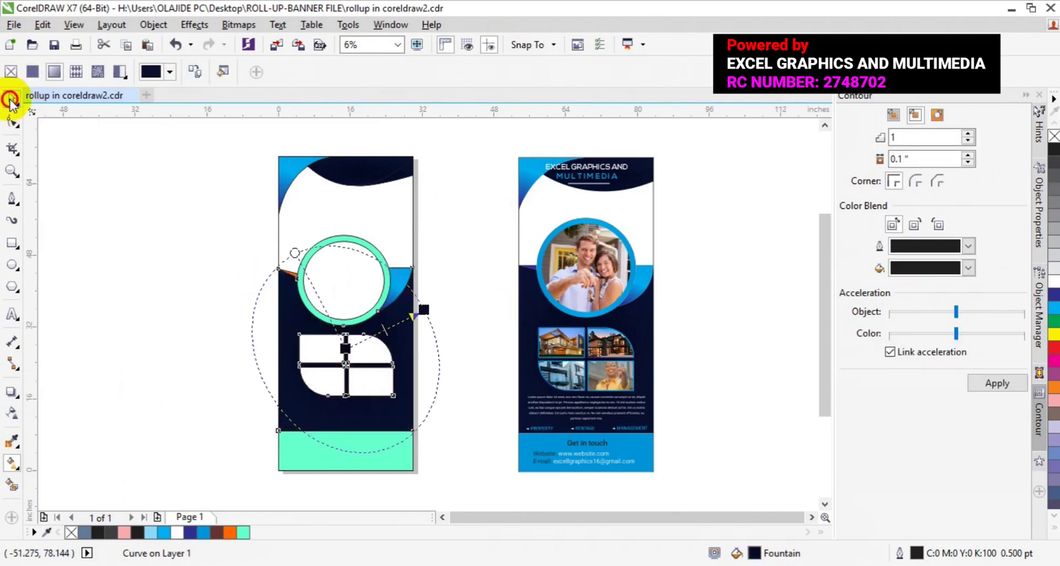
Step: Copy the reference photo circle's blue gradient onto the green ring around the photo area
click(11, 99)
click(305, 272)
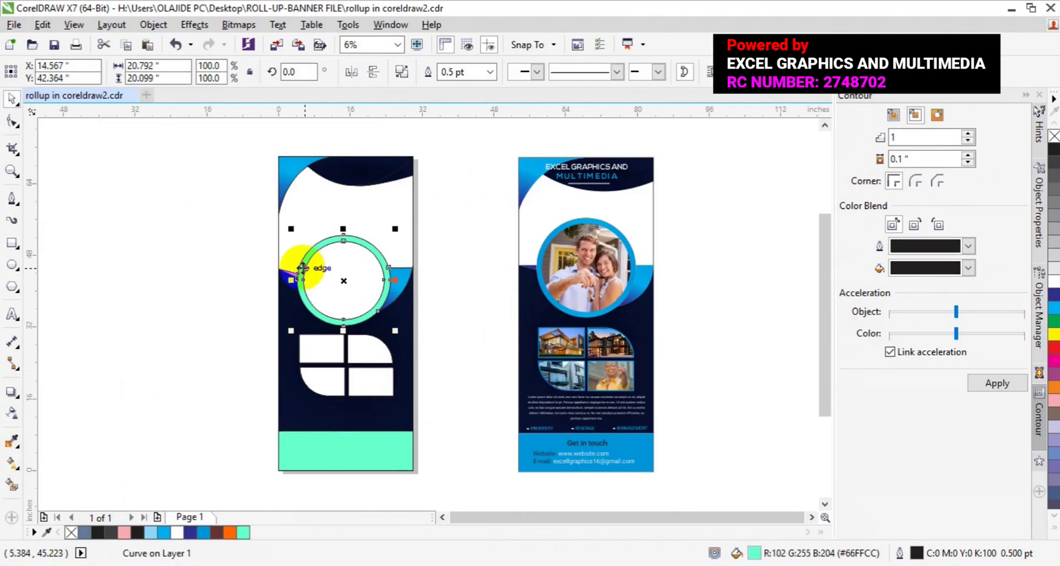
click(12, 467)
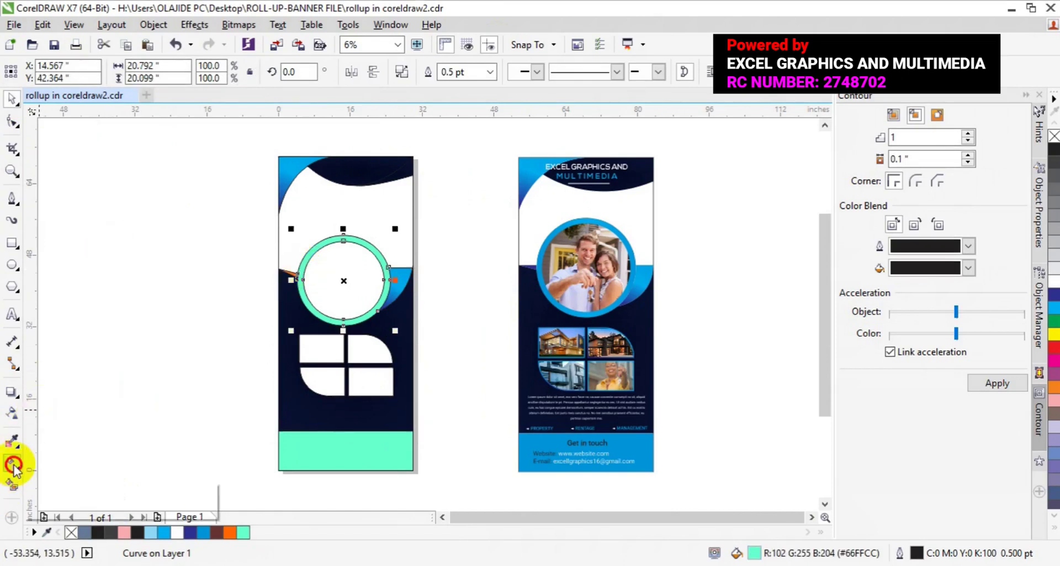
click(196, 73)
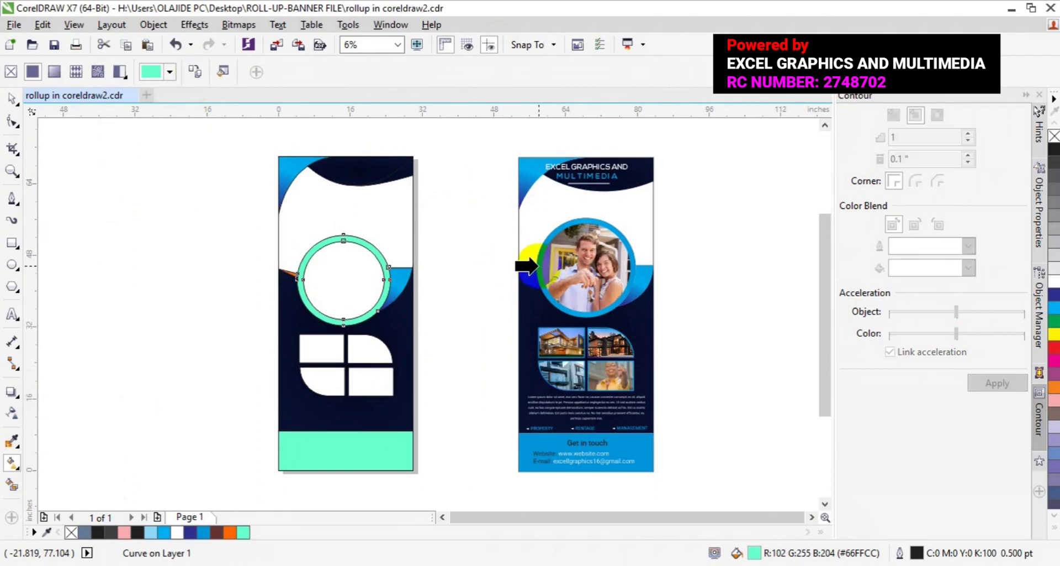
click(535, 266)
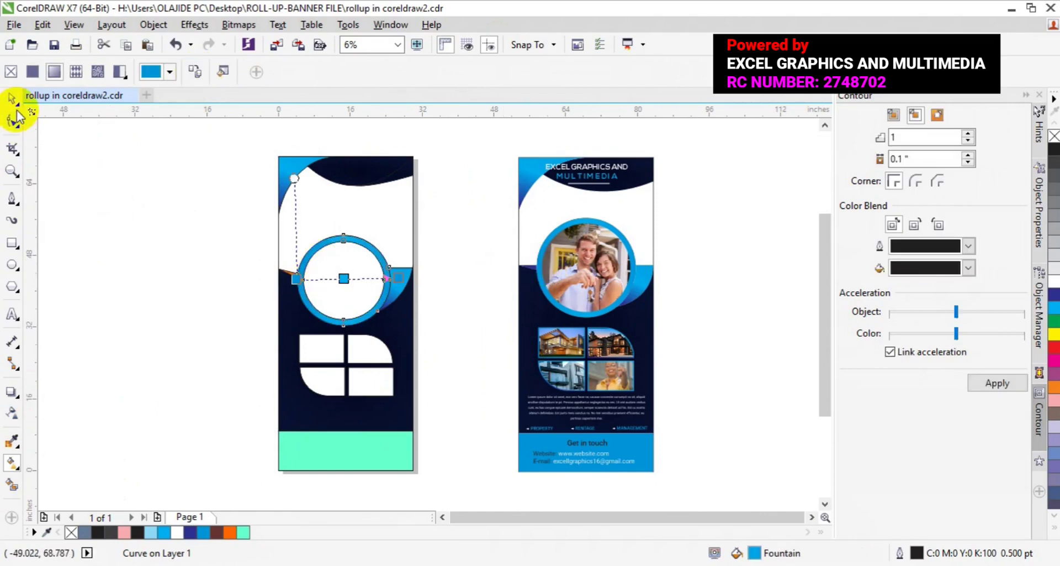
Step: Copy the reference banner's blue onto the green footer bar and its gradient onto the orange sliver
click(326, 444)
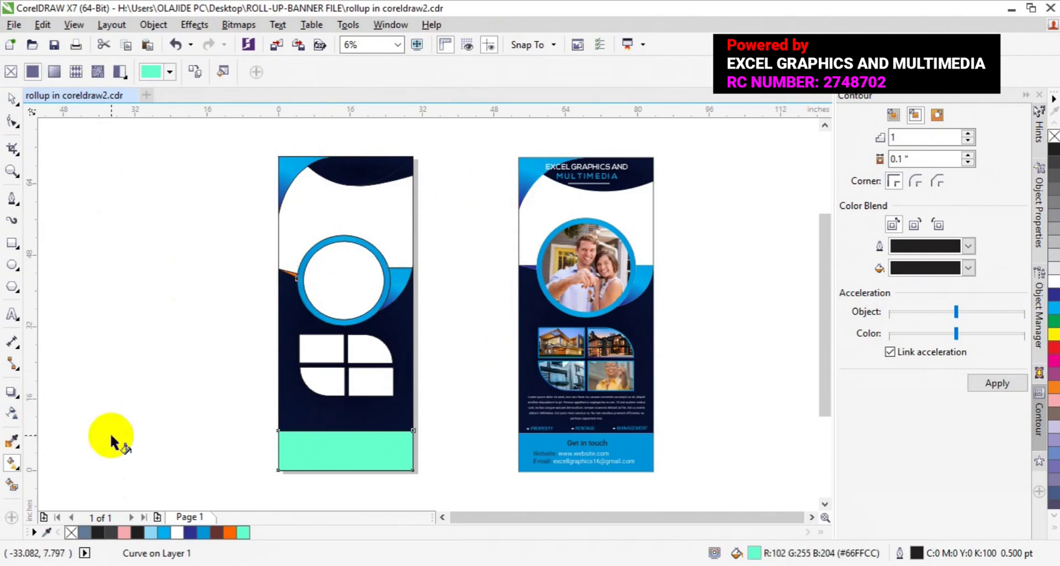
click(192, 76)
click(525, 442)
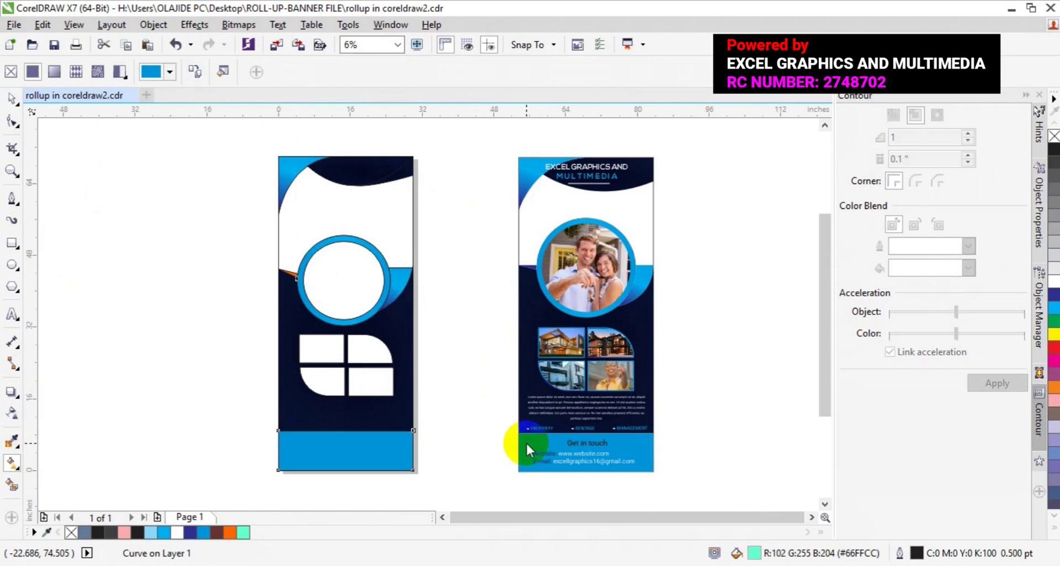
click(290, 273)
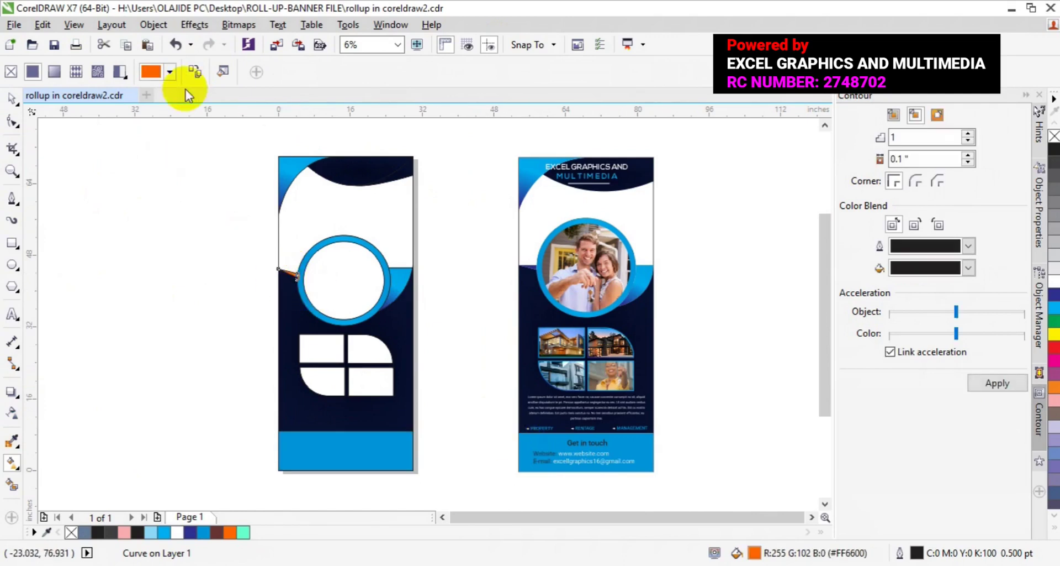
click(192, 75)
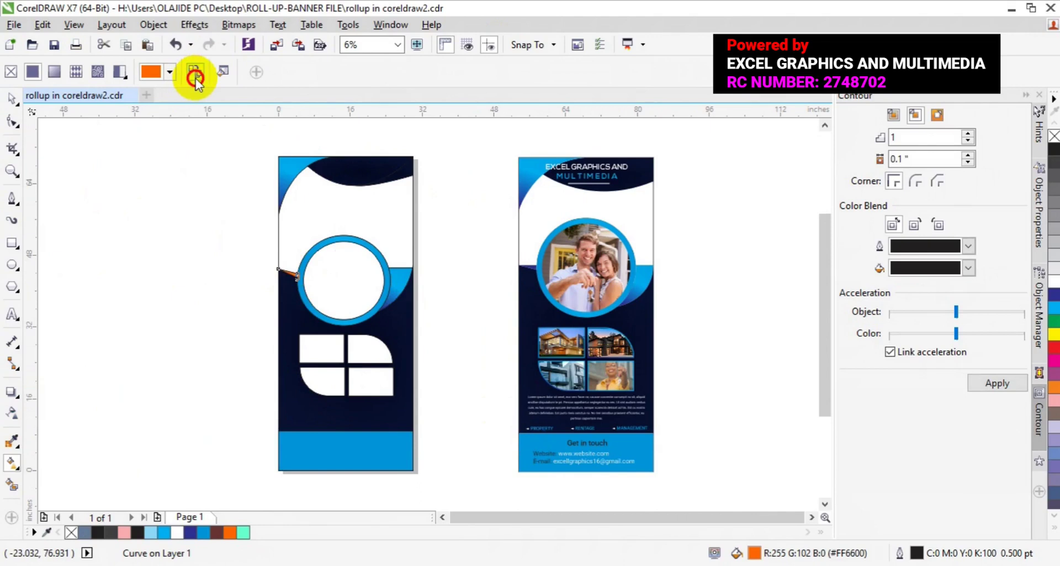
click(522, 266)
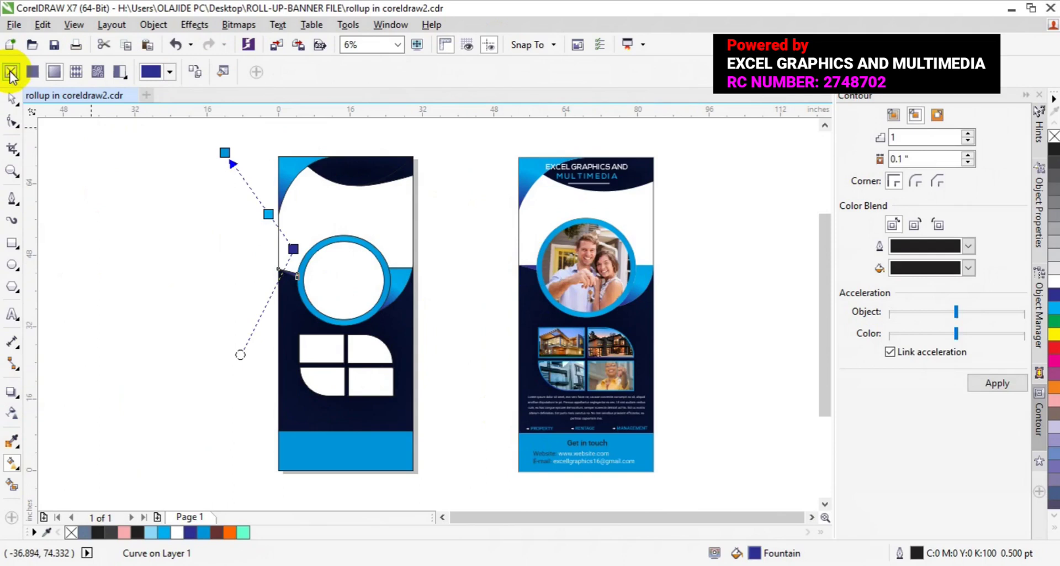
Step: Remove the outlines from the five header shapes at the banner top
click(155, 234)
key(space)
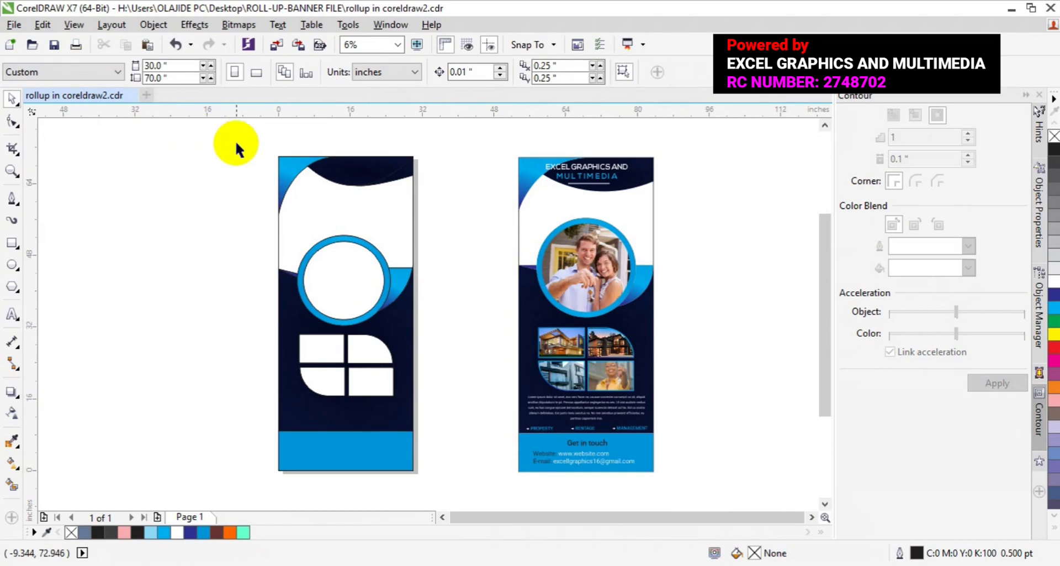
drag(236, 142, 457, 232)
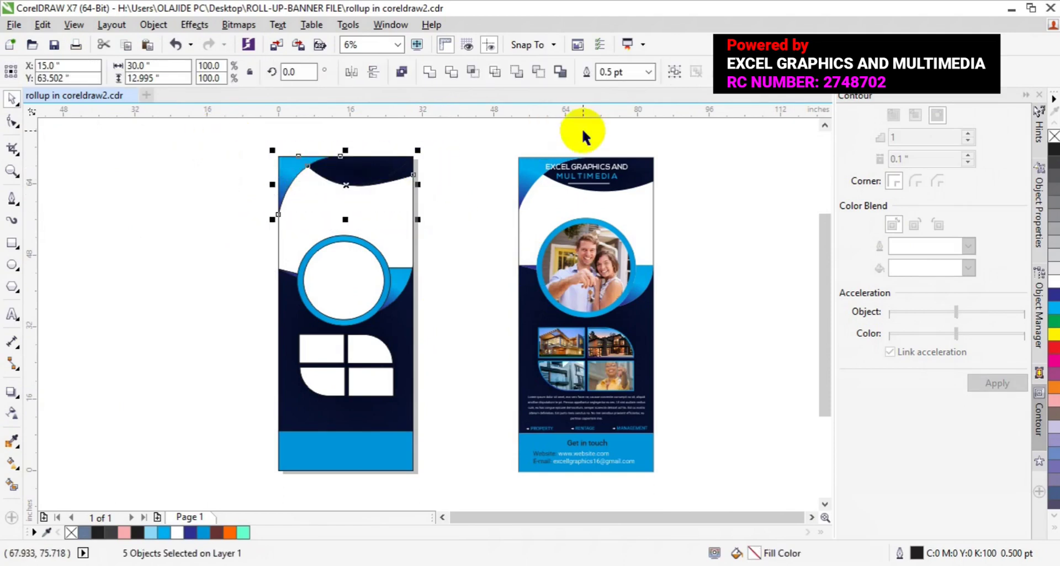
right_click(71, 532)
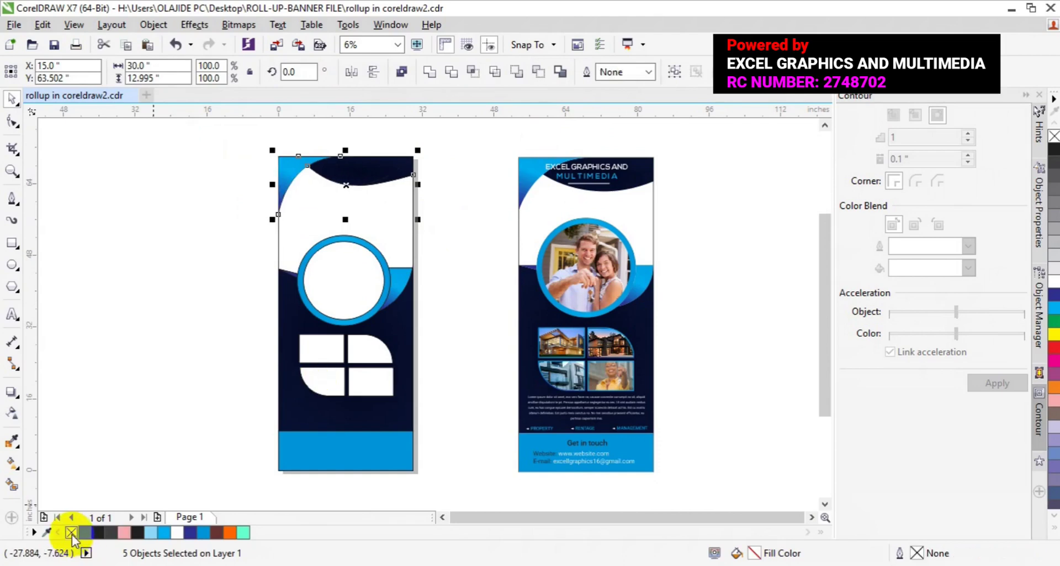
Step: Give the window-grid group a Sky Blue outline
click(339, 397)
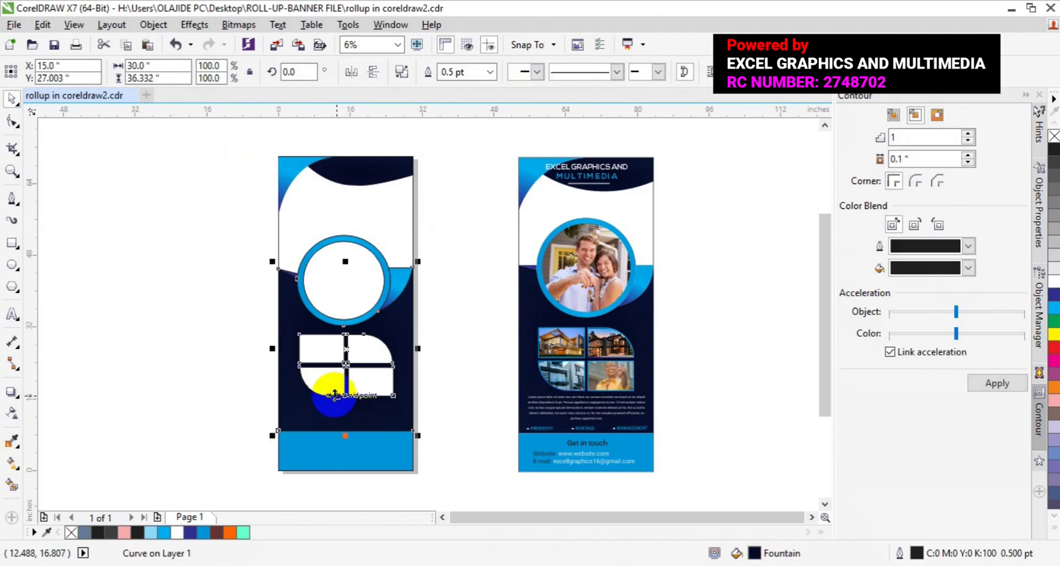
click(456, 362)
click(392, 391)
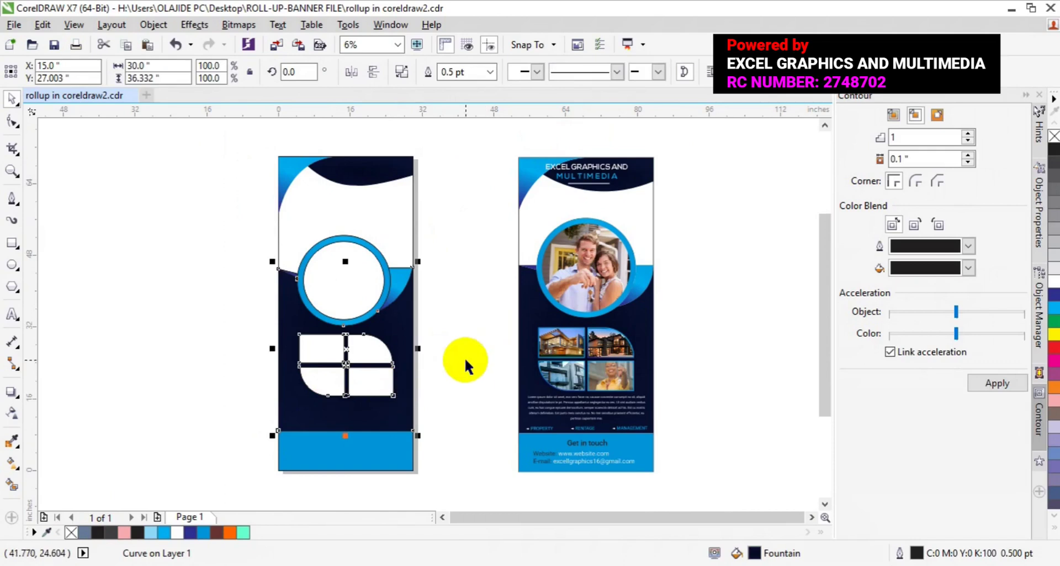
click(450, 366)
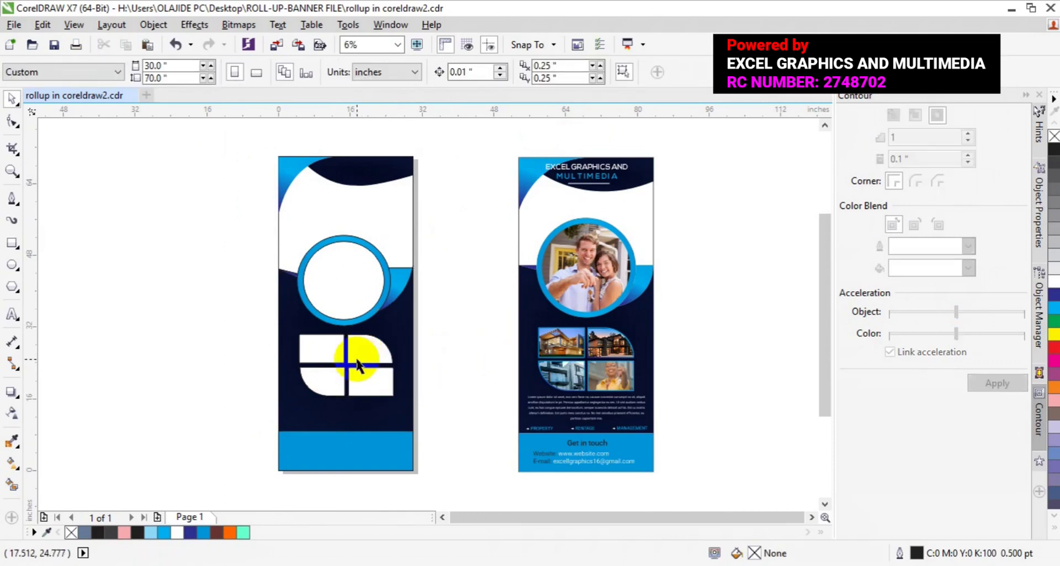
click(358, 365)
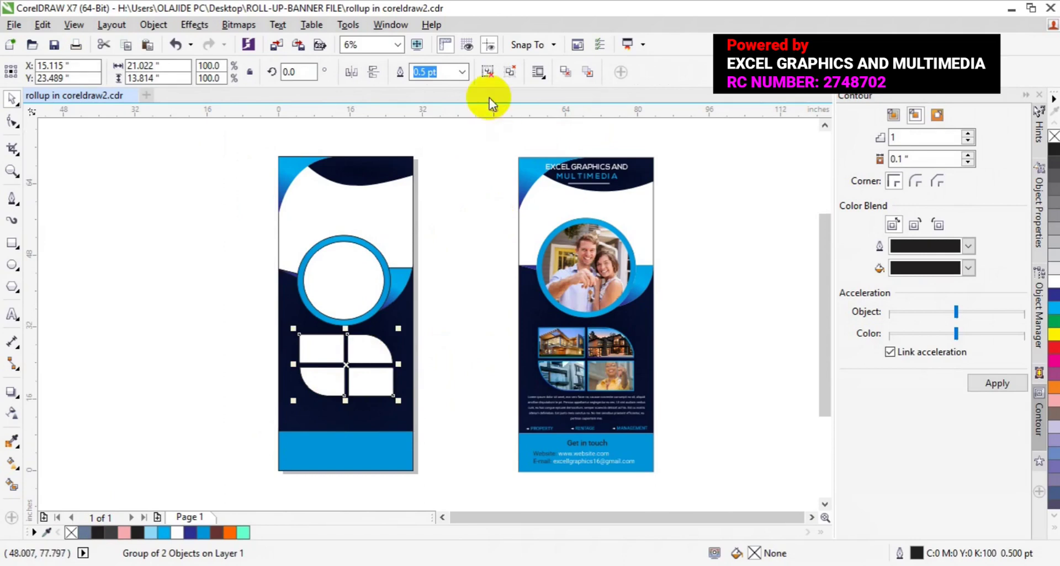
click(462, 73)
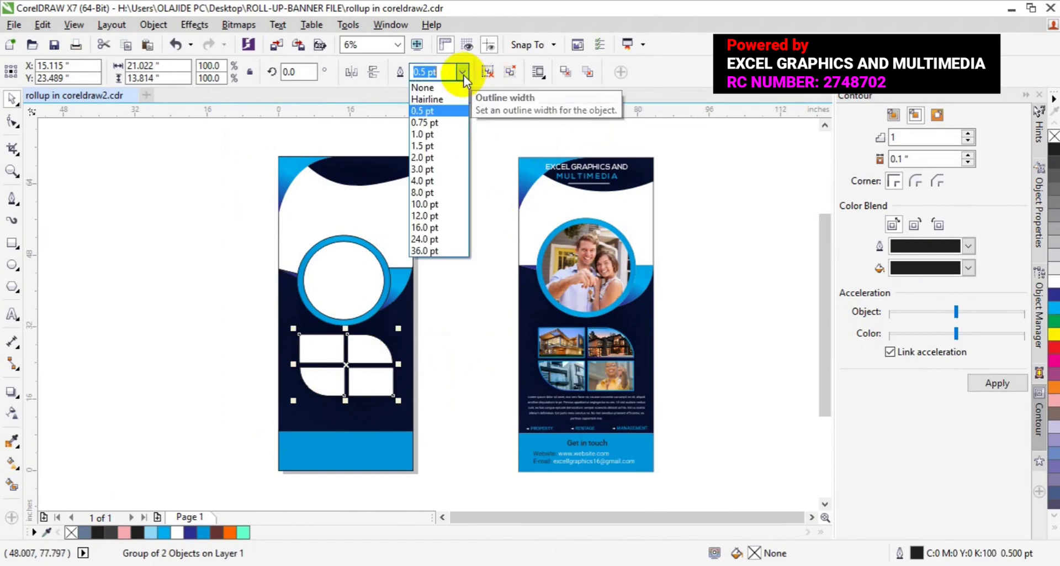
click(441, 180)
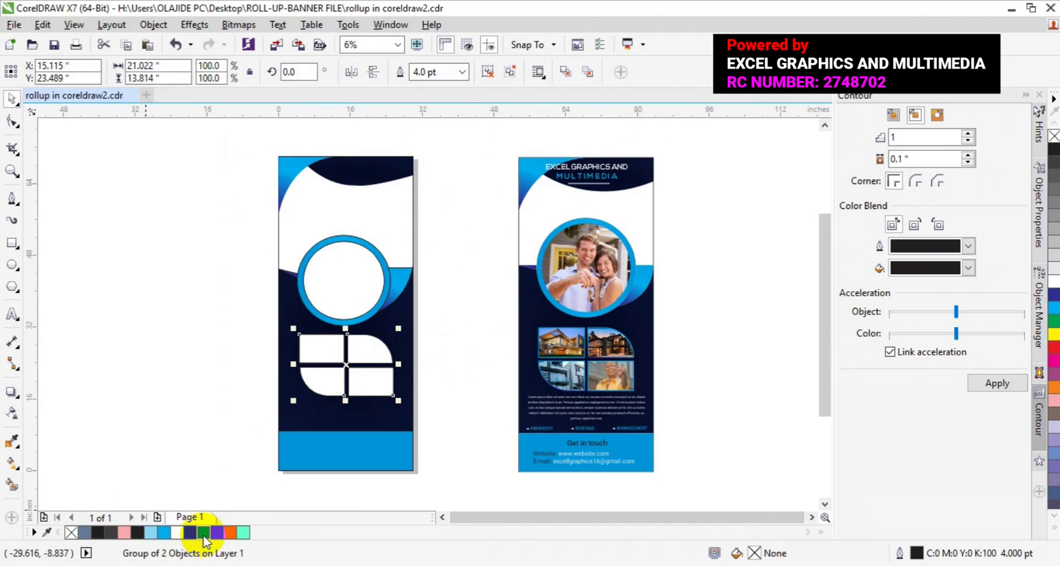
right_click(204, 533)
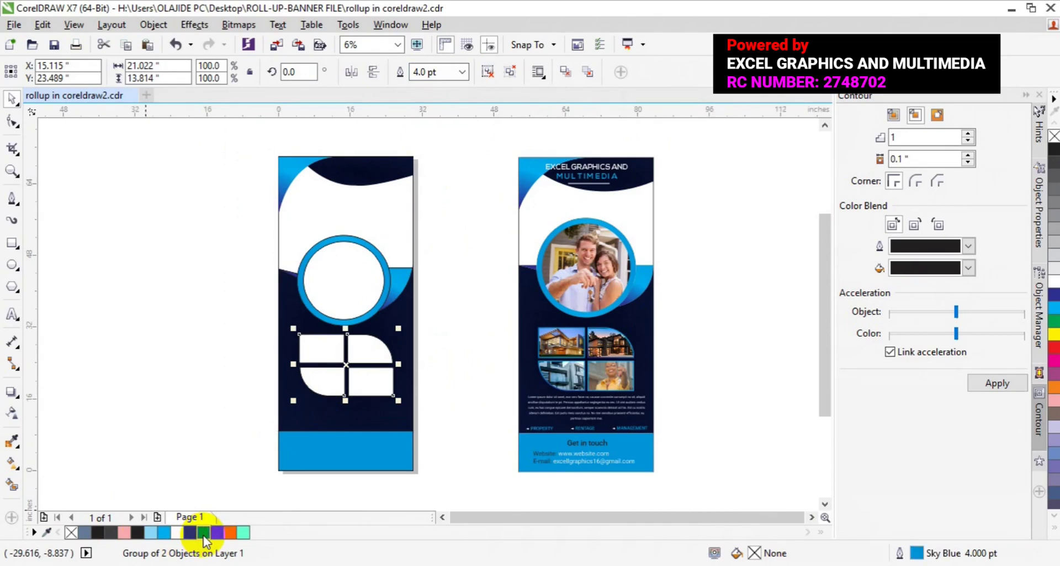
Step: Thicken the window-grid outline to 10.0 pt and ungroup it into separate window shapes
click(463, 73)
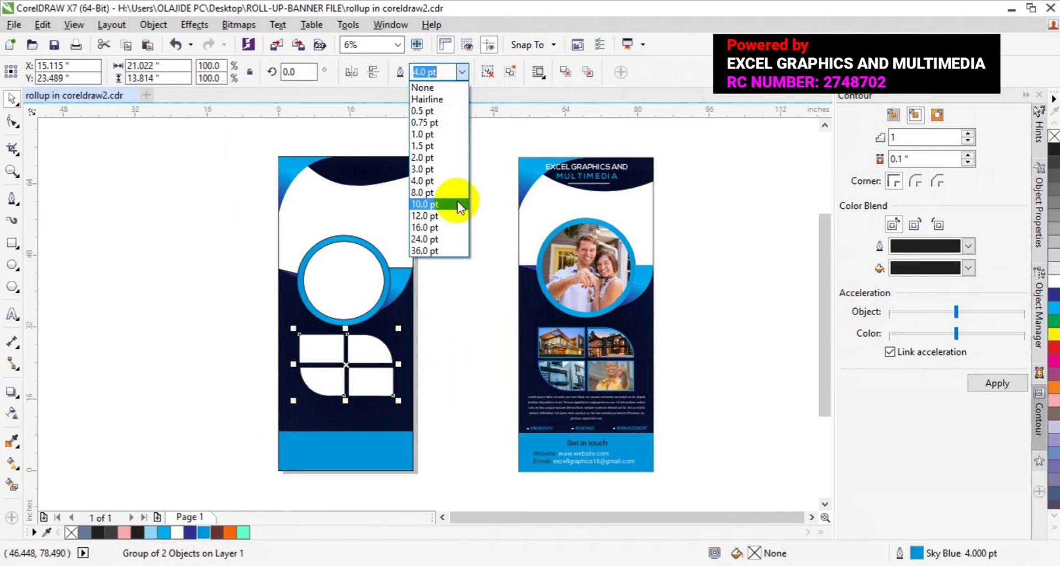
click(453, 202)
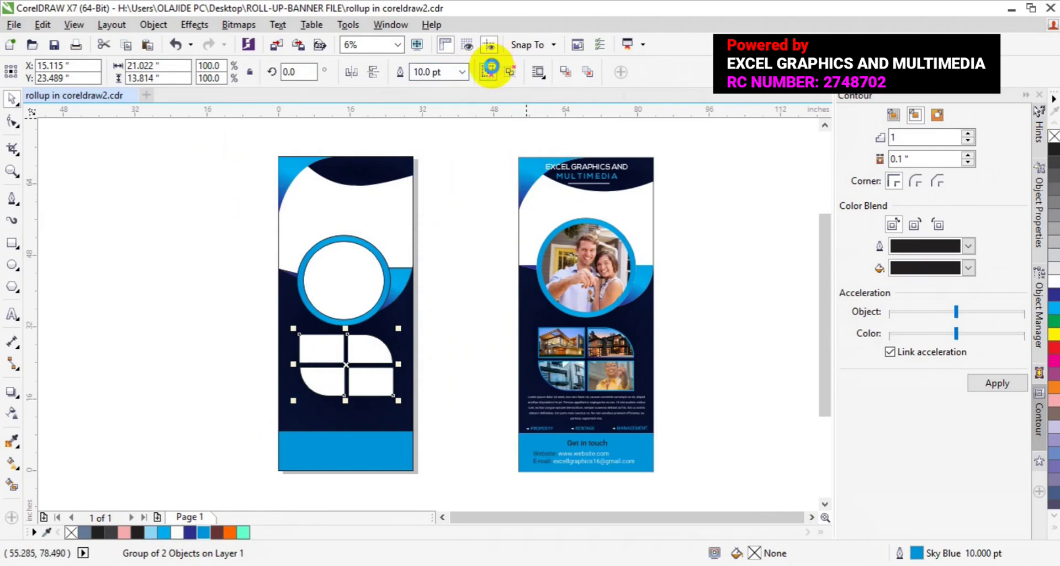
click(489, 69)
click(472, 336)
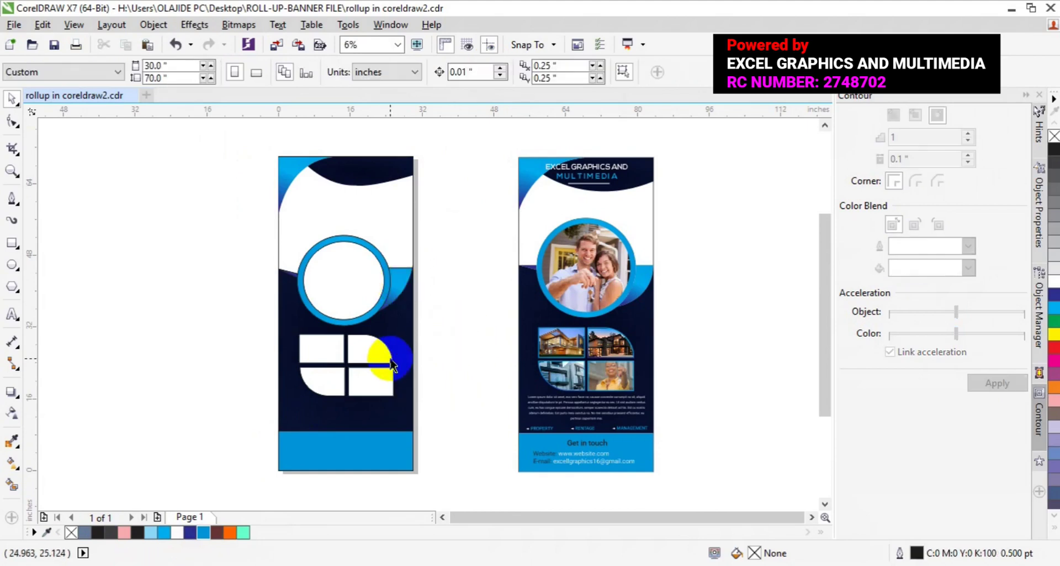
click(390, 361)
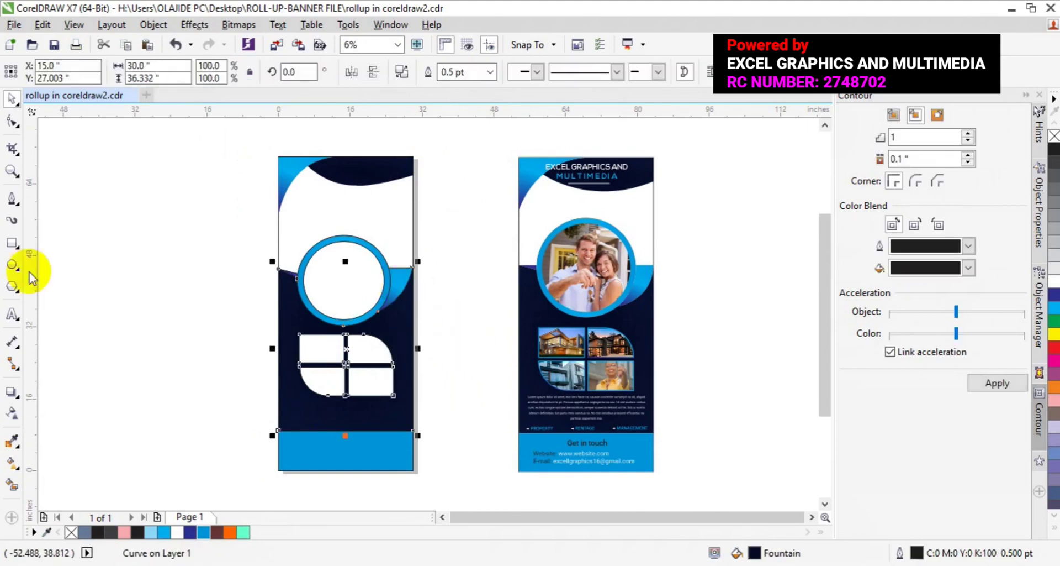
click(9, 171)
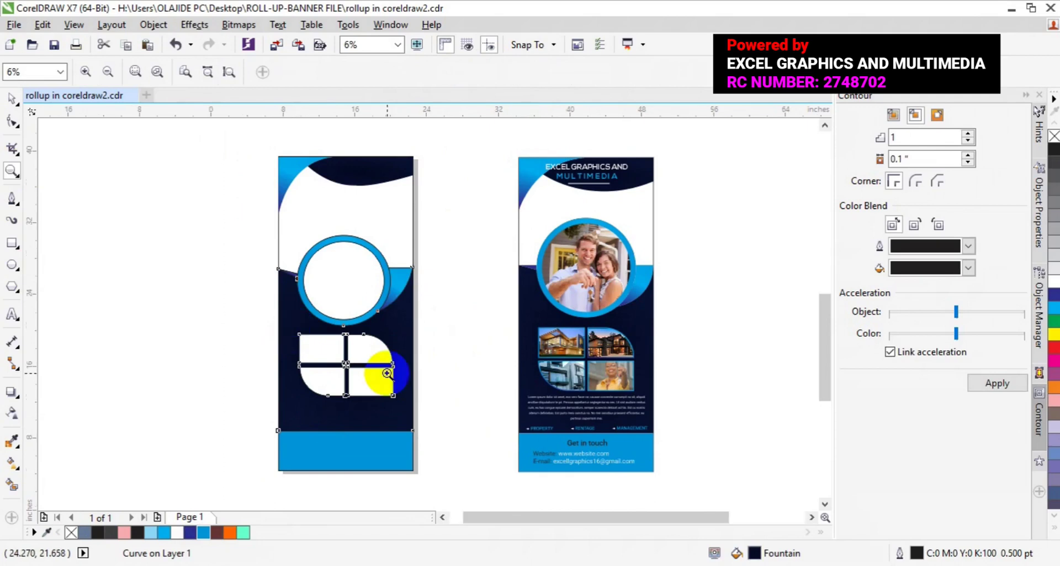
Step: Ungroup the window-shape groups so each grid tile can be selected on its own
click(390, 361)
click(11, 98)
click(110, 207)
click(279, 288)
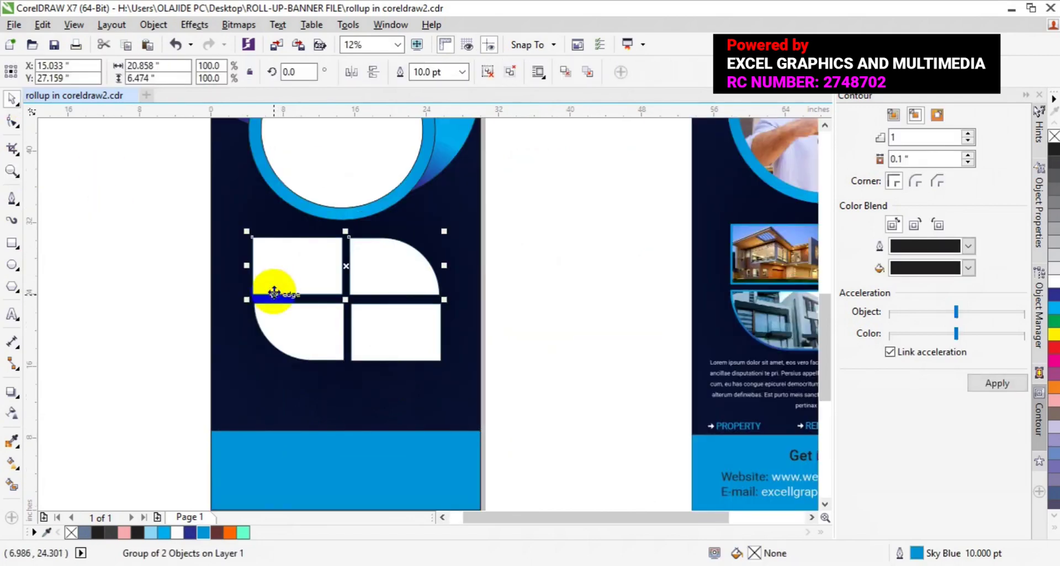
click(487, 72)
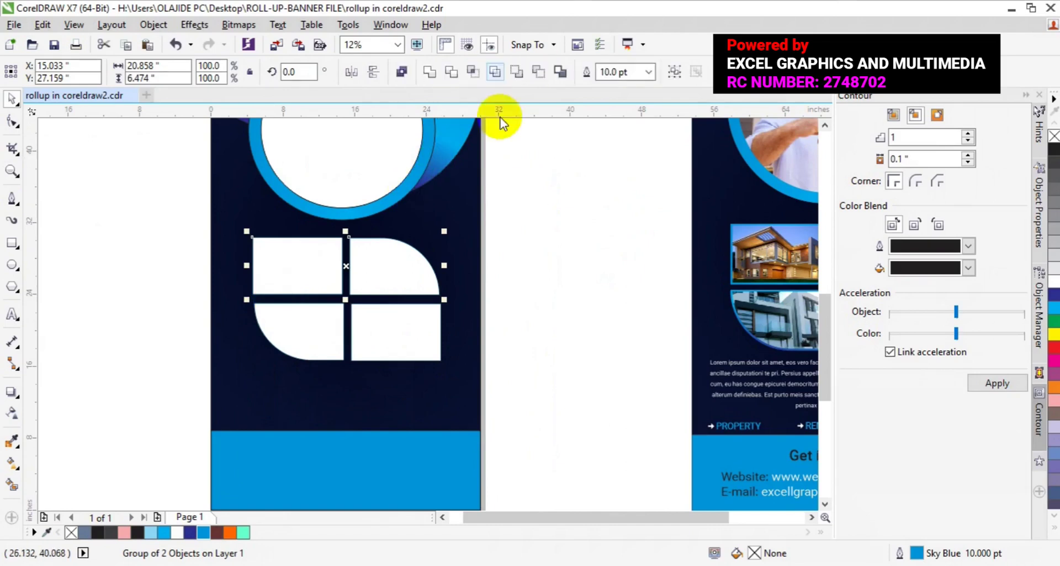
click(581, 277)
click(413, 333)
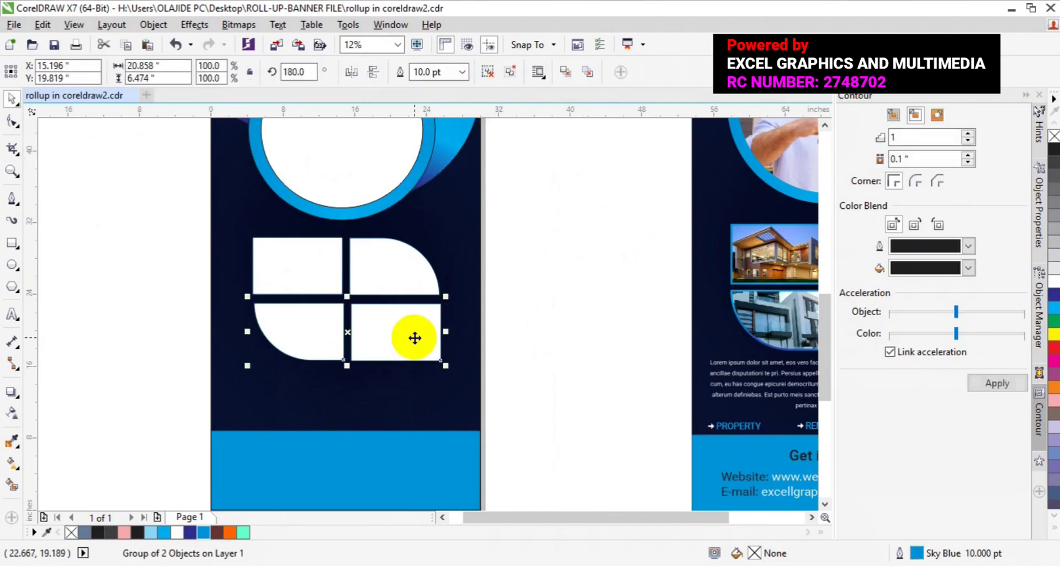
click(488, 71)
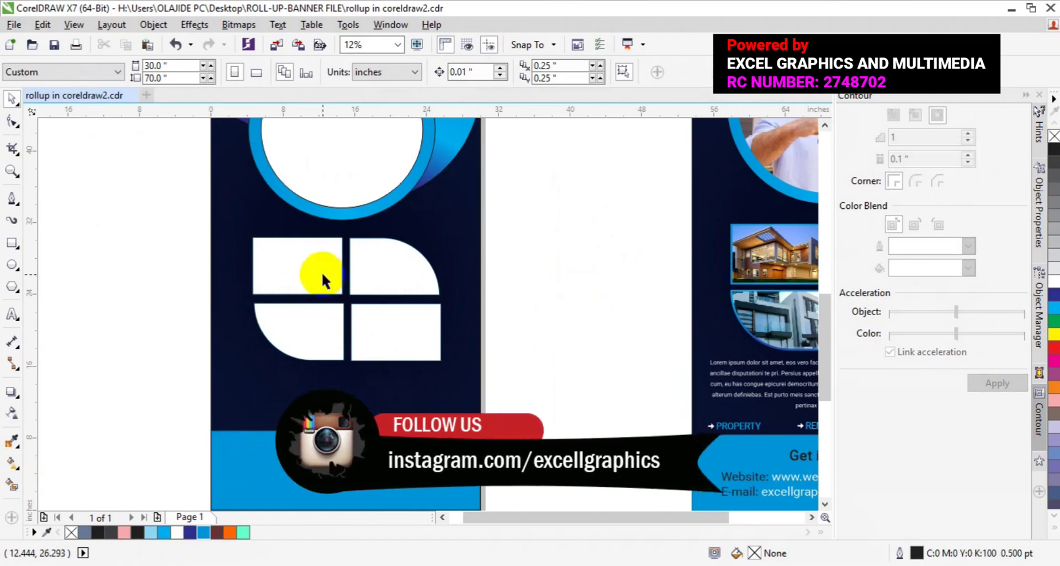
Step: Give the top-left tile a 24 pt outline after trying 16 pt and 36 pt
click(334, 291)
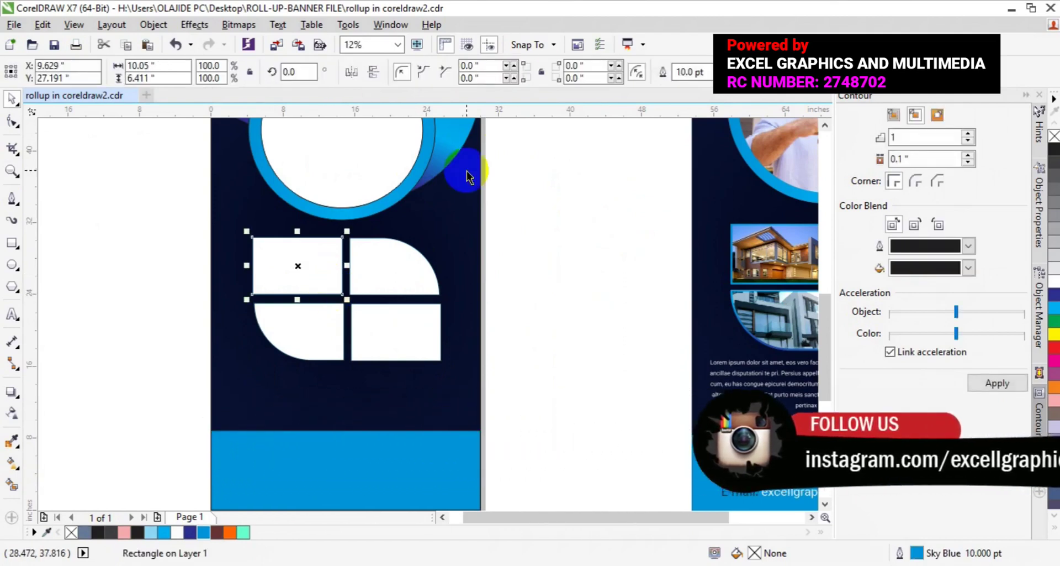
click(709, 72)
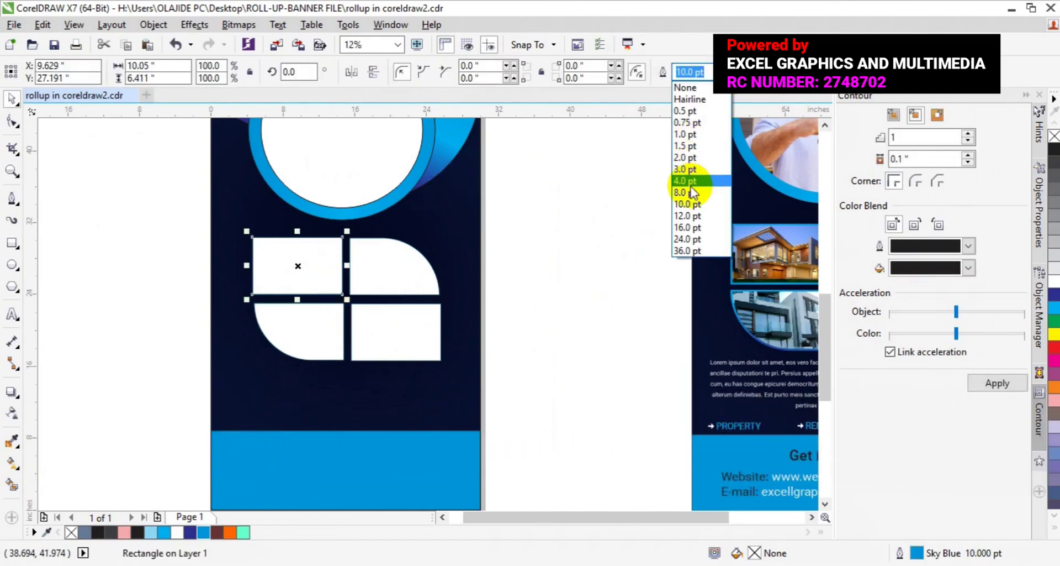
click(685, 227)
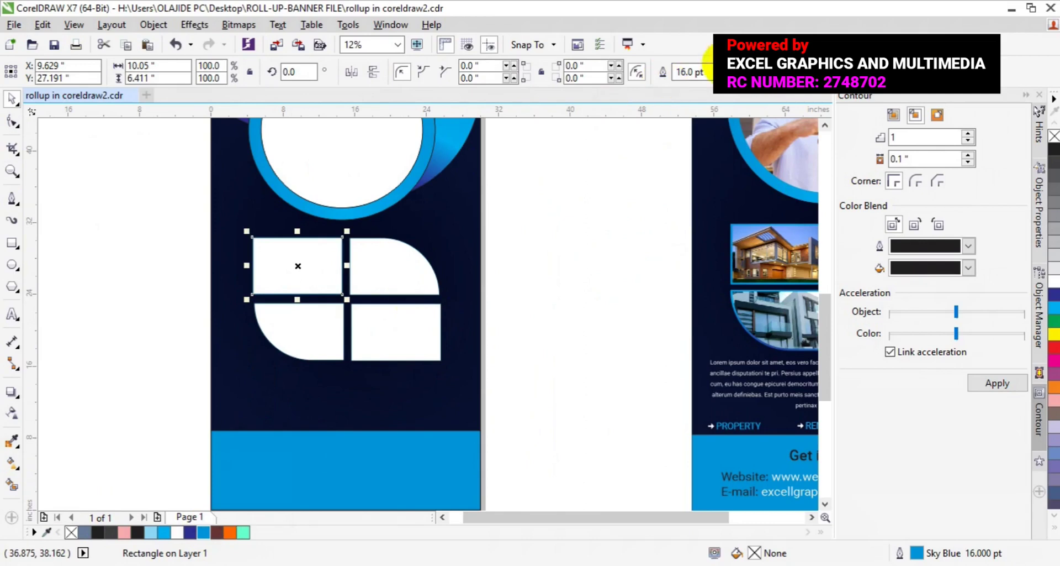
click(709, 70)
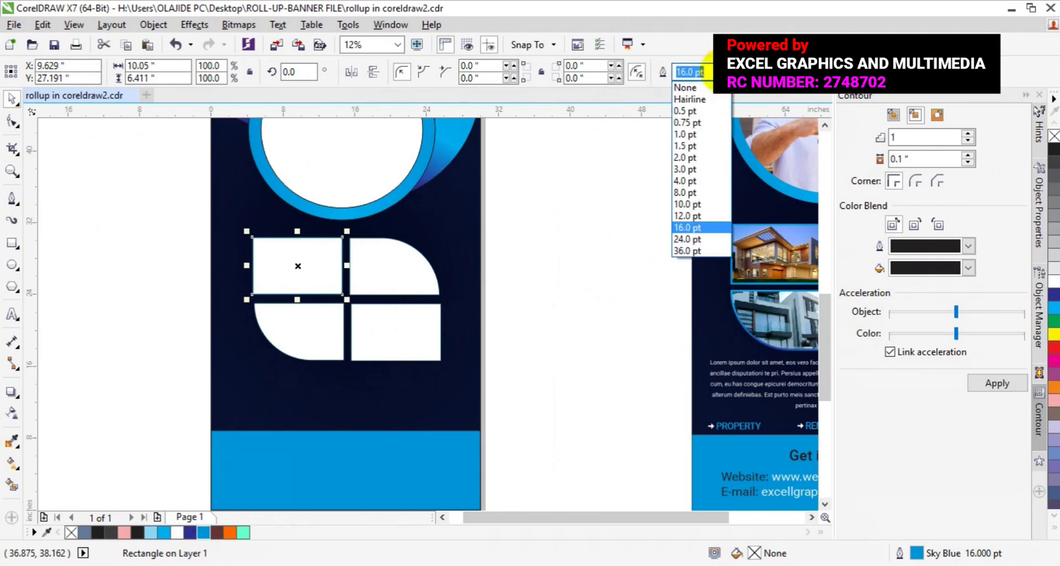
click(683, 251)
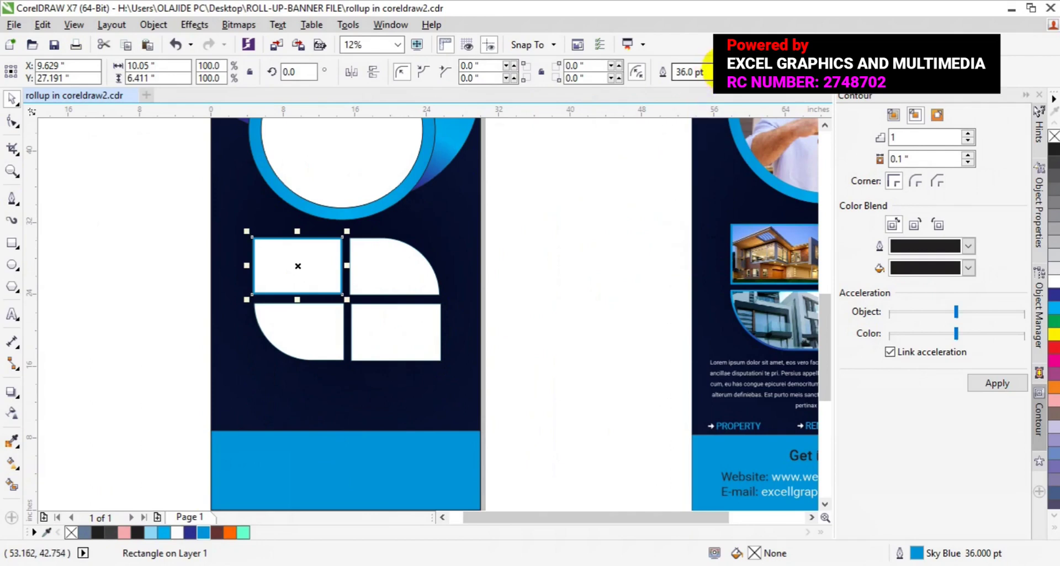
click(708, 71)
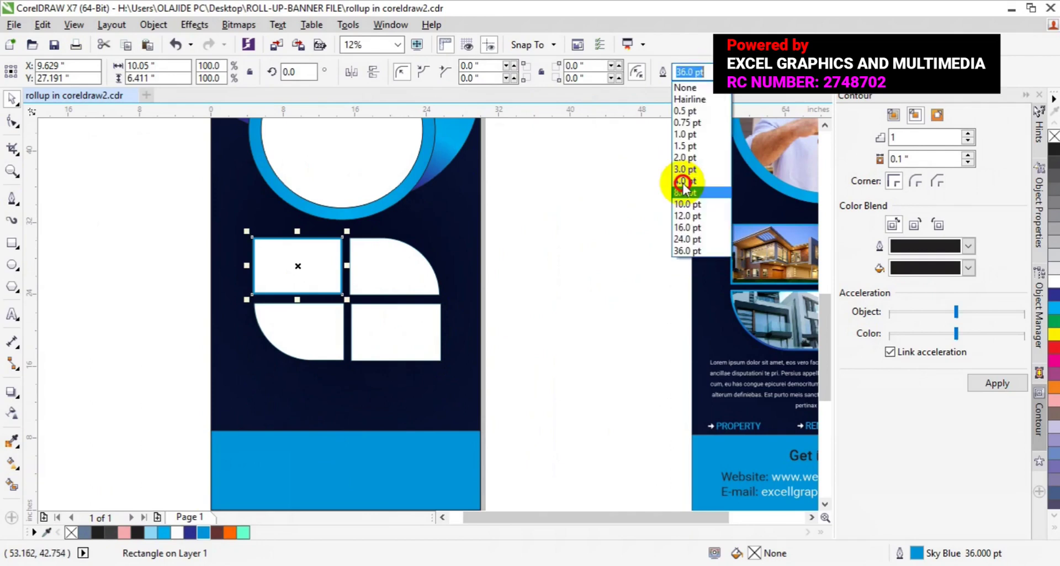
click(685, 239)
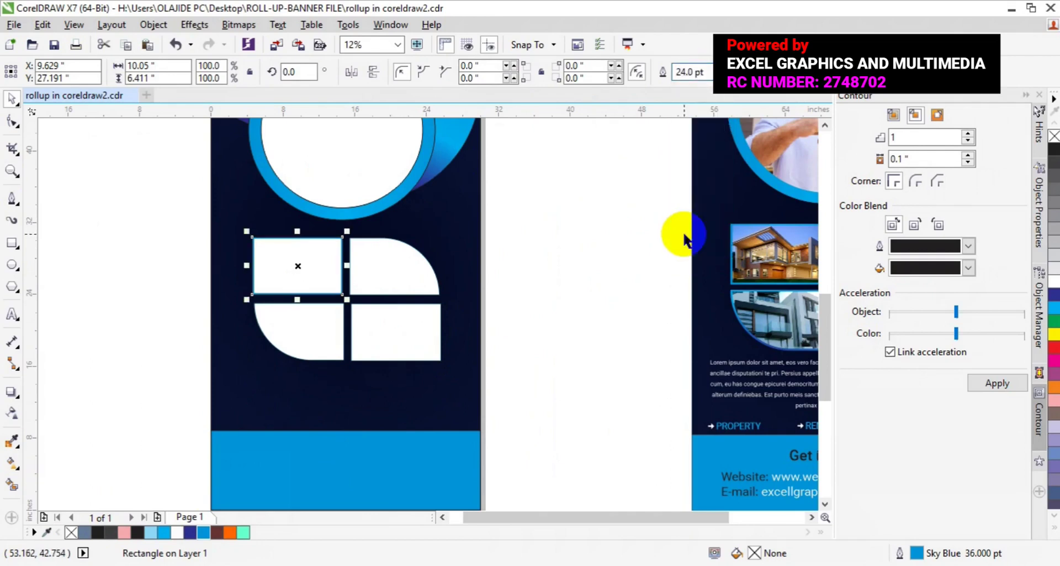
Step: Set 24 pt outlines on the top-right quarter-circle tile and the bottom-right tile
click(436, 286)
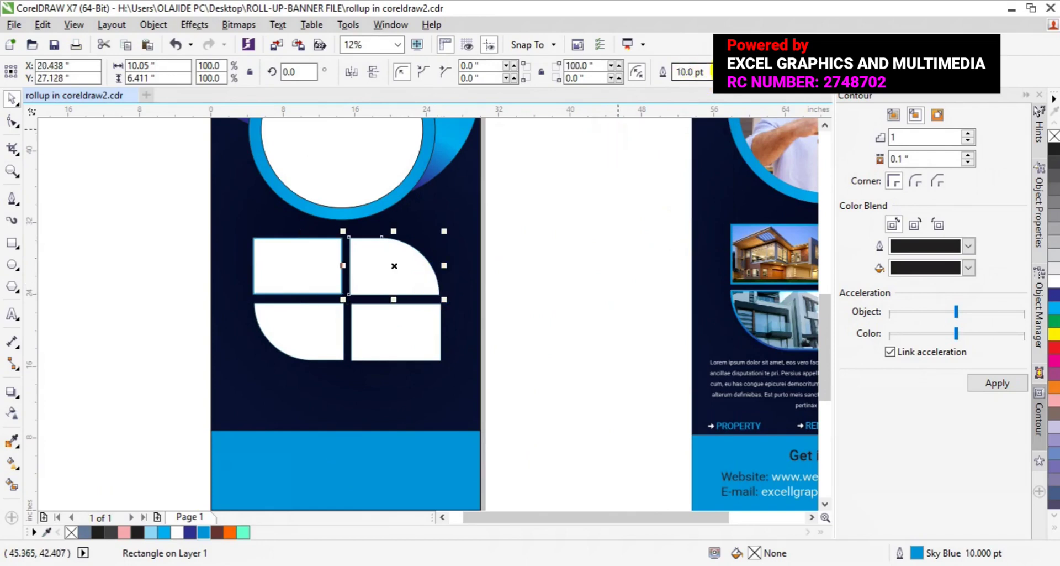
click(709, 71)
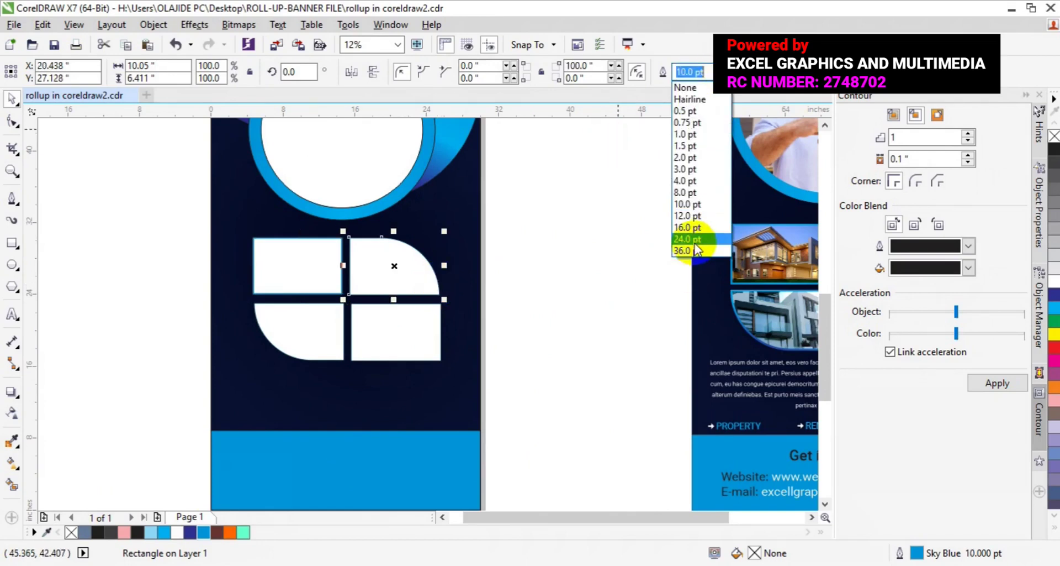
click(690, 241)
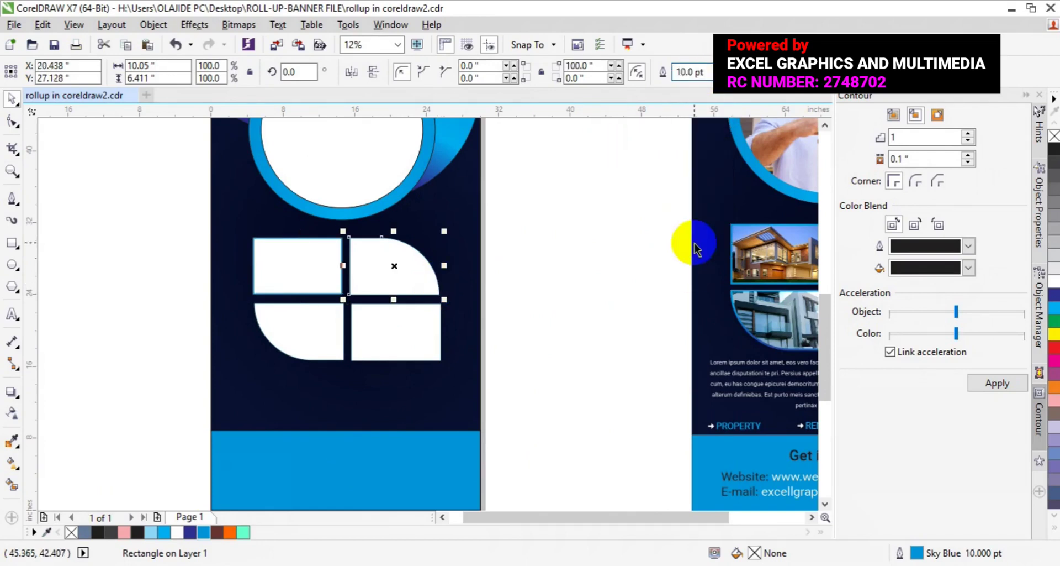
click(436, 356)
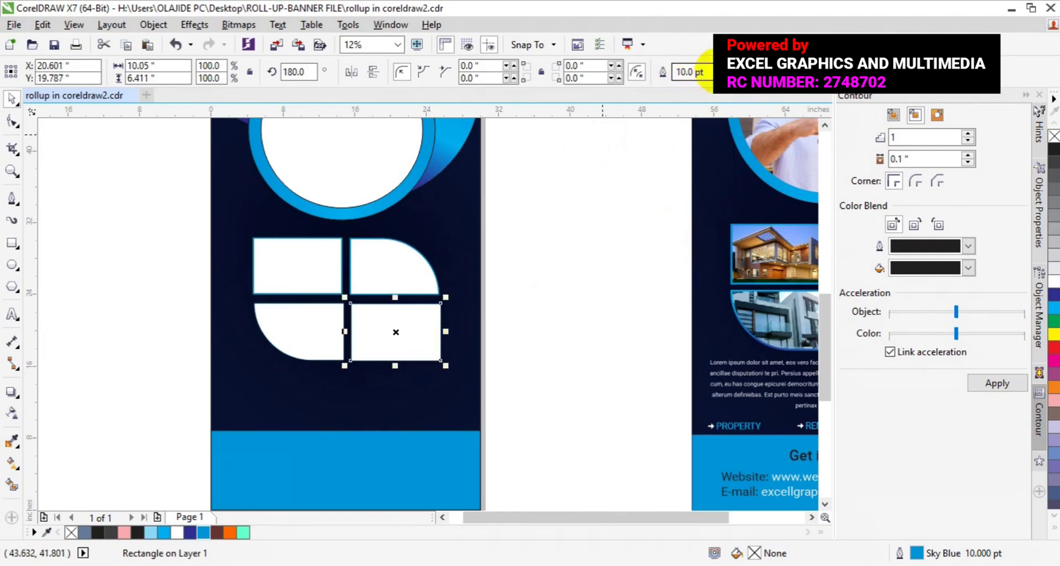
click(707, 71)
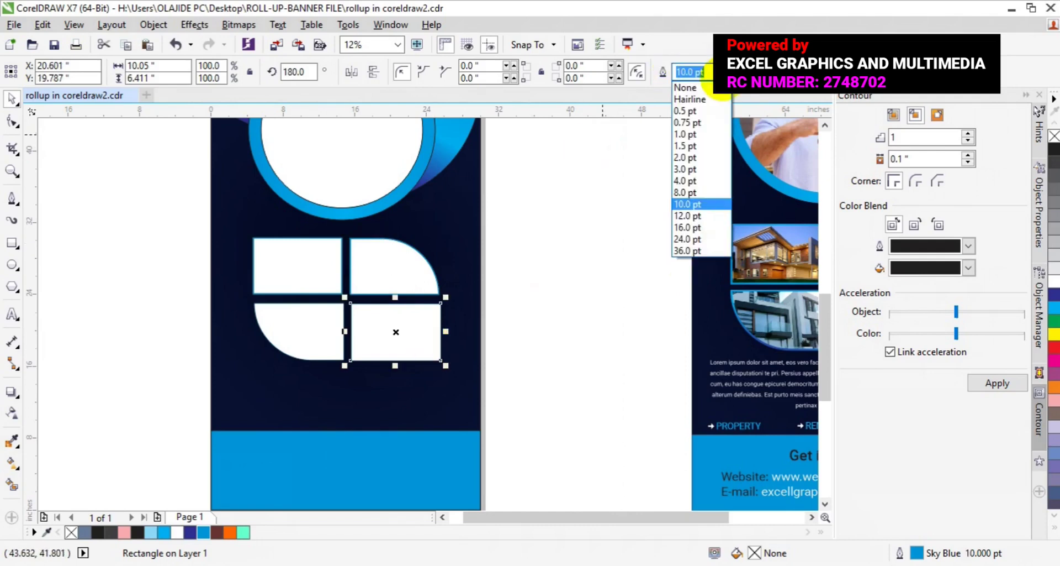
click(694, 239)
Step: Give the bottom-left quarter tile a 24 pt outline
click(318, 367)
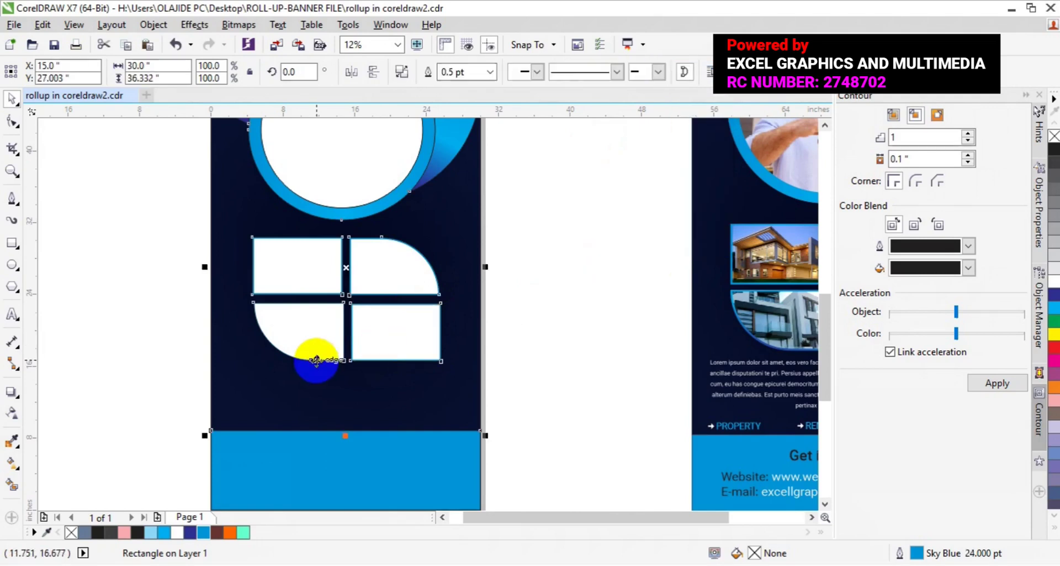
click(292, 349)
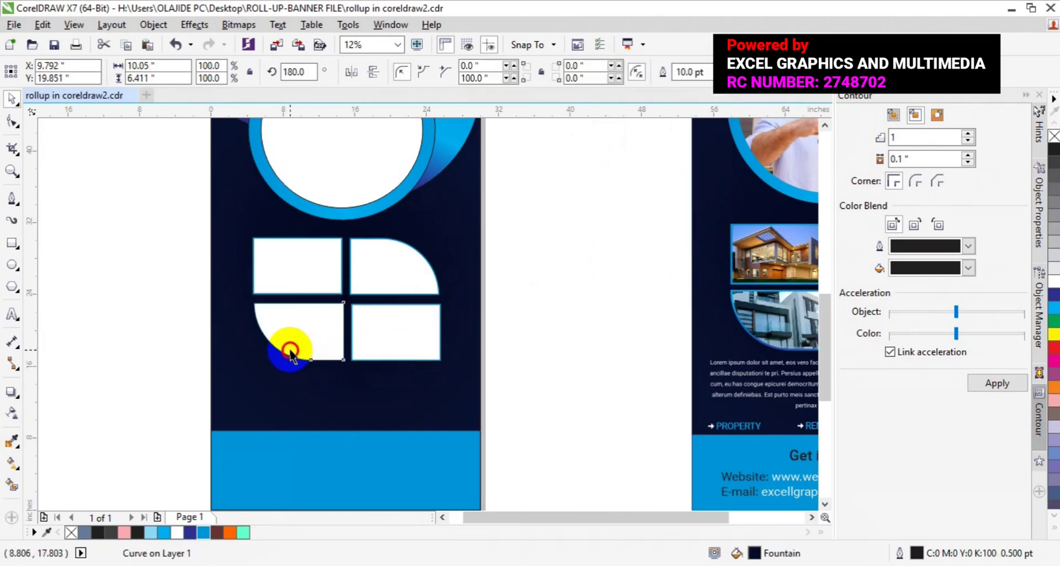
click(711, 73)
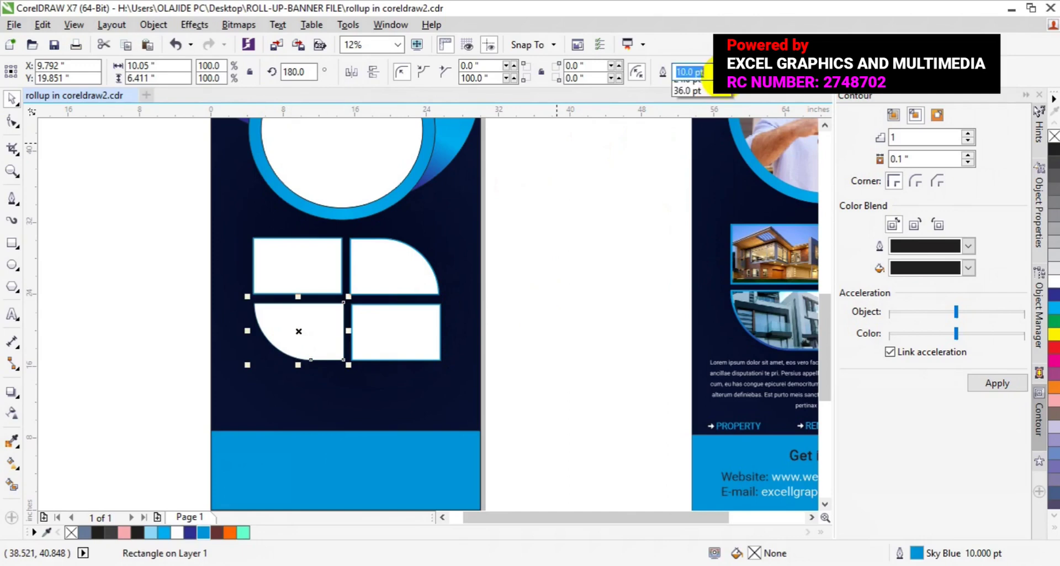
click(684, 241)
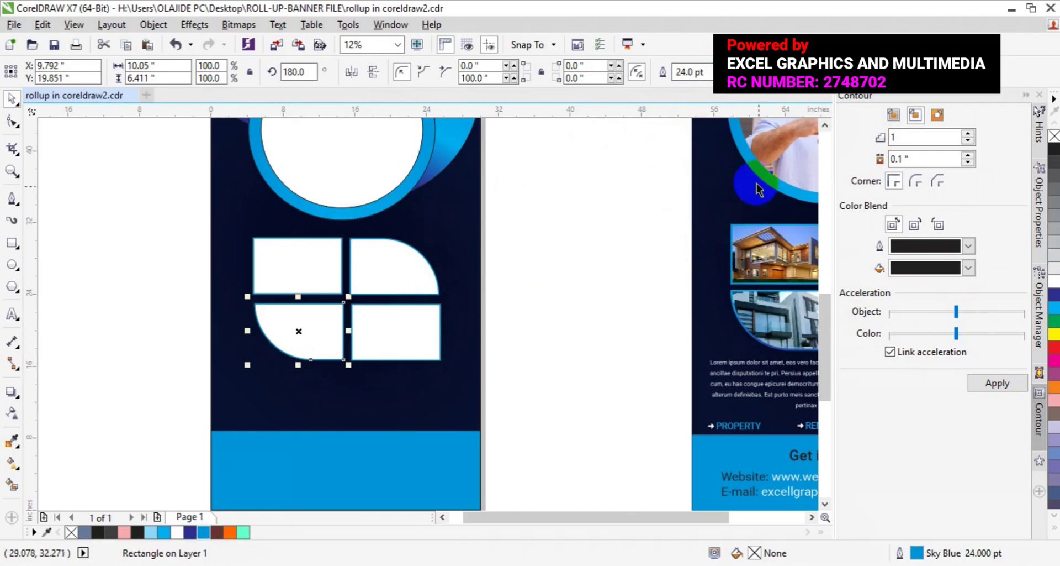
click(825, 126)
click(825, 125)
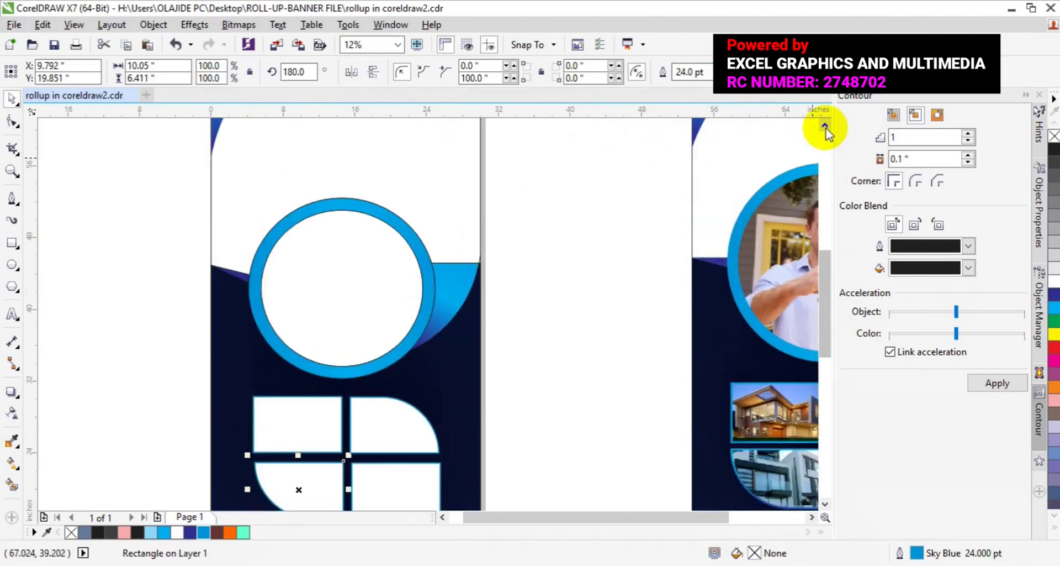
Step: Strip the outlines from the blue wedge and small curve beside the circle, then zoom out to both banners
click(462, 290)
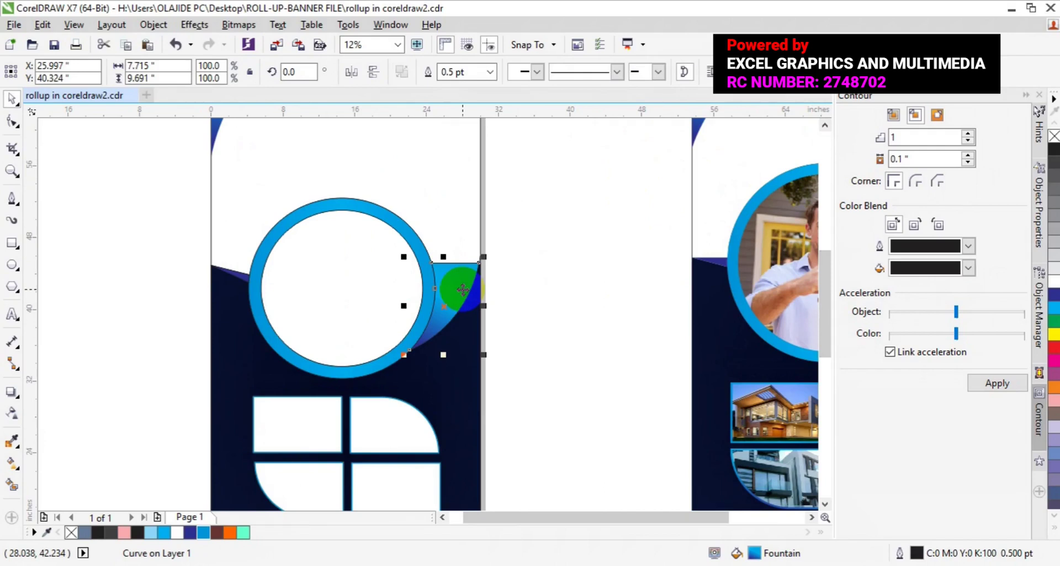
right_click(70, 535)
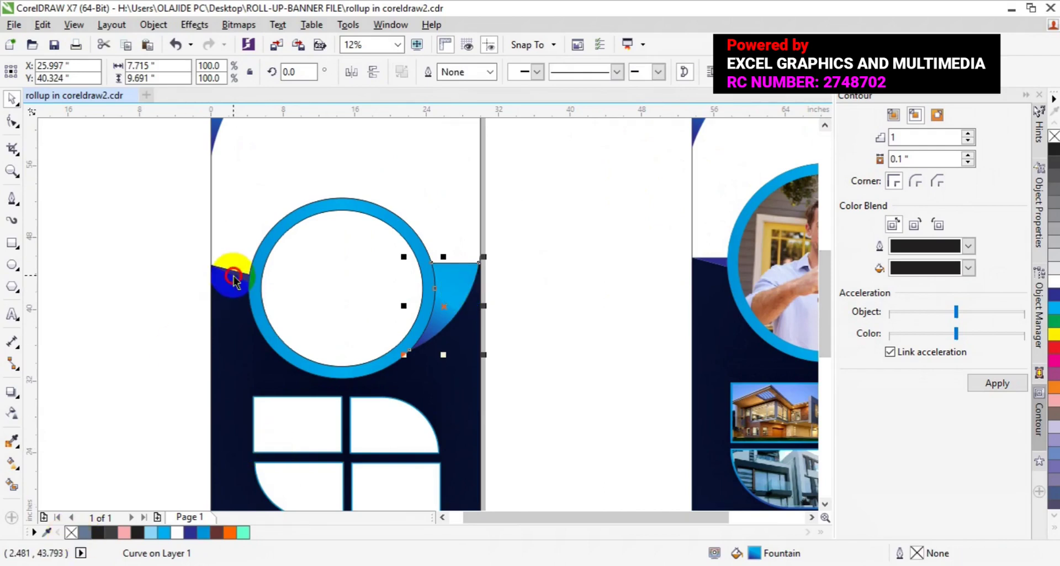
click(234, 279)
right_click(70, 535)
click(58, 375)
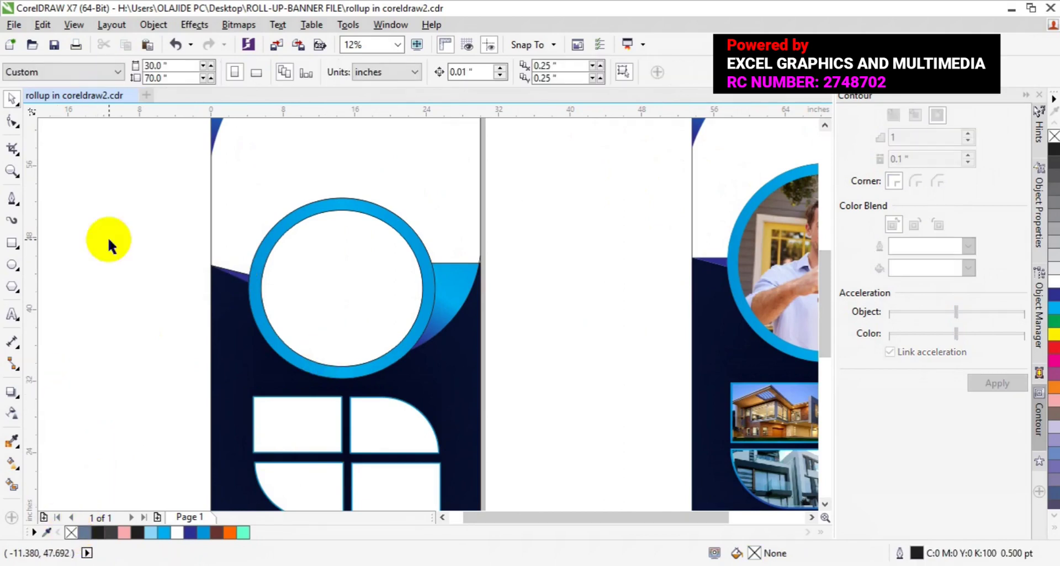
click(11, 172)
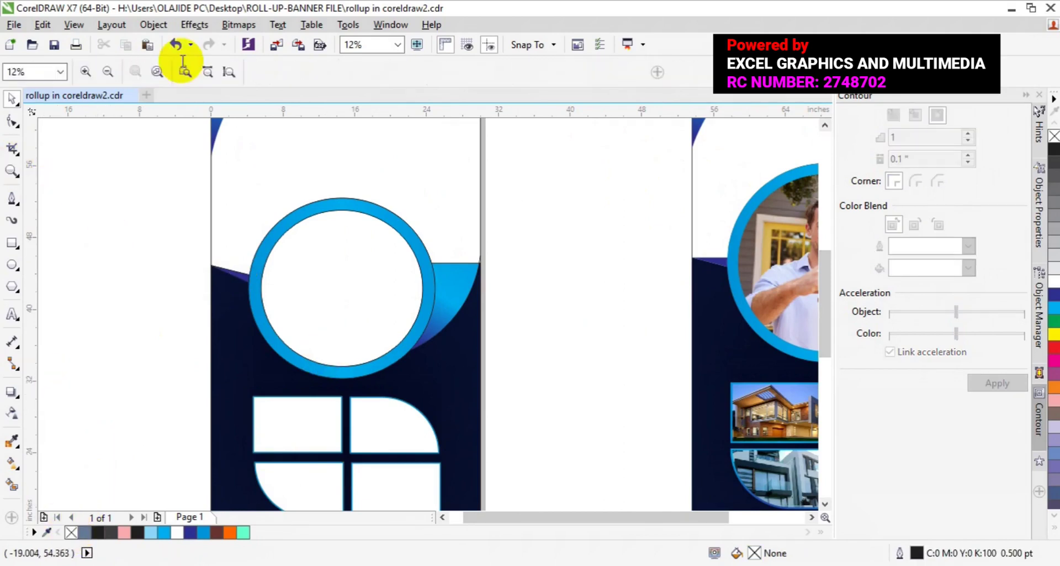
click(107, 73)
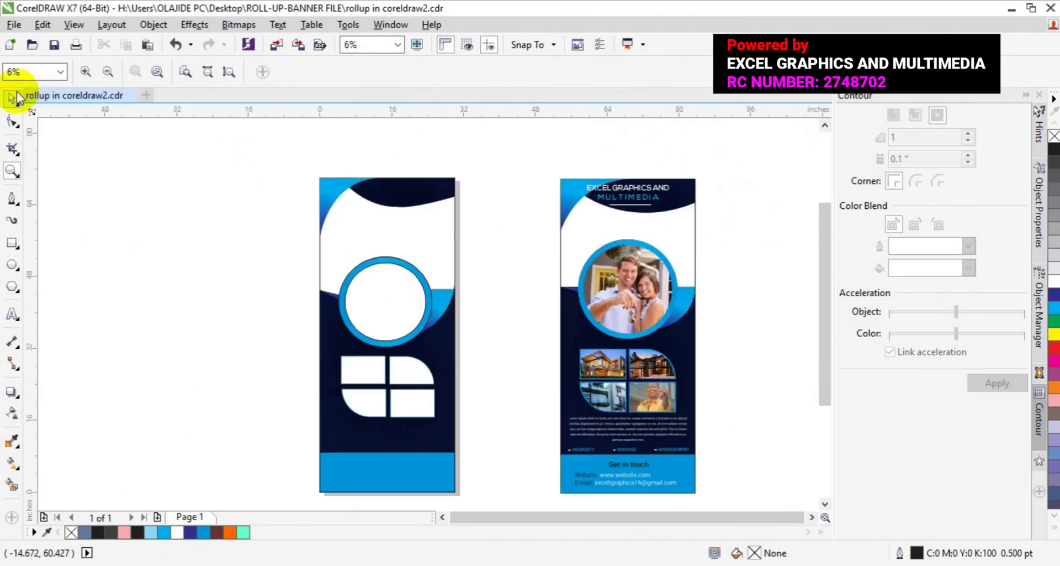
click(12, 98)
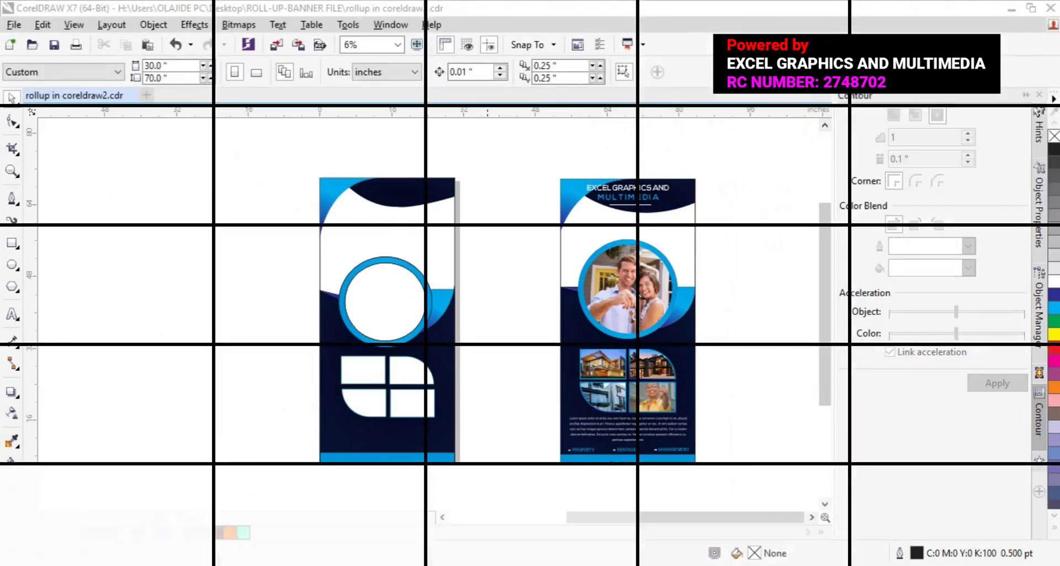
scroll(655, 273, down, 1)
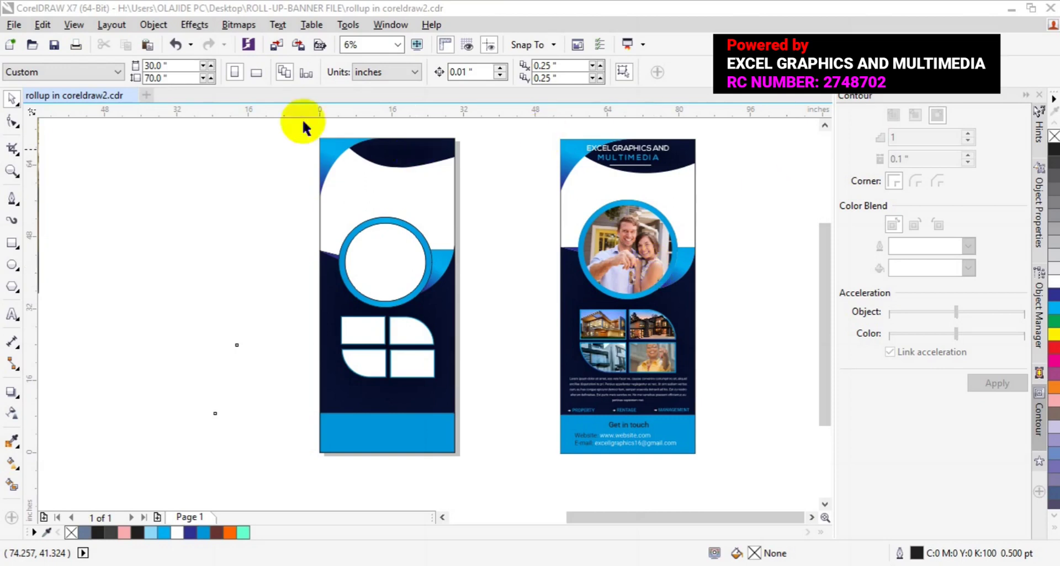
click(276, 47)
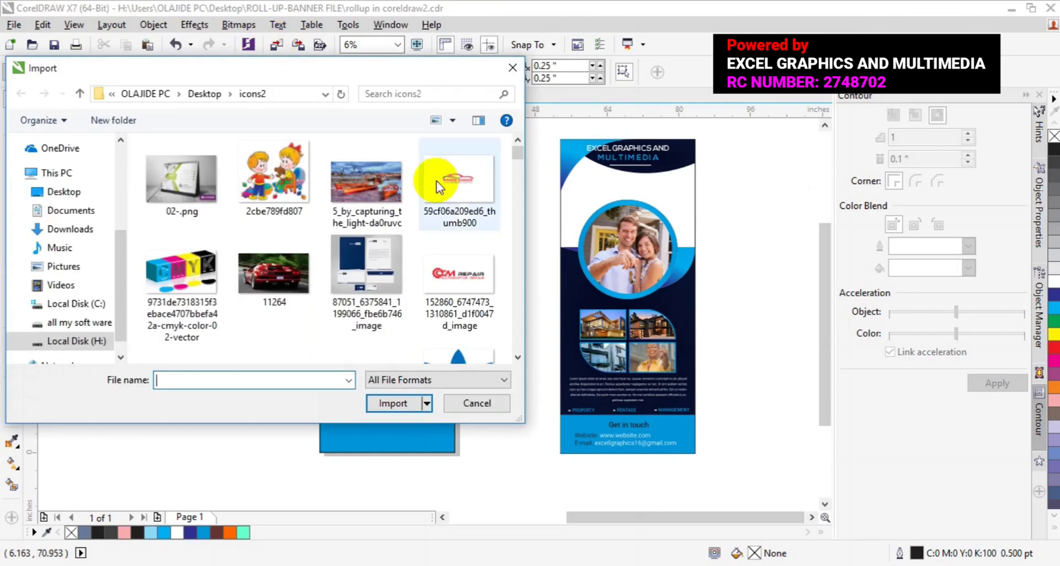
click(499, 409)
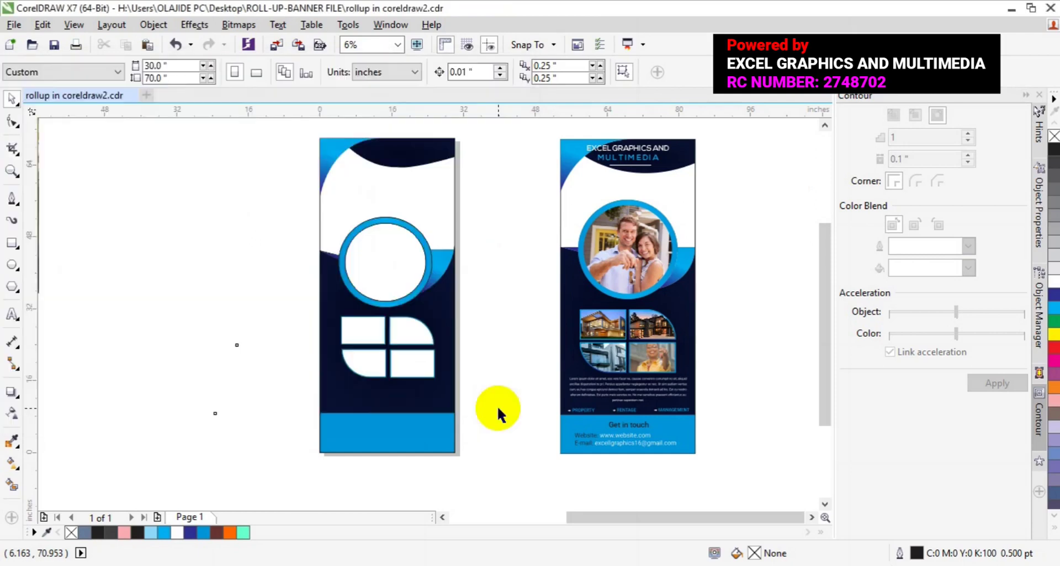
click(443, 518)
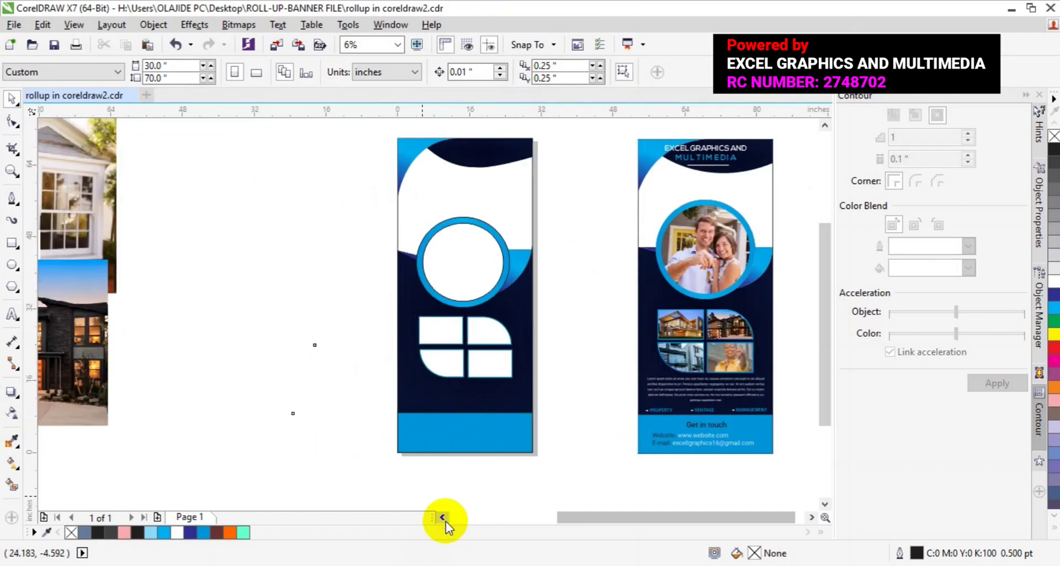
click(443, 517)
Step: Move the couple photo toward the banner and PowerClip it inside the empty circle
click(443, 518)
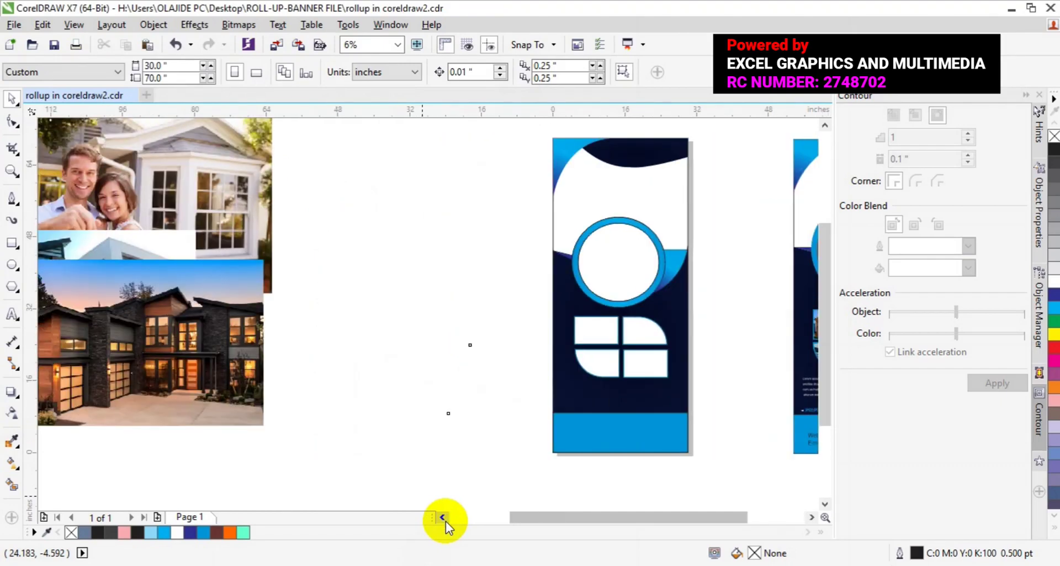
click(154, 193)
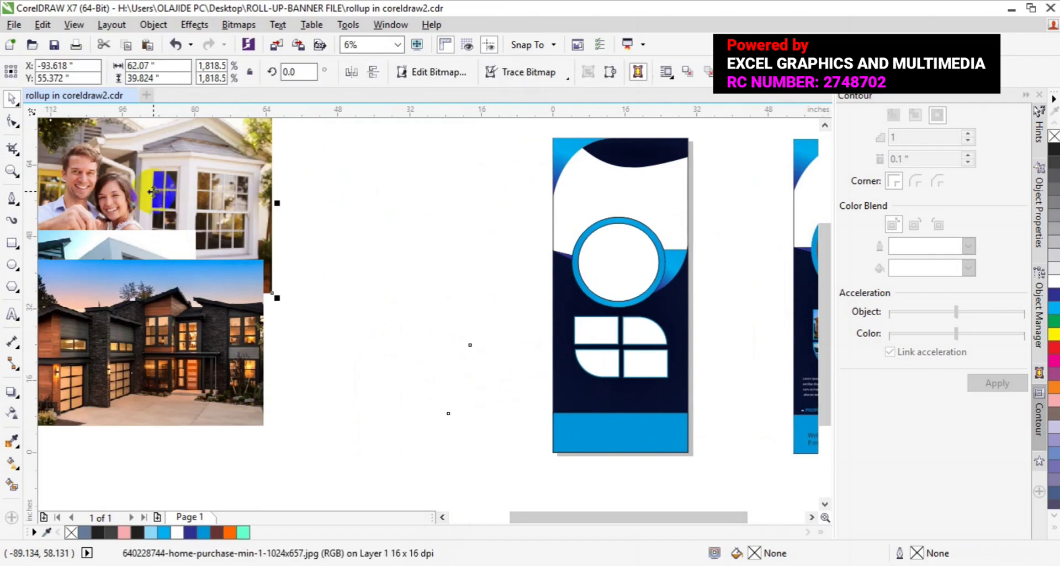
drag(207, 162, 449, 234)
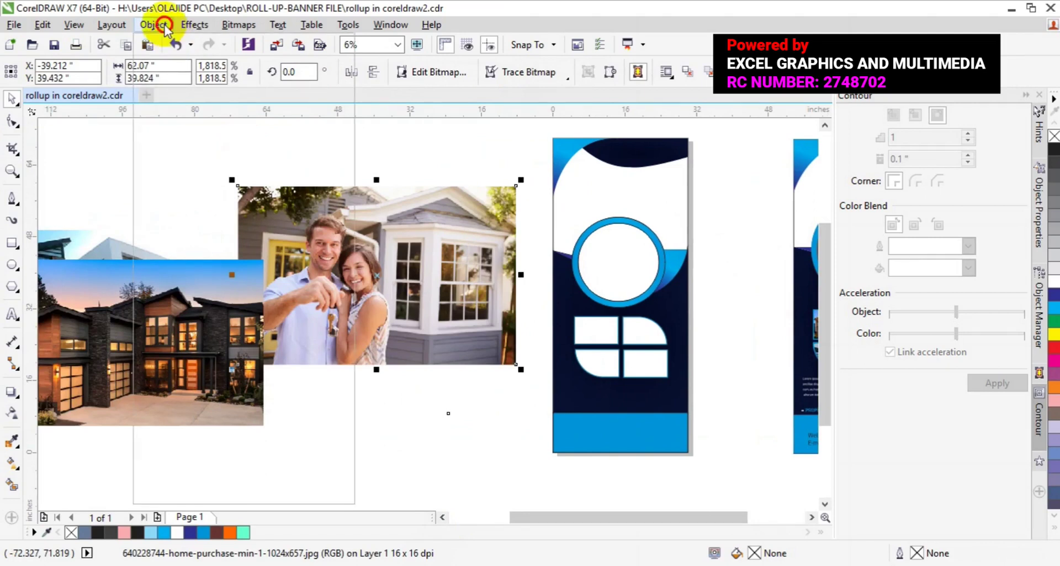
click(160, 26)
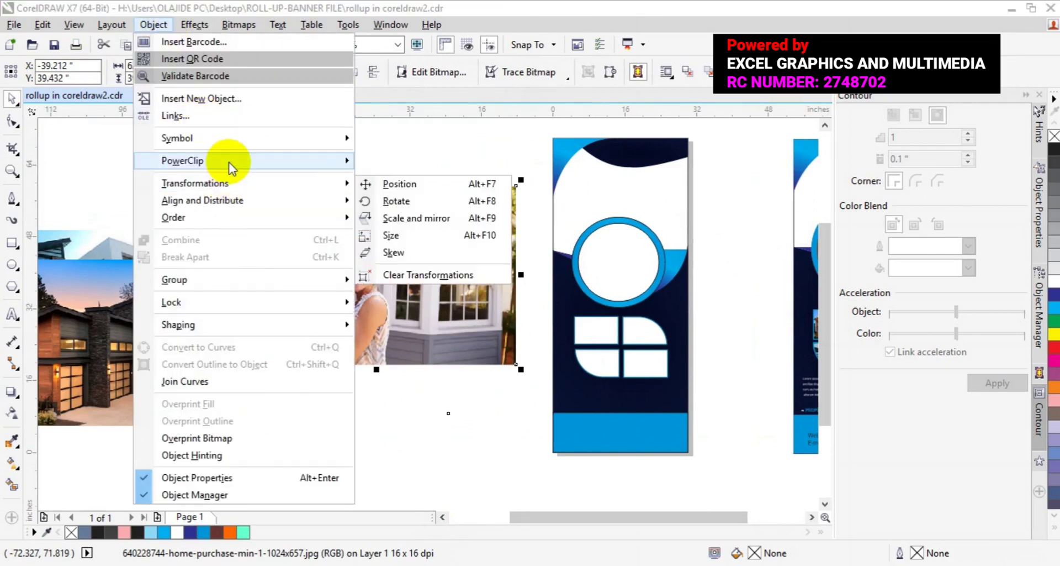
mouse_move(231, 161)
click(421, 163)
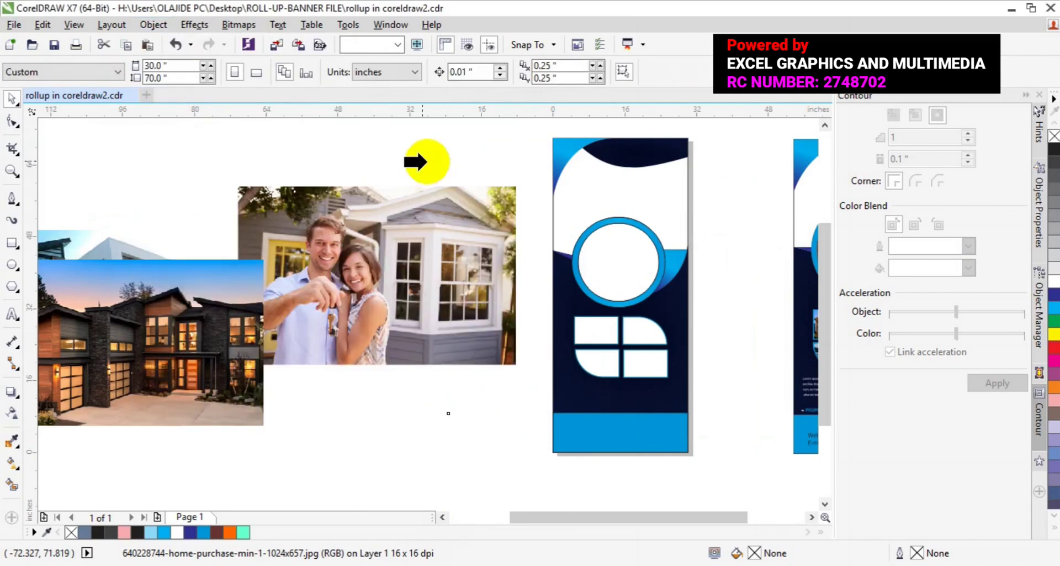
click(629, 258)
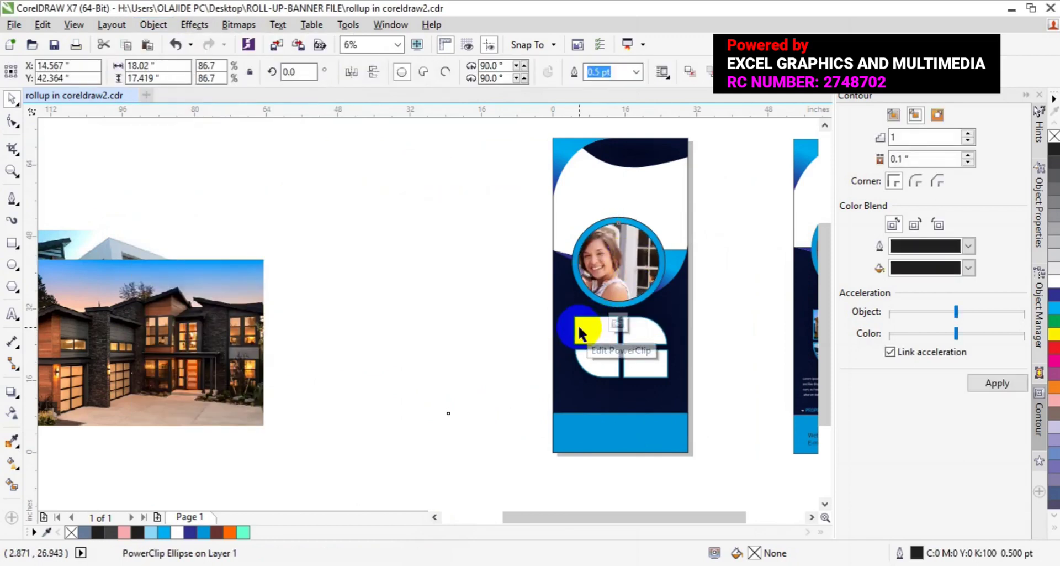
Step: Edit the circle's PowerClip, shrink the couple photo and move it left over the circle
click(579, 323)
click(666, 321)
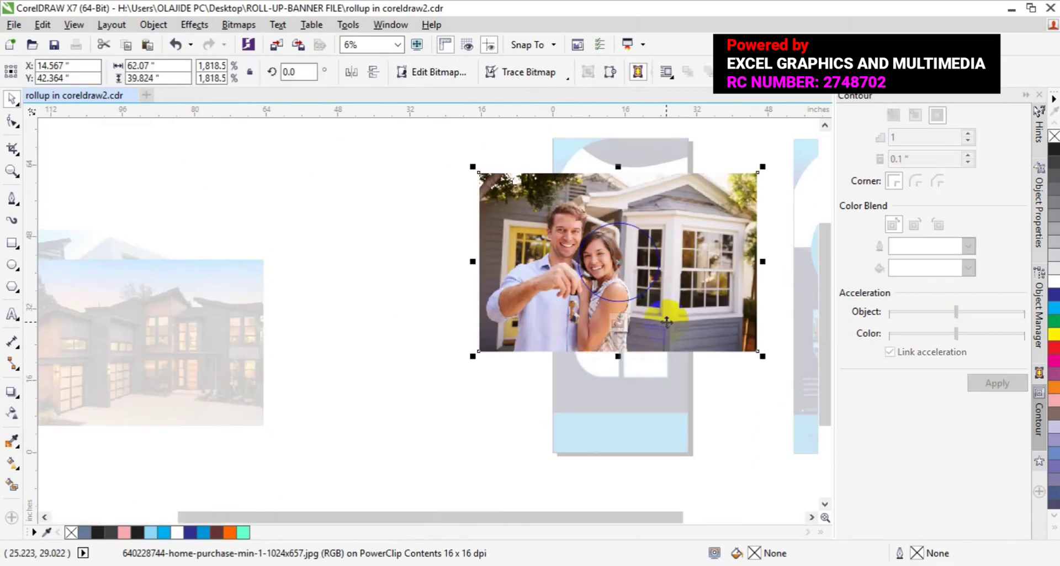
drag(763, 356, 713, 335)
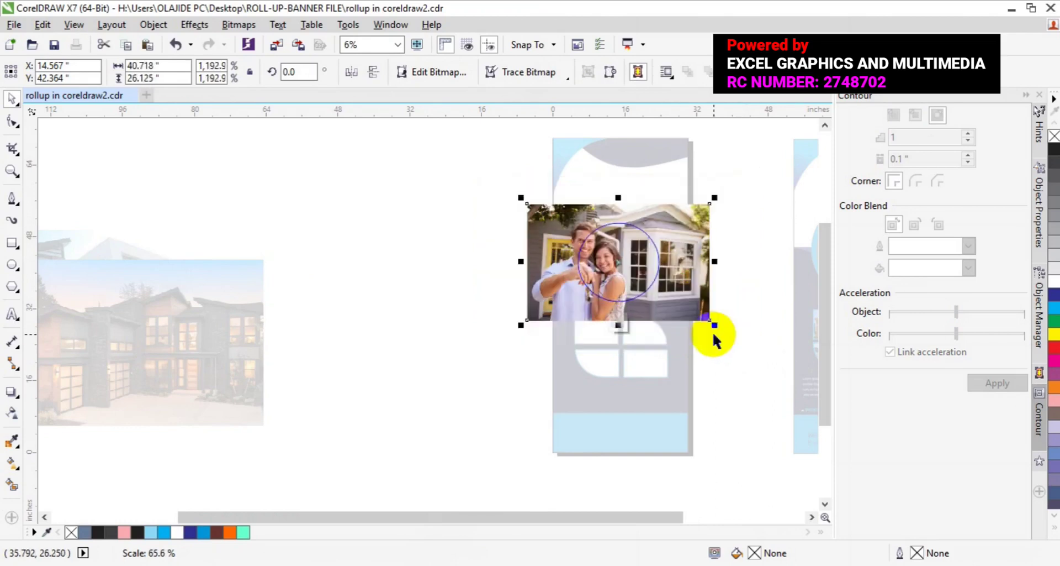
click(812, 518)
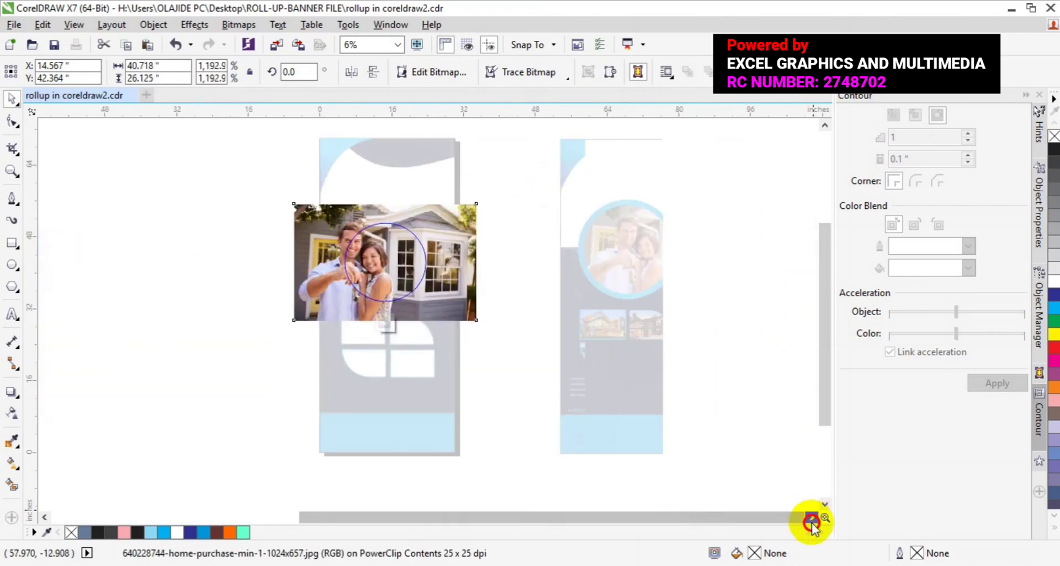
click(812, 517)
drag(362, 272, 405, 271)
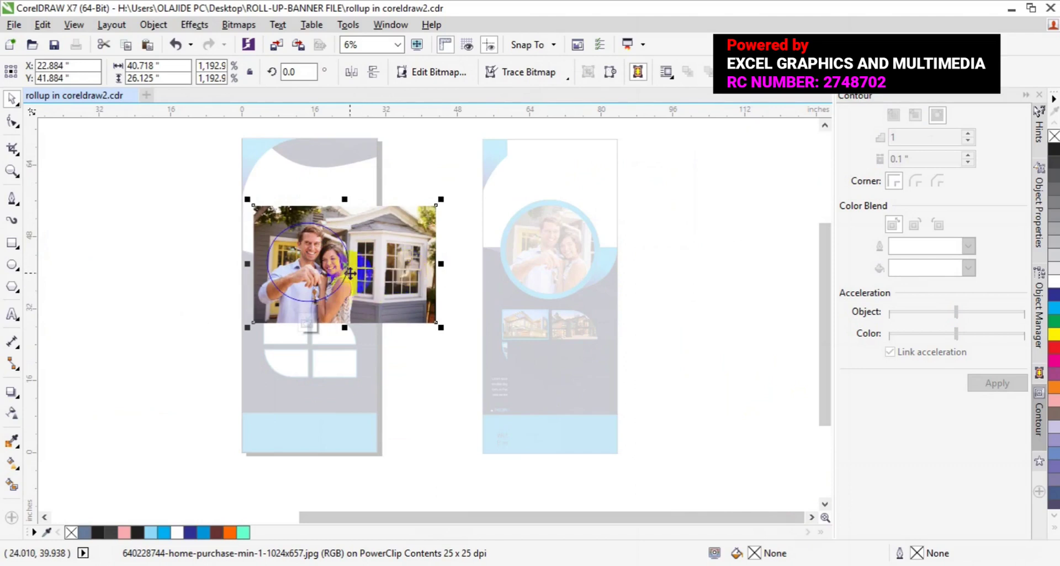
drag(351, 273, 331, 264)
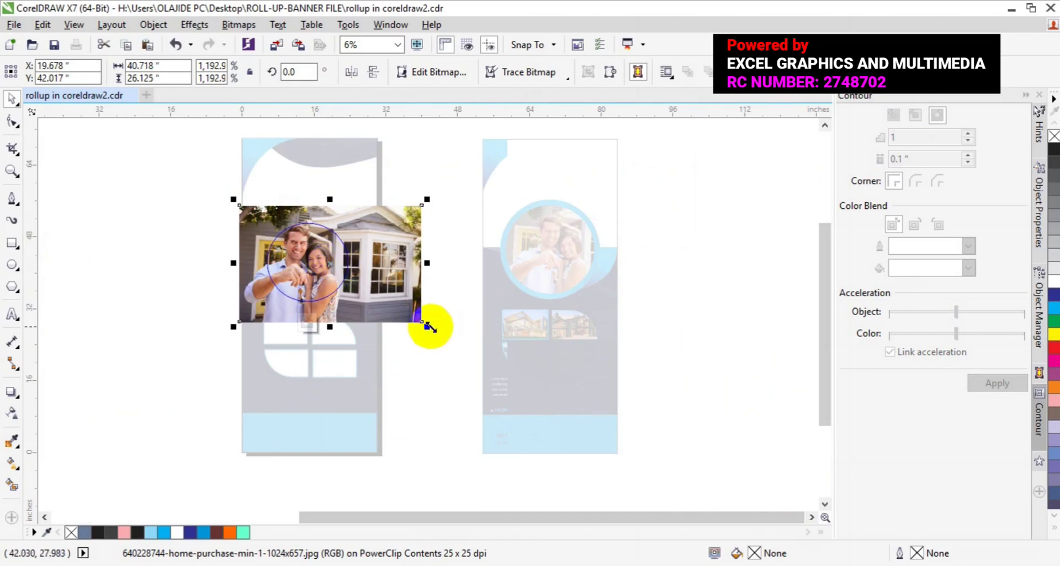
Step: Fine-tune the couple photo to 31.881 × 20.455 in so both faces fill the ring, then finish editing
drag(430, 326, 409, 316)
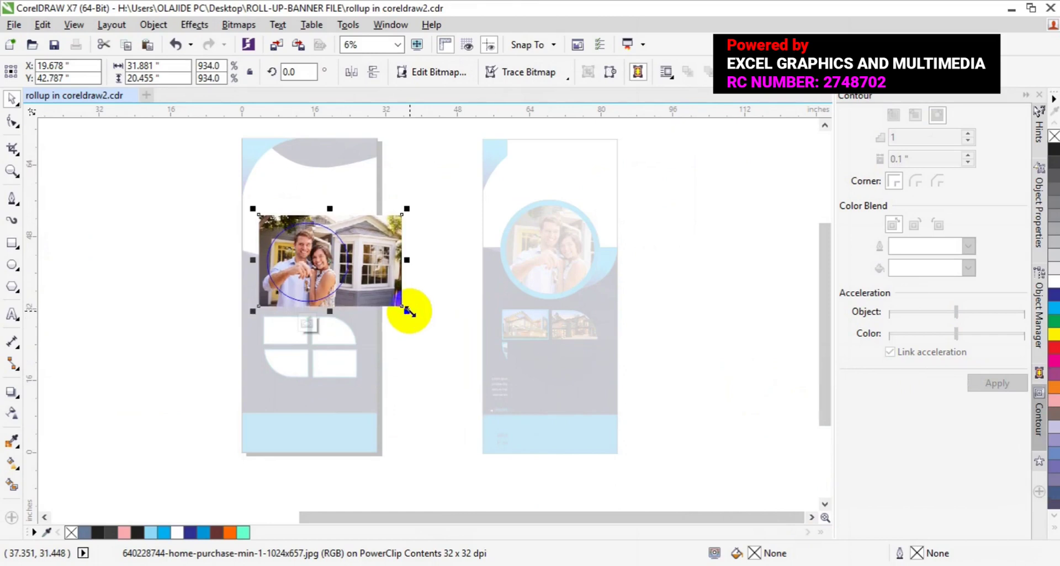
drag(408, 309, 402, 305)
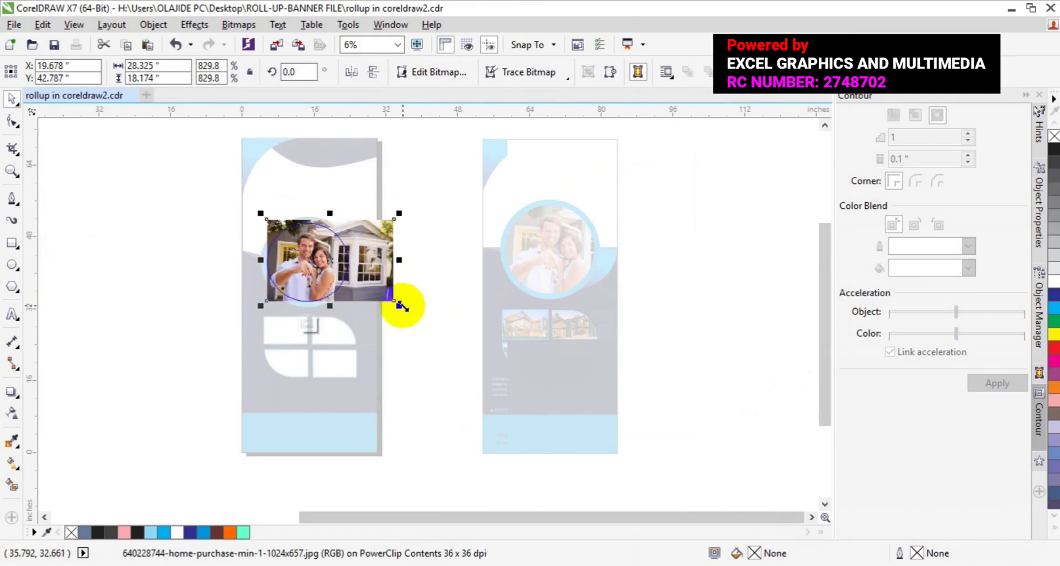
drag(402, 306, 409, 313)
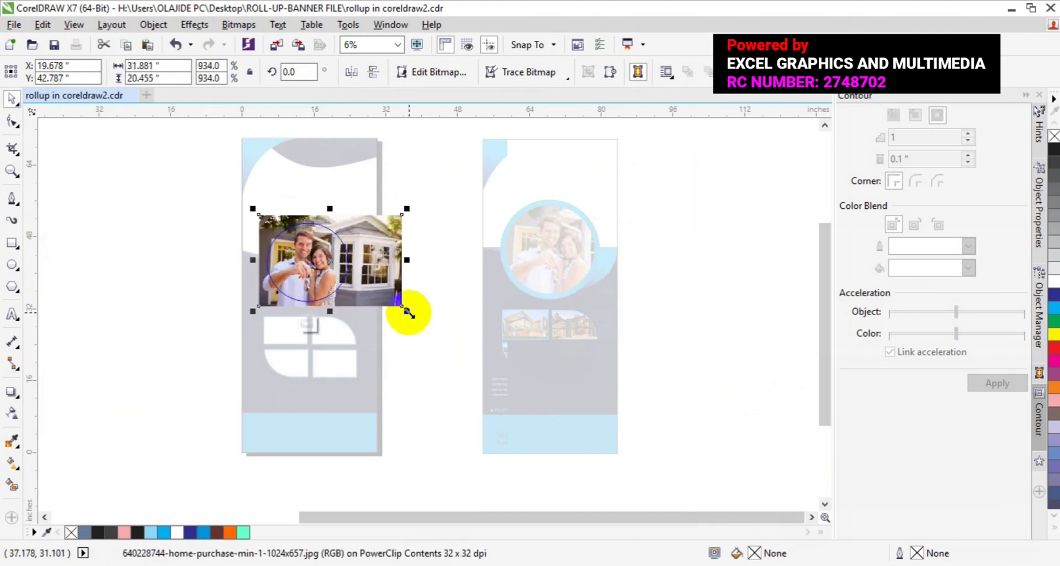
drag(409, 312, 410, 313)
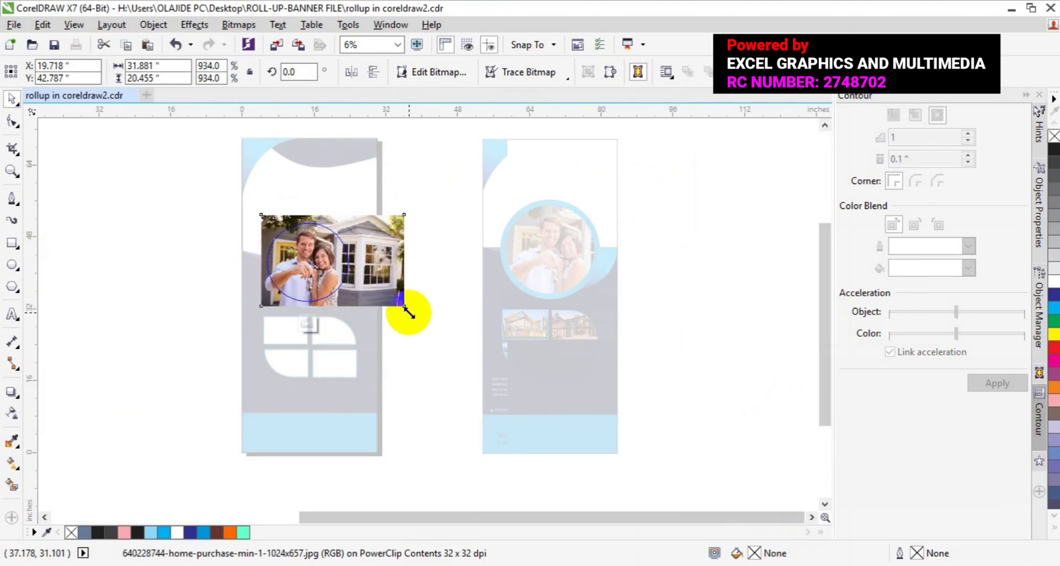
drag(407, 311, 409, 312)
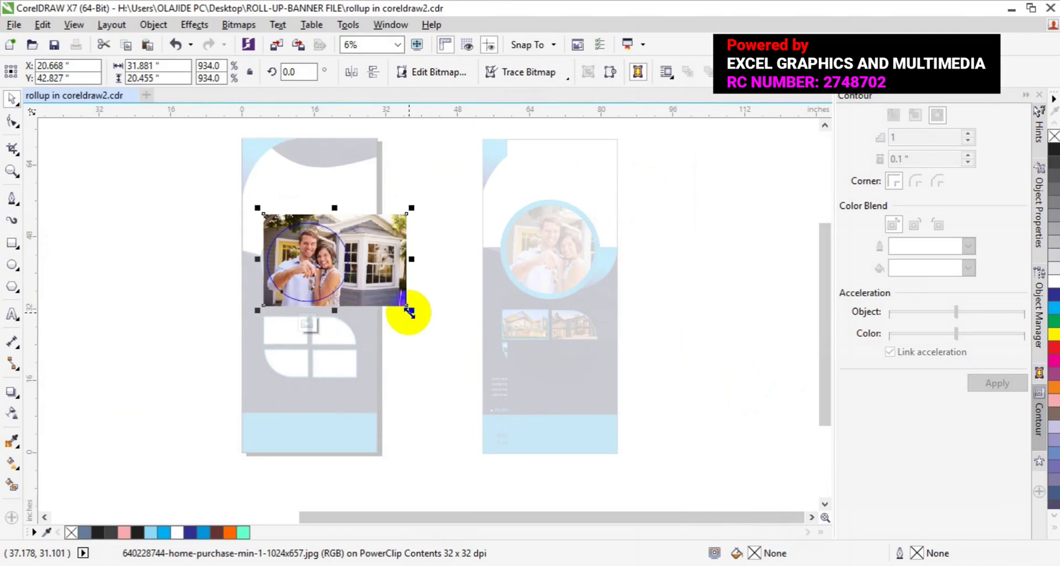
drag(409, 312, 408, 312)
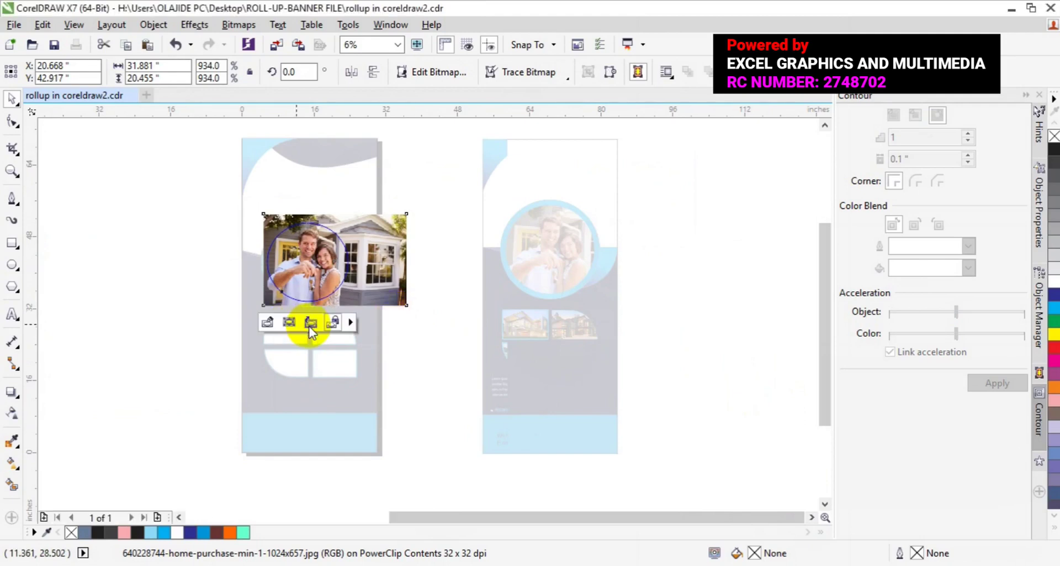
click(310, 325)
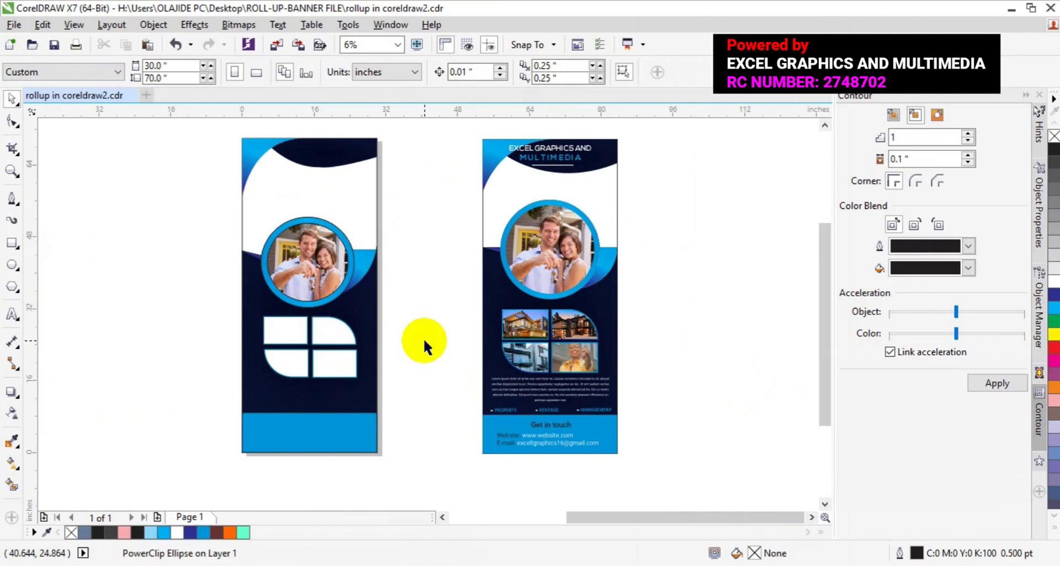
Step: Remove the outline from the photo circle
click(333, 291)
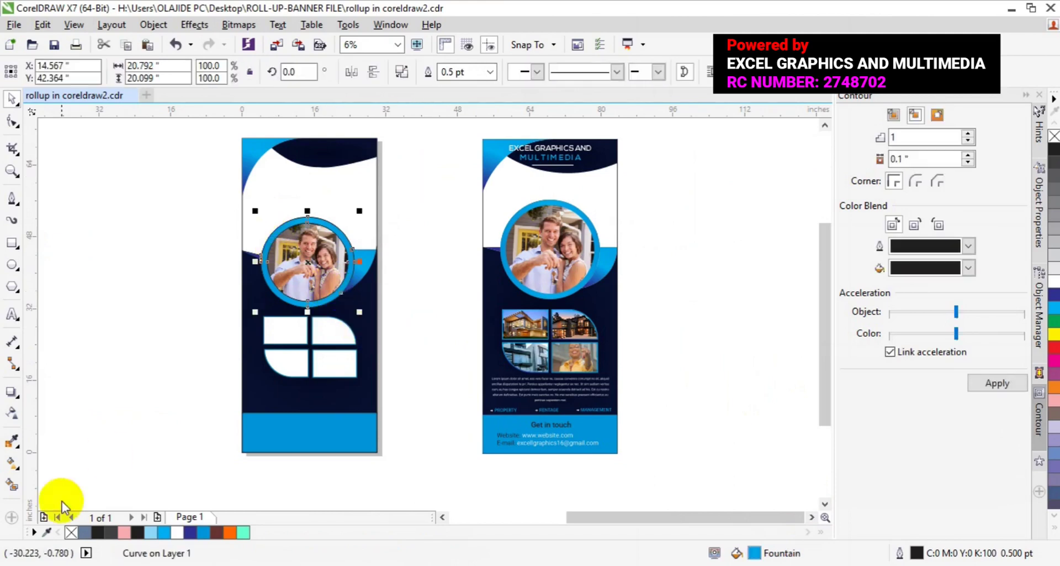
right_click(71, 533)
click(97, 426)
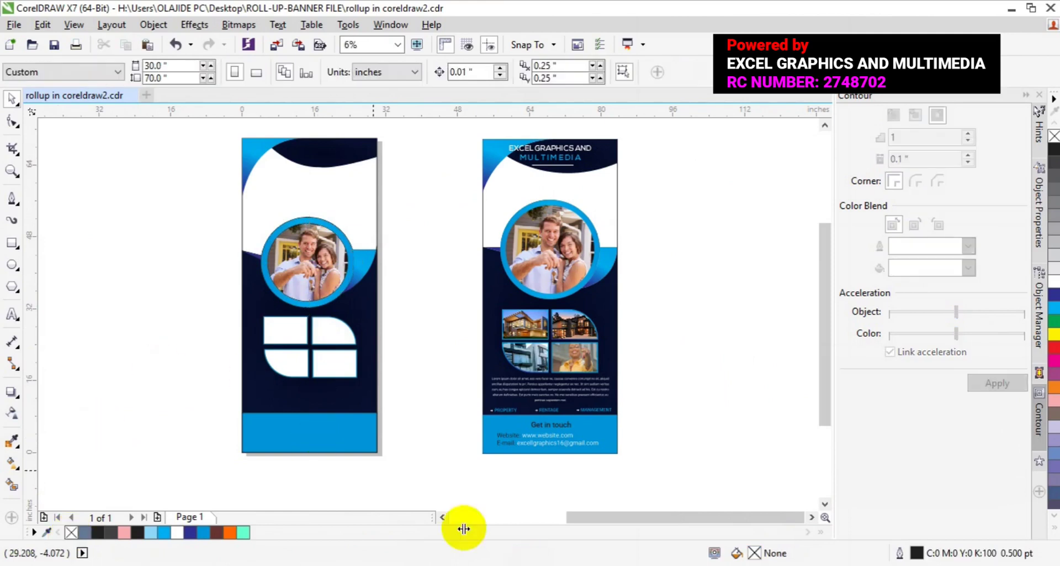
Step: Scale the dusk house photo to 17.806 × 10.016 in and PowerClip it into the grid's top-right pane
click(442, 518)
click(442, 517)
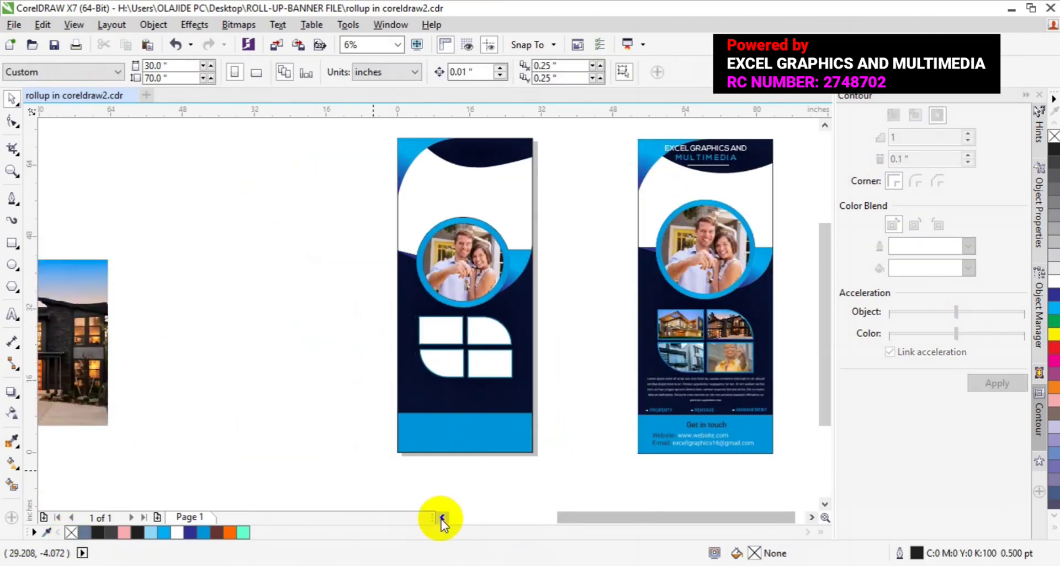
click(442, 517)
drag(82, 379, 293, 360)
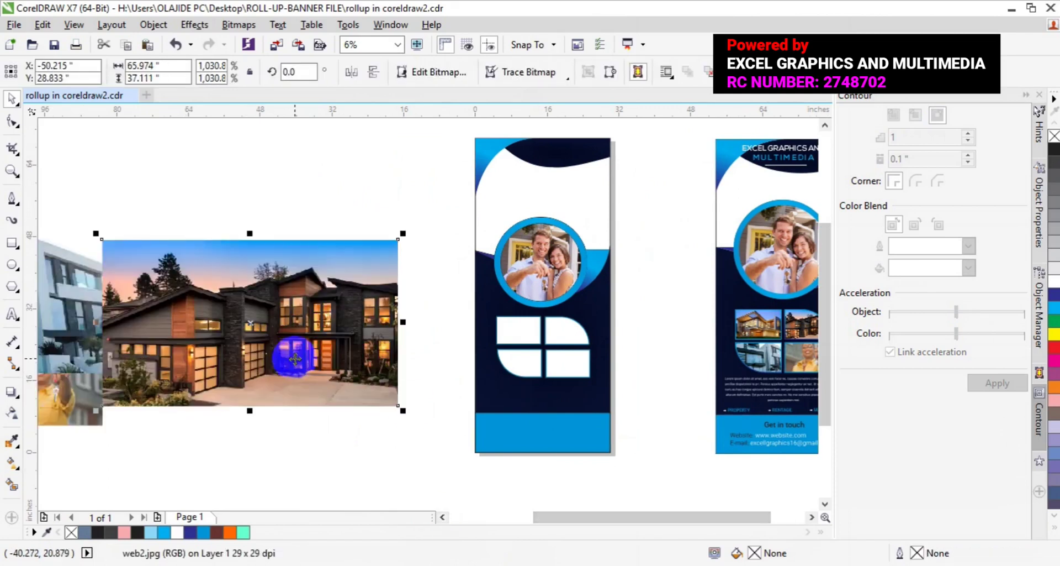
drag(406, 409, 296, 348)
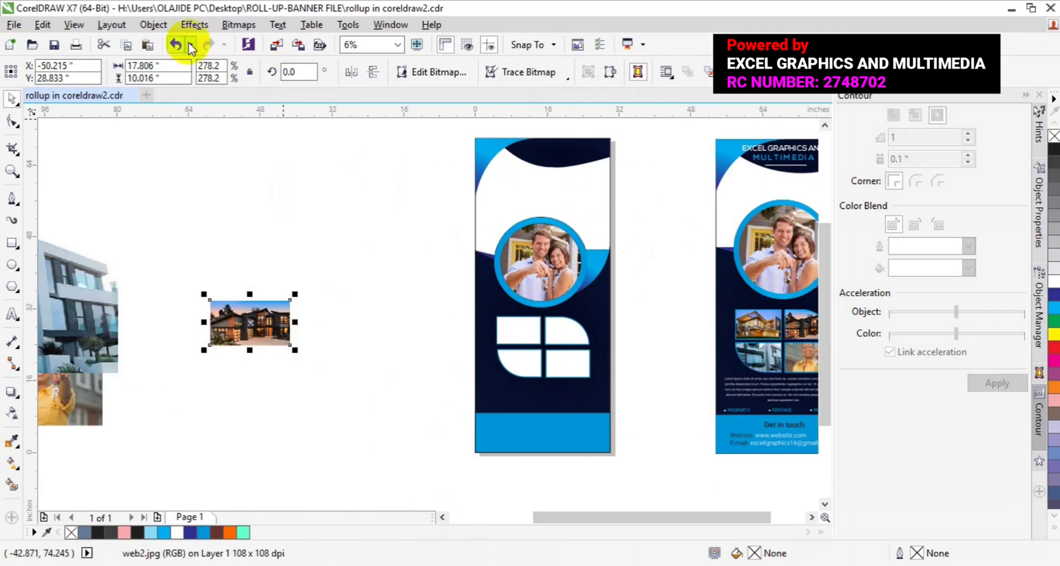
click(166, 25)
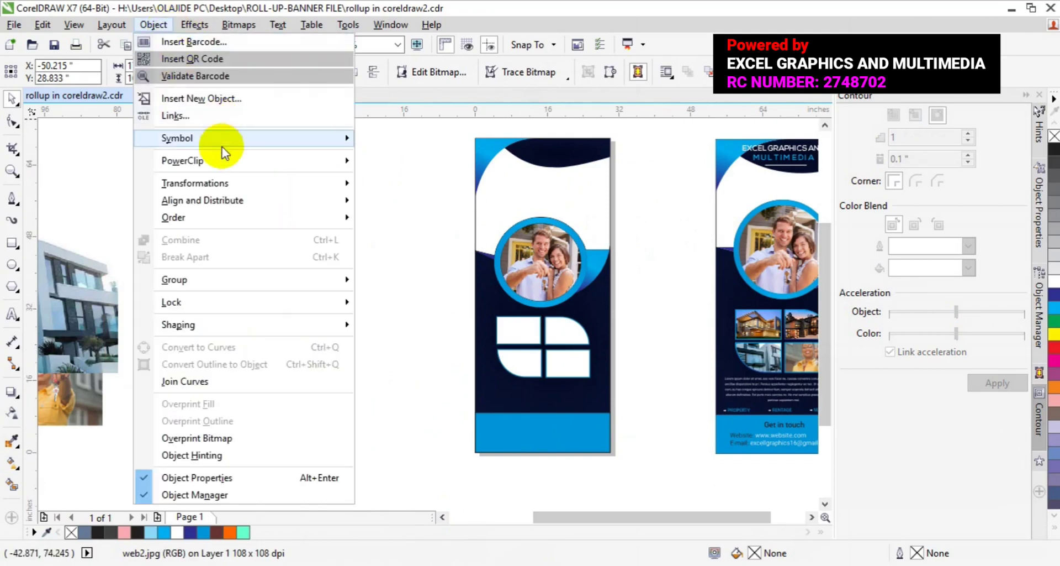
mouse_move(221, 156)
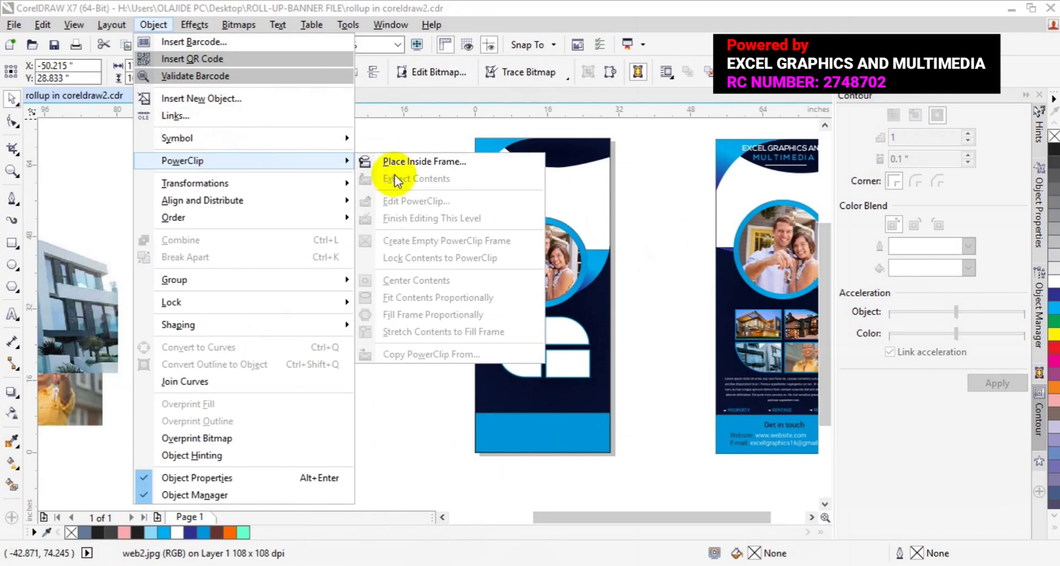
click(418, 162)
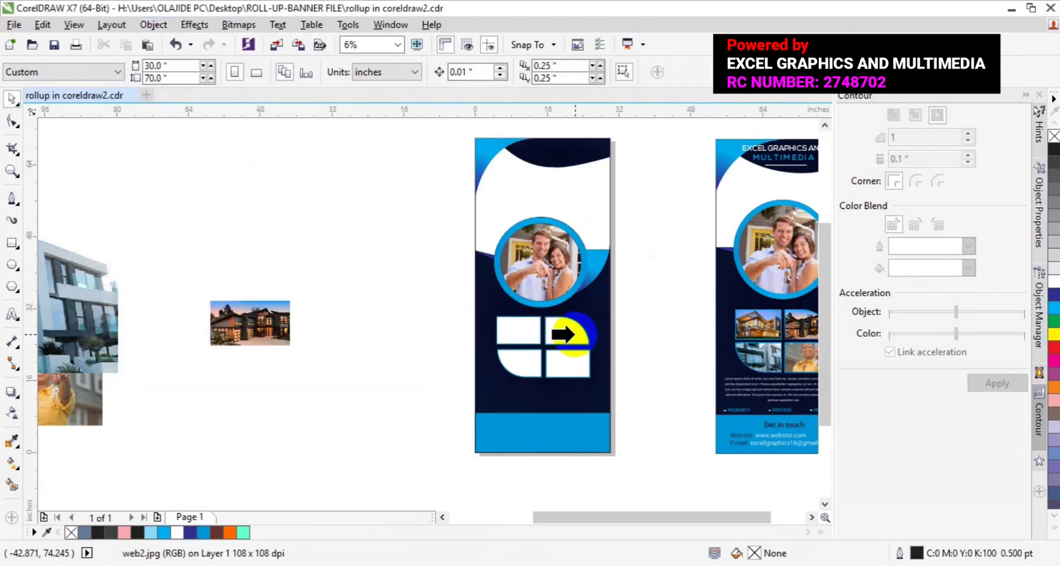
click(569, 333)
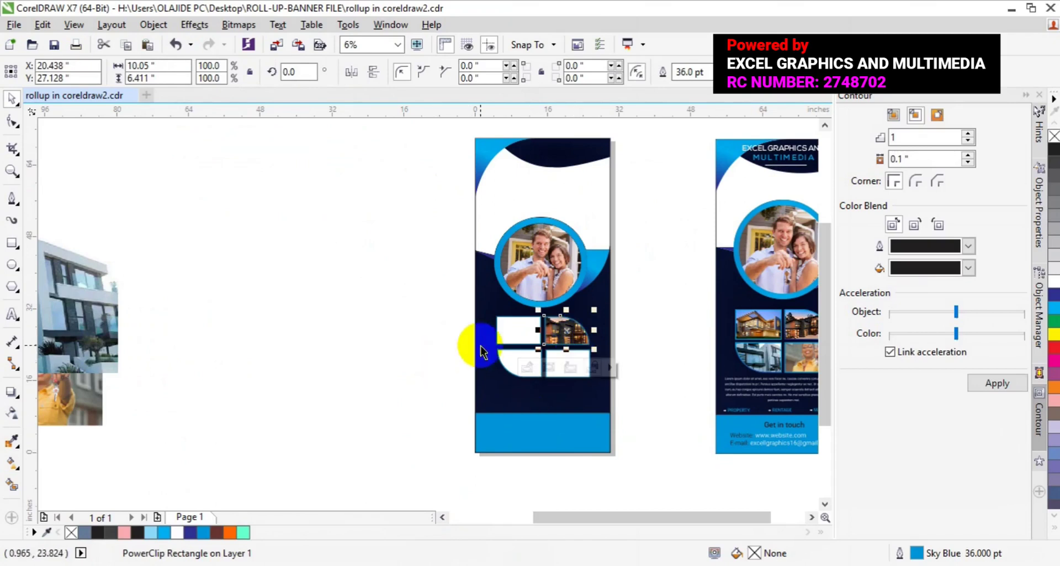
Step: Shrink the modern building photo and PowerClip it into the grid's lower-left pane
click(99, 347)
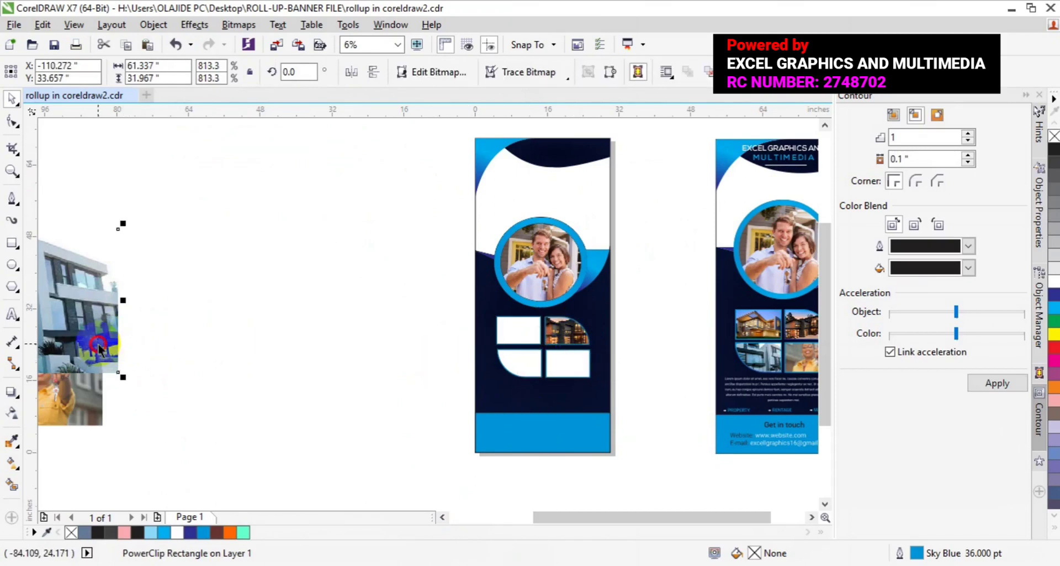
drag(98, 347, 298, 375)
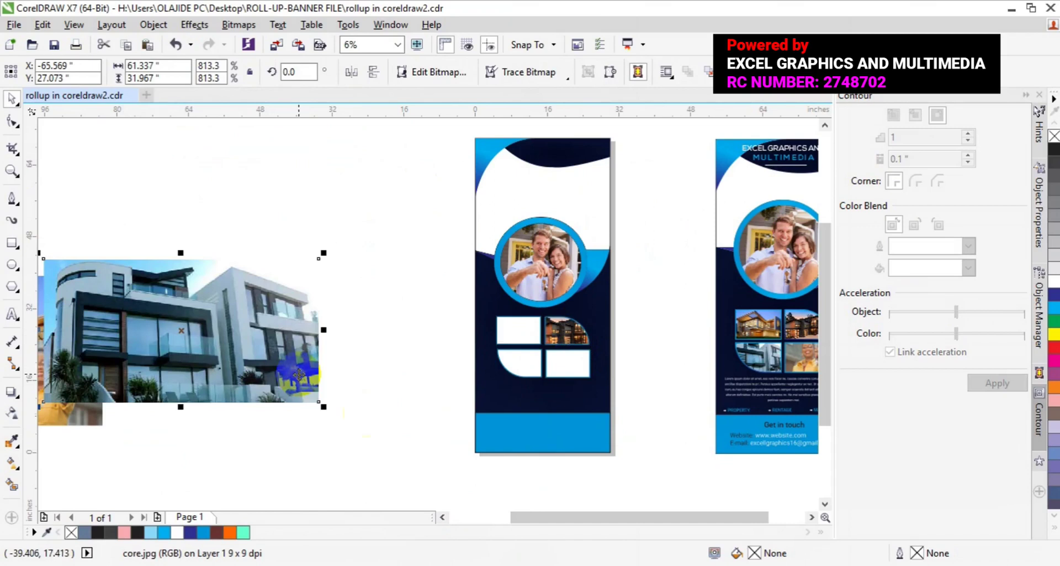
drag(324, 407, 221, 355)
click(154, 24)
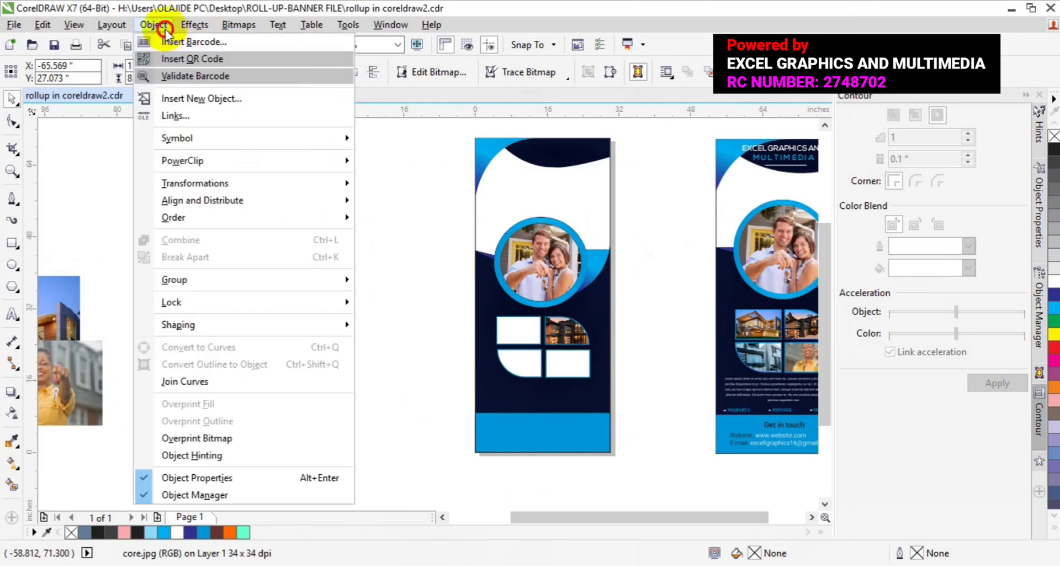
mouse_move(205, 161)
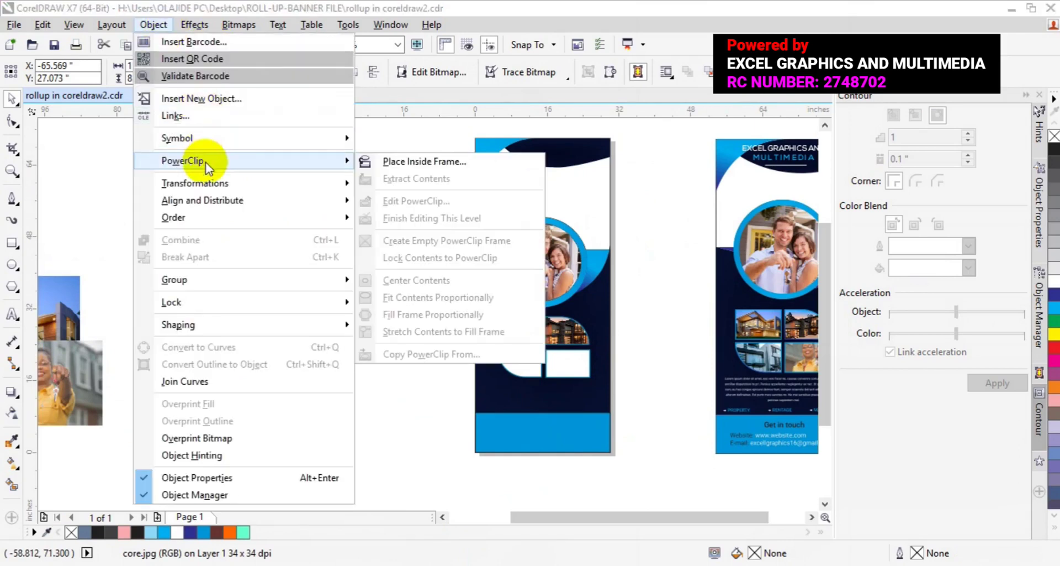
click(441, 162)
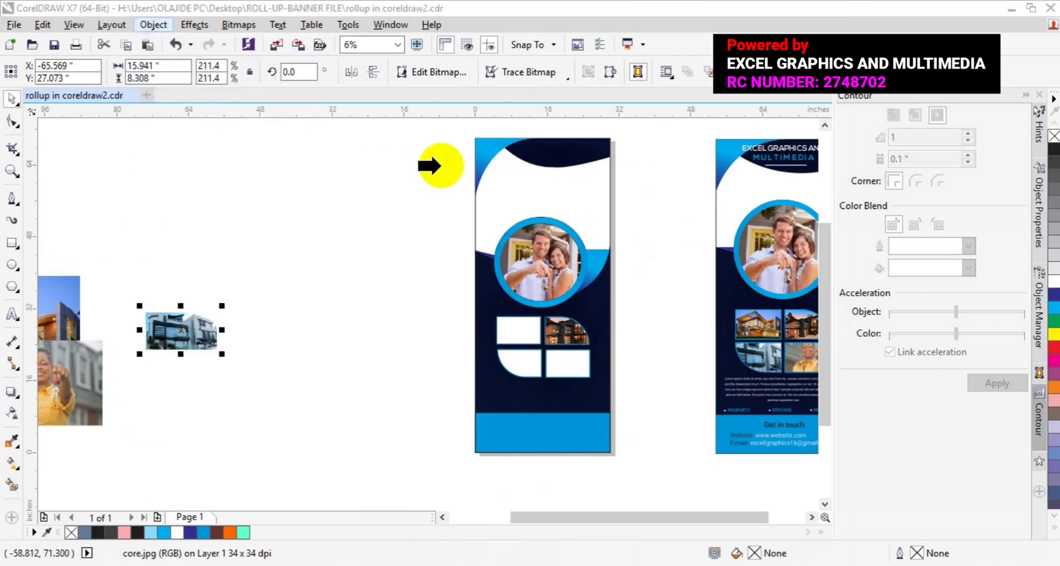
click(522, 373)
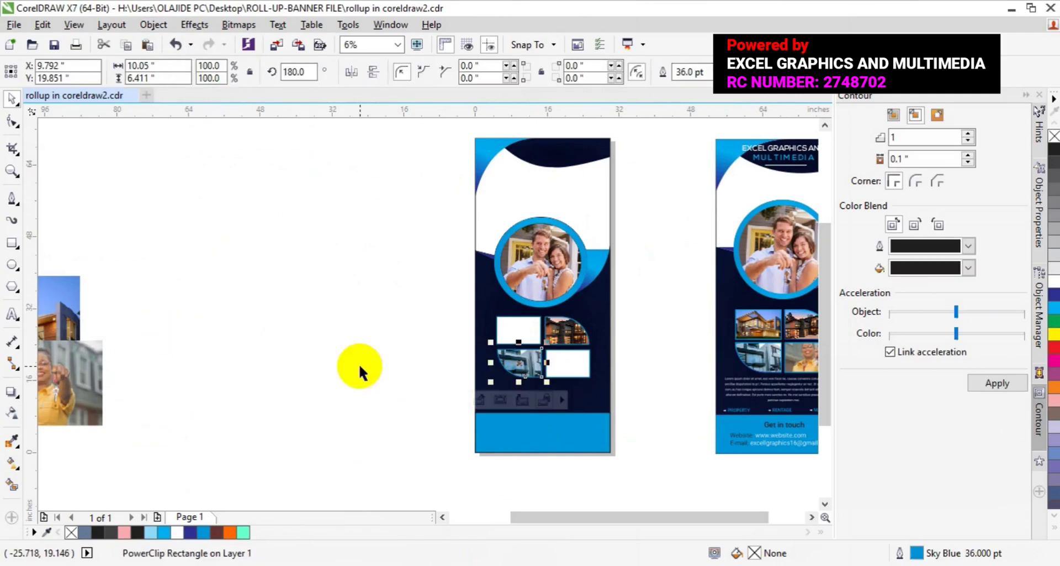
Step: Shift the building photo within its lower-left frame and finish editing the PowerClip
click(481, 401)
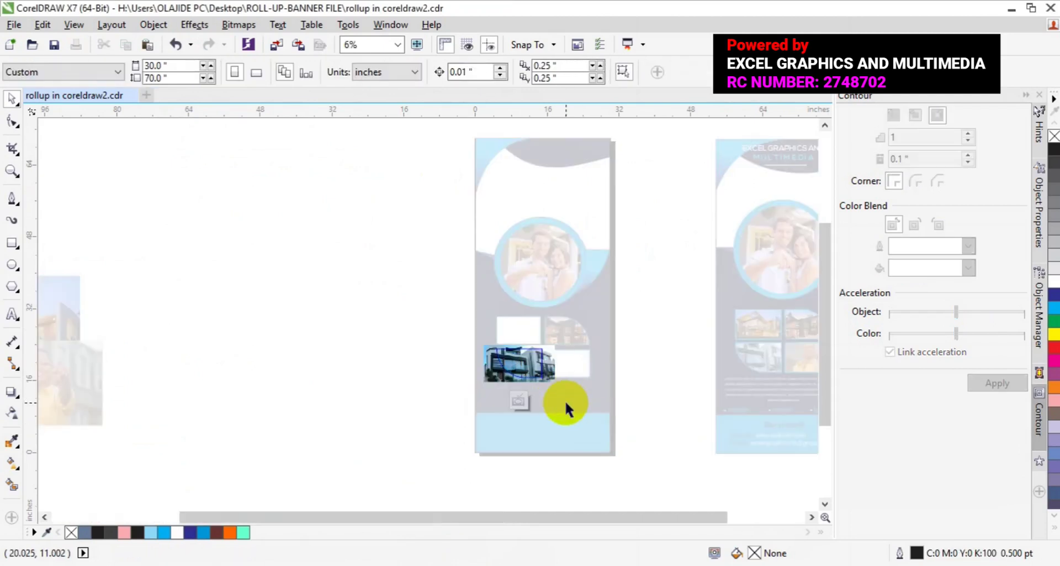
click(547, 380)
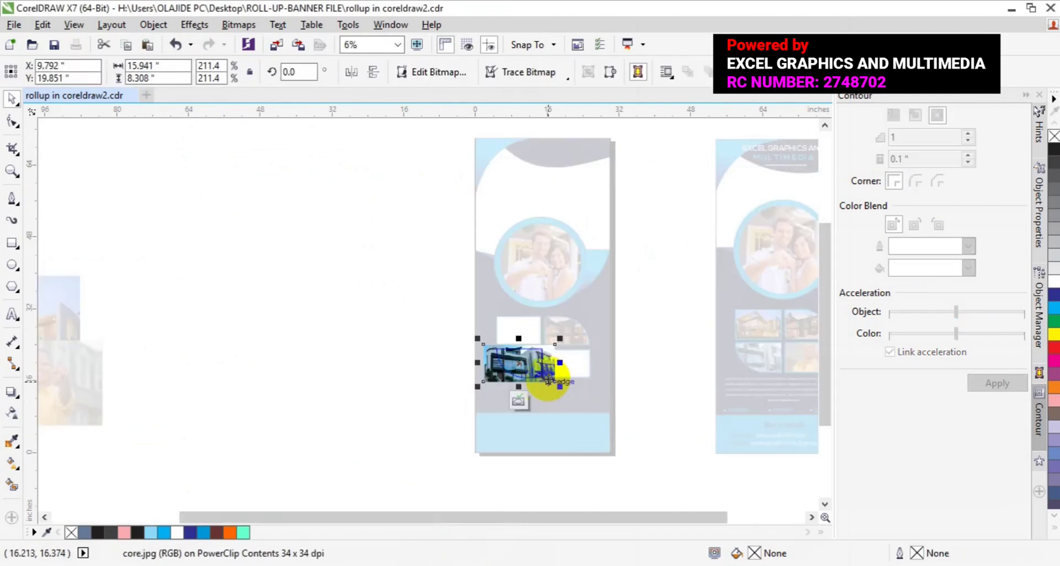
drag(547, 380, 548, 380)
click(521, 401)
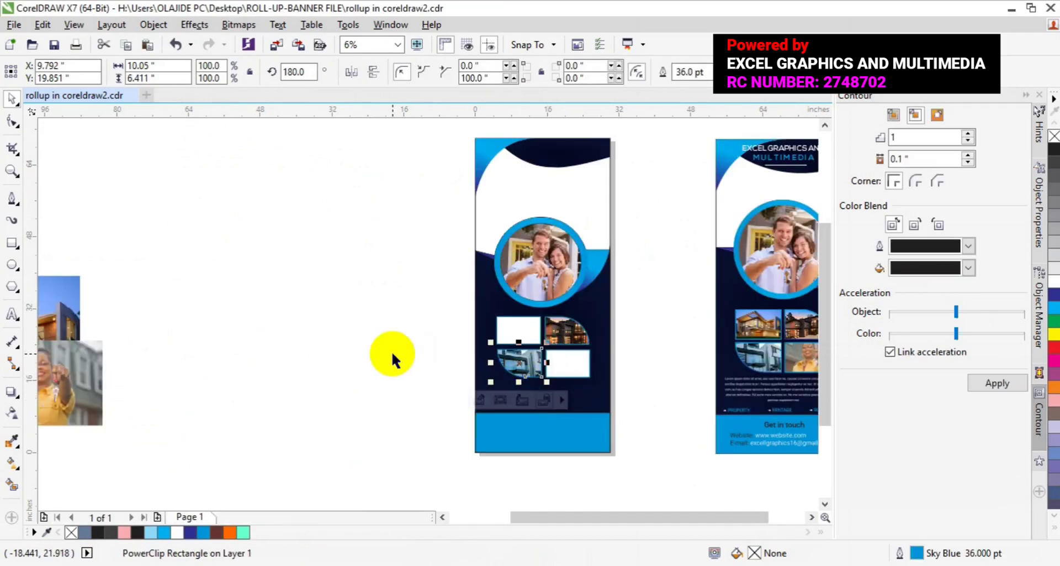
click(75, 323)
Step: Shrink the house photo to about a third and PowerClip it into the upper-left grid frame
drag(75, 323, 326, 288)
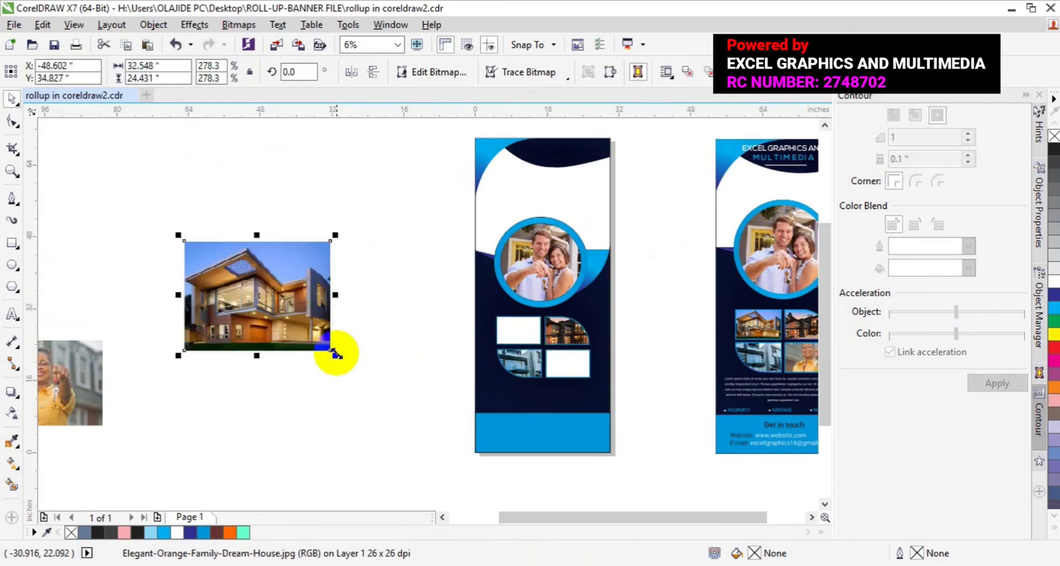
drag(335, 353, 290, 320)
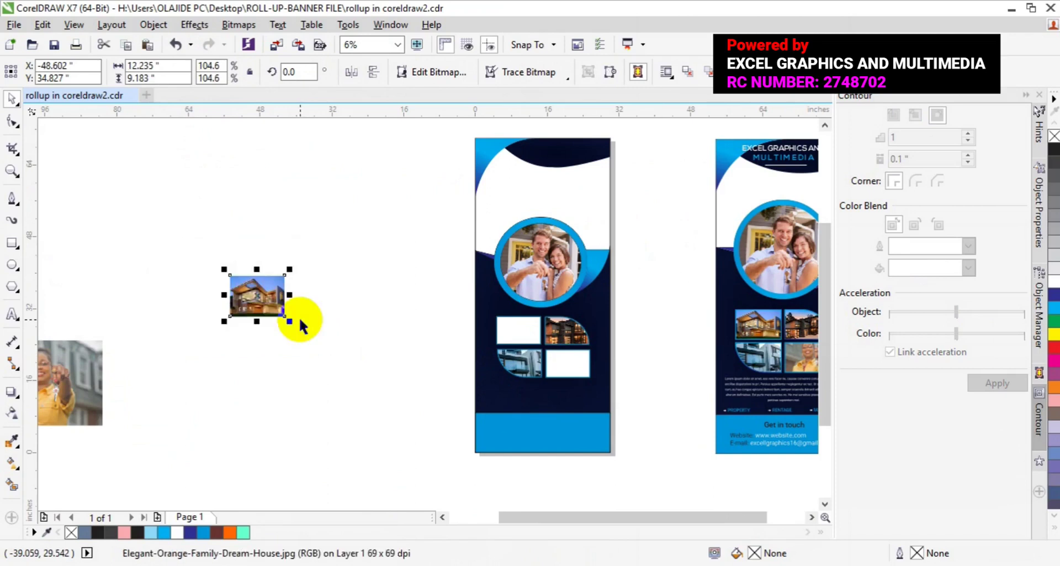
click(153, 24)
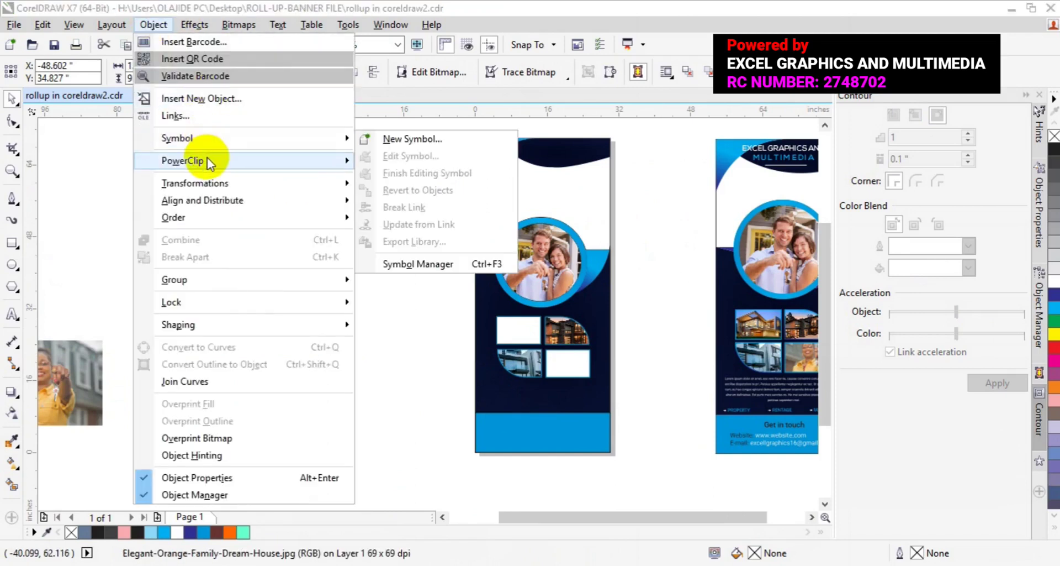
mouse_move(209, 161)
click(436, 163)
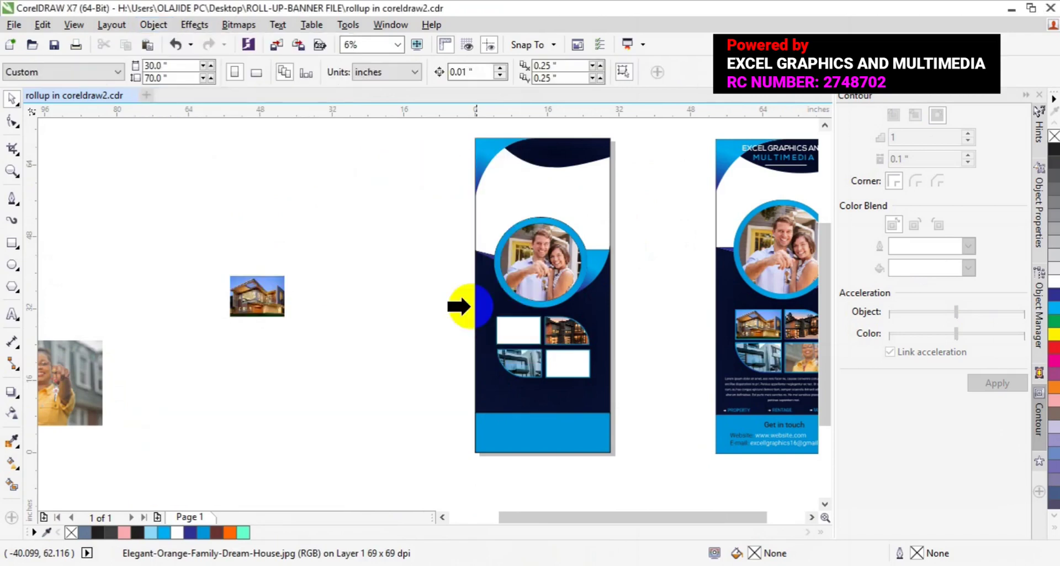
click(513, 327)
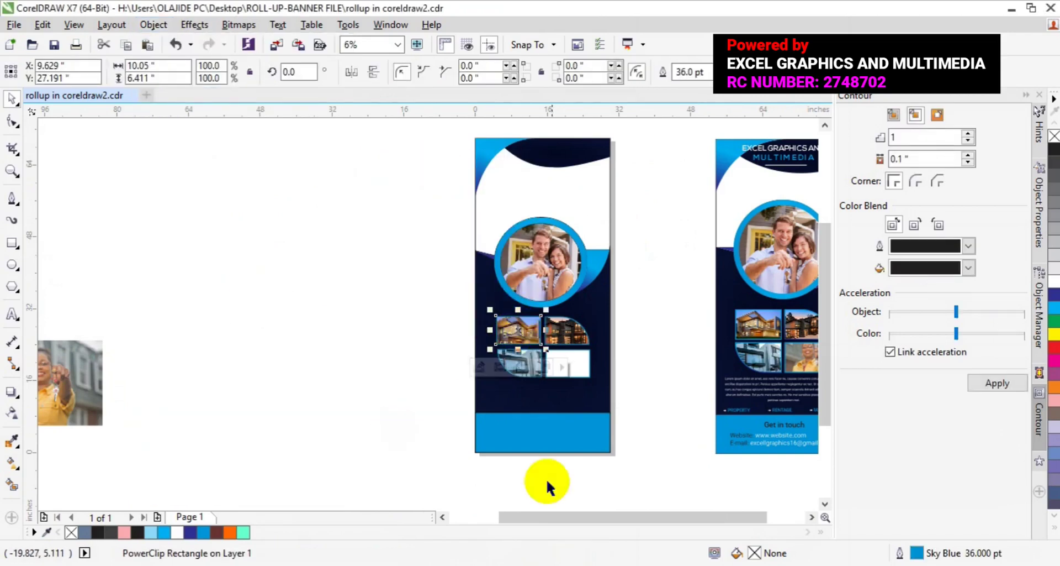
Step: Move the woman-with-keys photo to the banner and PowerClip it into the lower-right grid frame
click(73, 420)
mouse_move(72, 414)
mouse_down()
mouse_move(234, 396)
mouse_move(301, 401)
mouse_up()
mouse_move(342, 422)
mouse_down()
mouse_move(363, 428)
mouse_move(348, 413)
mouse_up()
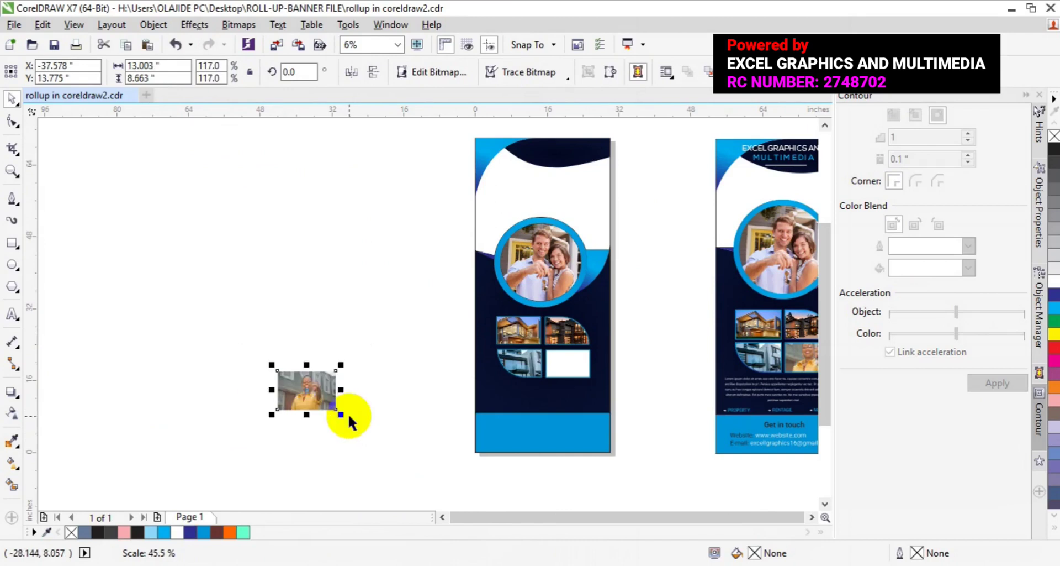
click(165, 25)
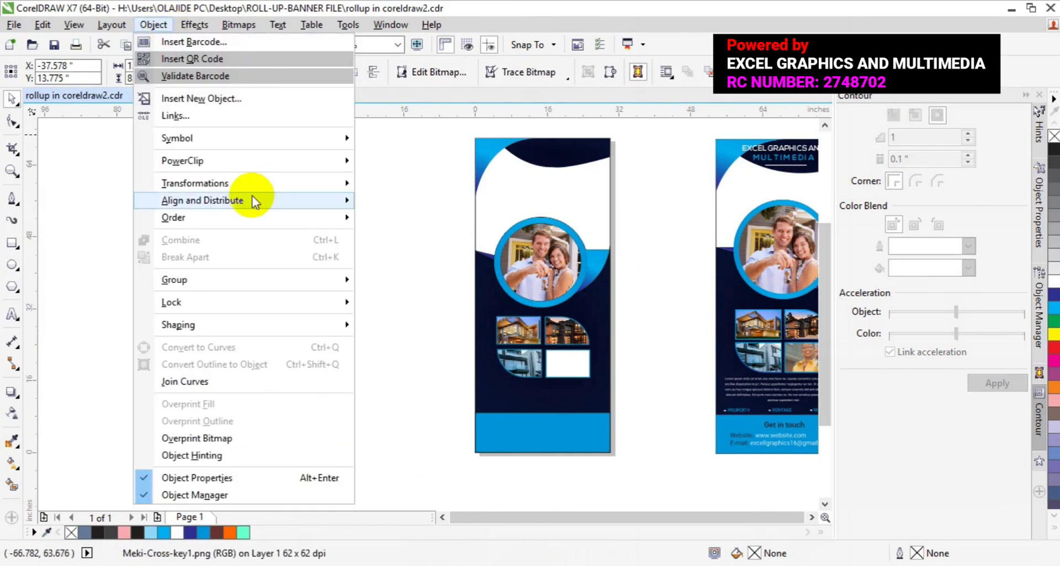
mouse_move(270, 170)
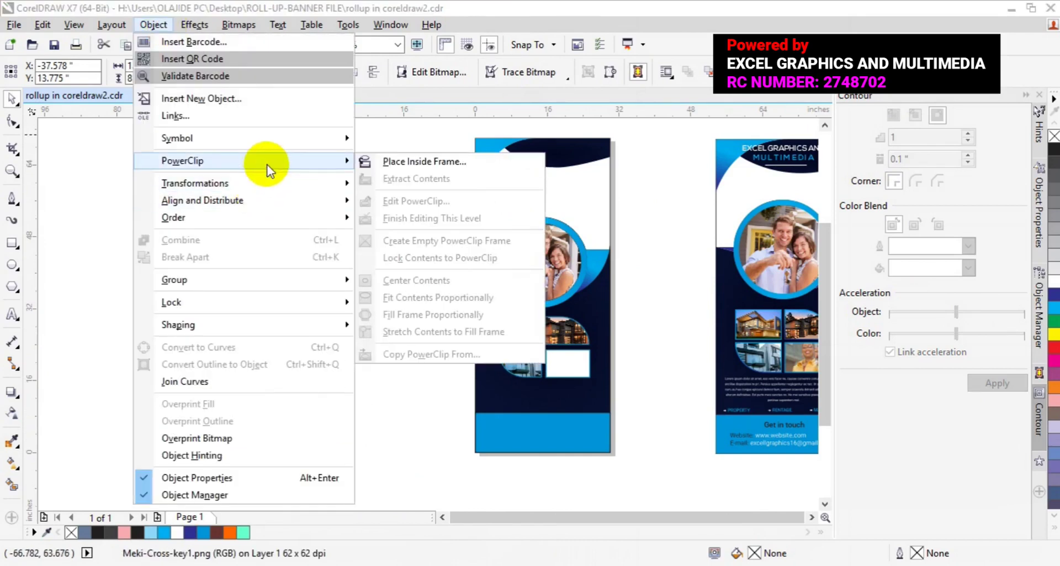
click(423, 161)
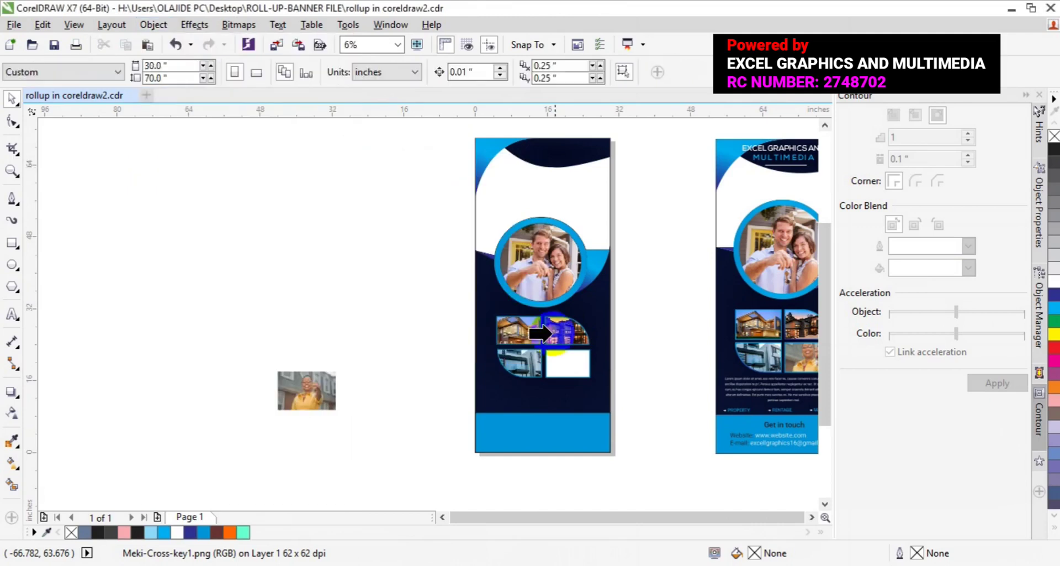
click(558, 370)
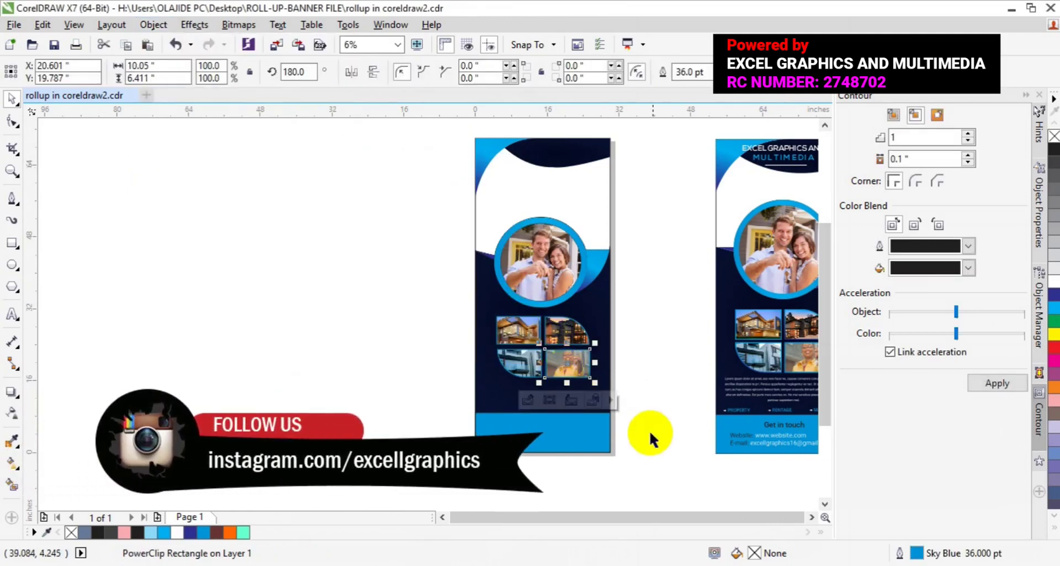
click(811, 517)
click(812, 517)
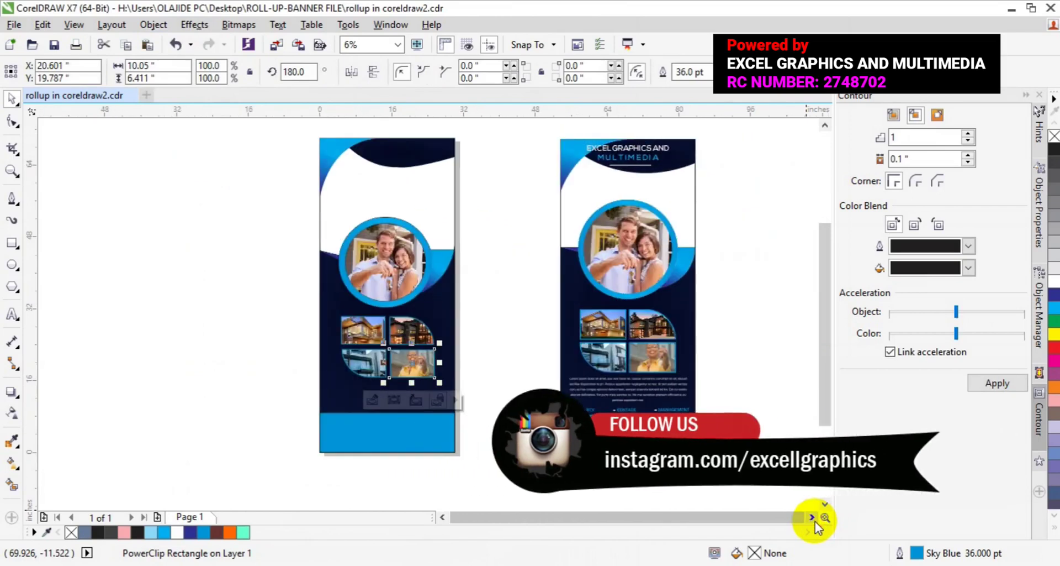
click(503, 435)
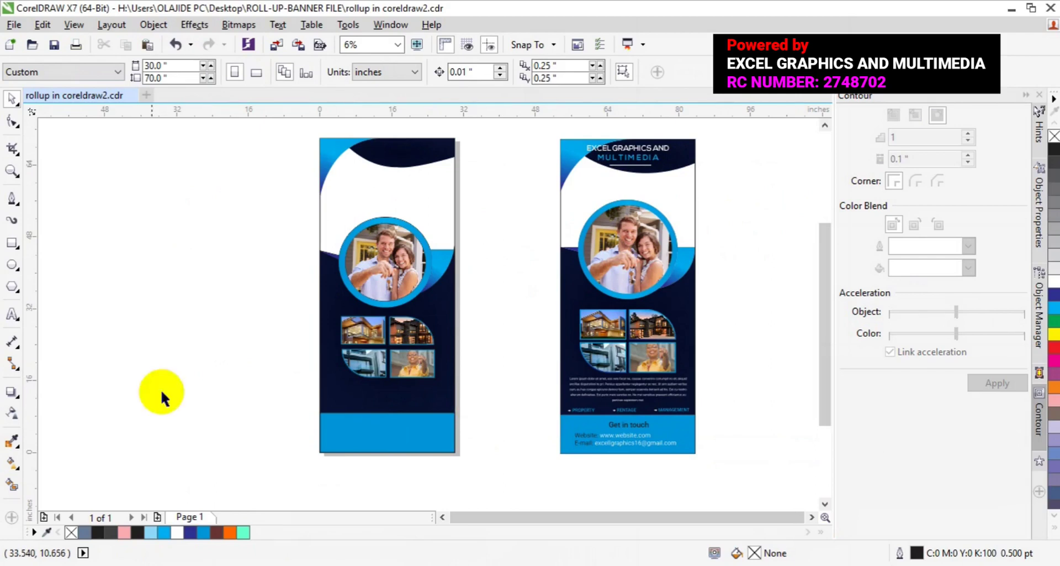
Step: Zoom the reference banner to 12% and scroll down to its photo grid, body text and footer
click(13, 319)
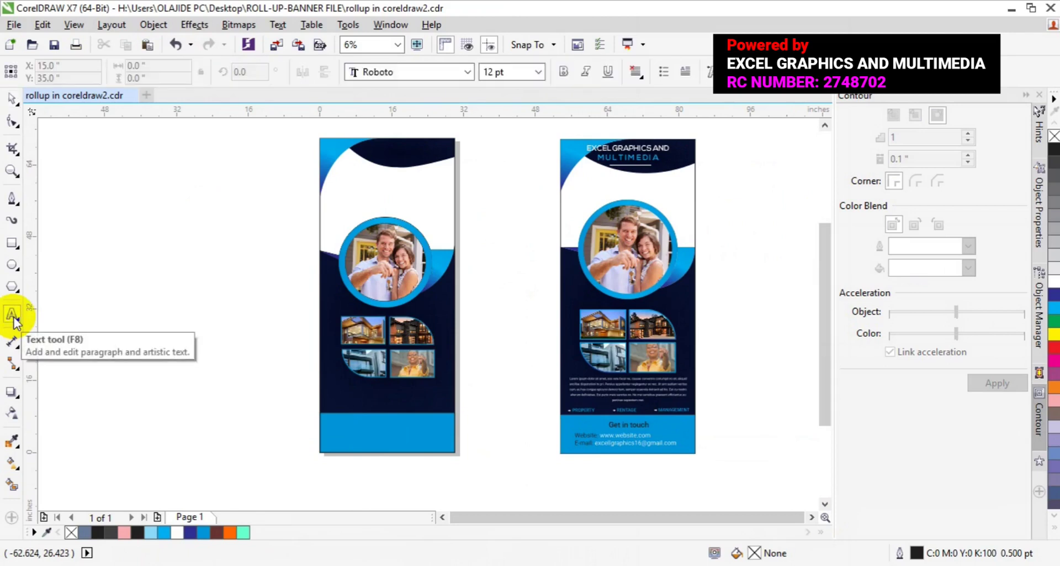
click(12, 169)
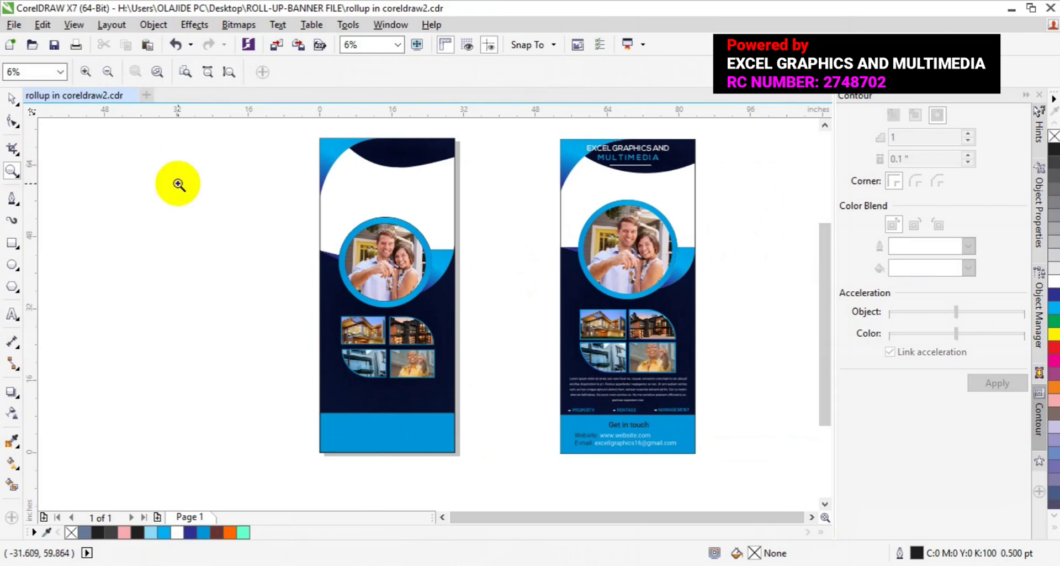
click(595, 286)
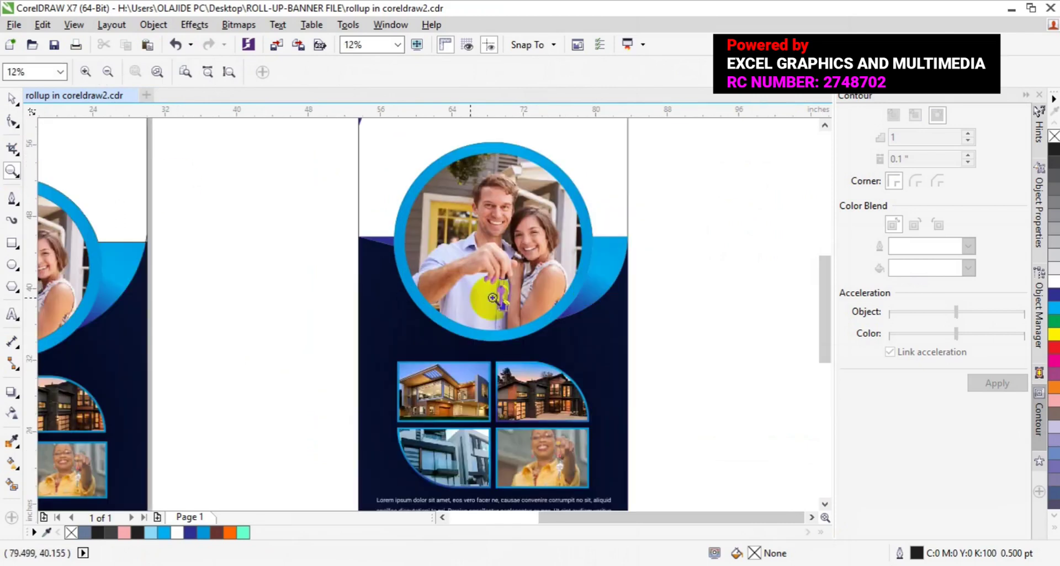
click(10, 100)
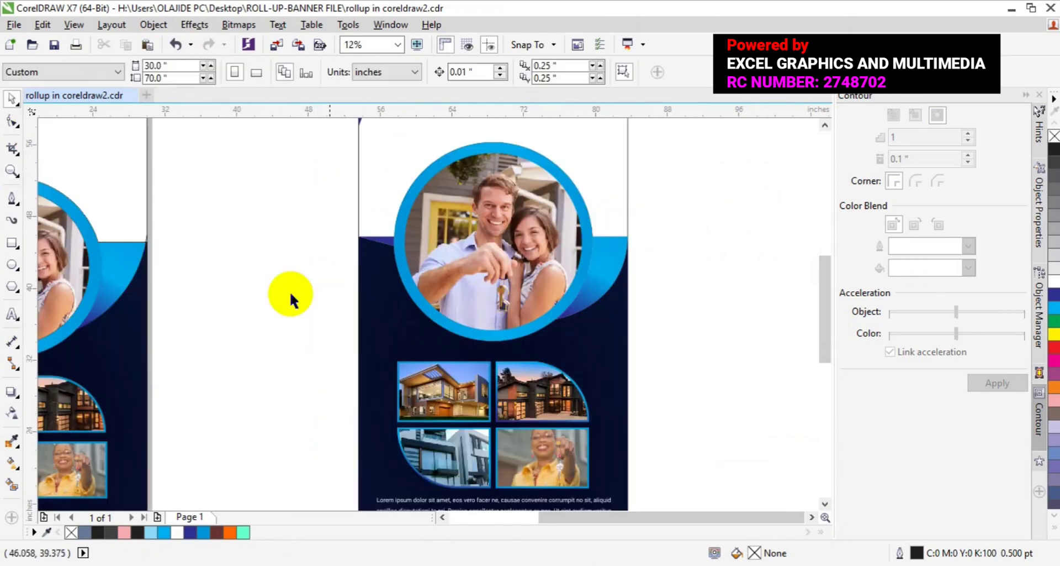
click(826, 503)
click(826, 504)
click(825, 504)
click(825, 503)
click(826, 503)
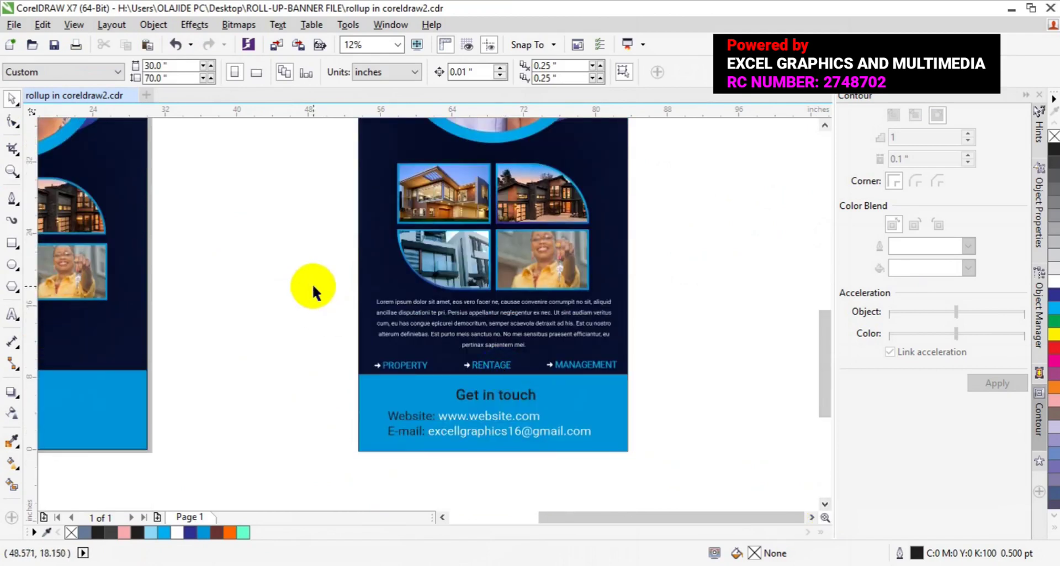
Step: Group the reference banner's 13 lower objects and drag them below the new banner's photo grid, nudging into place
drag(313, 286, 642, 450)
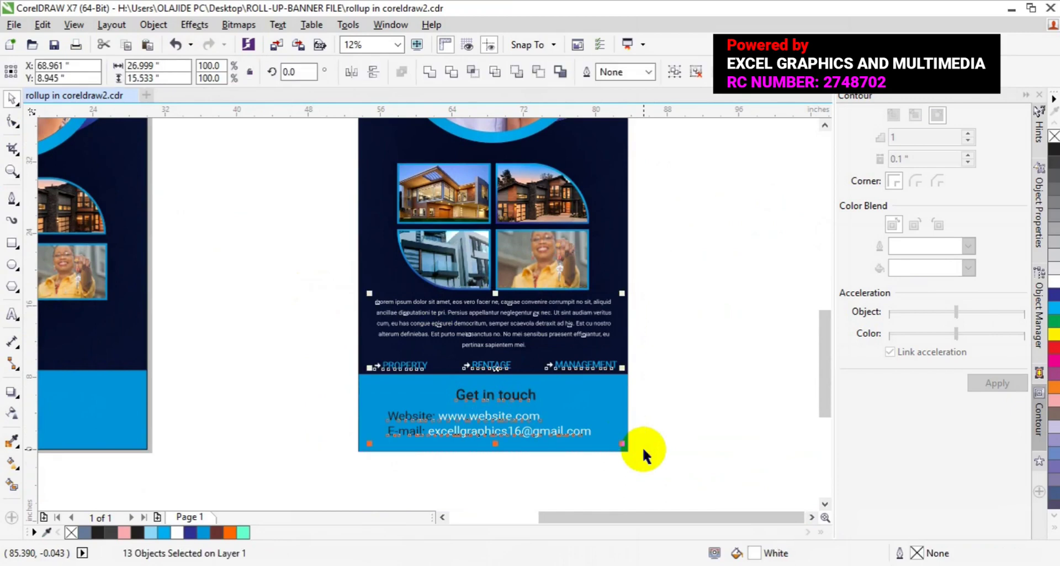
click(680, 74)
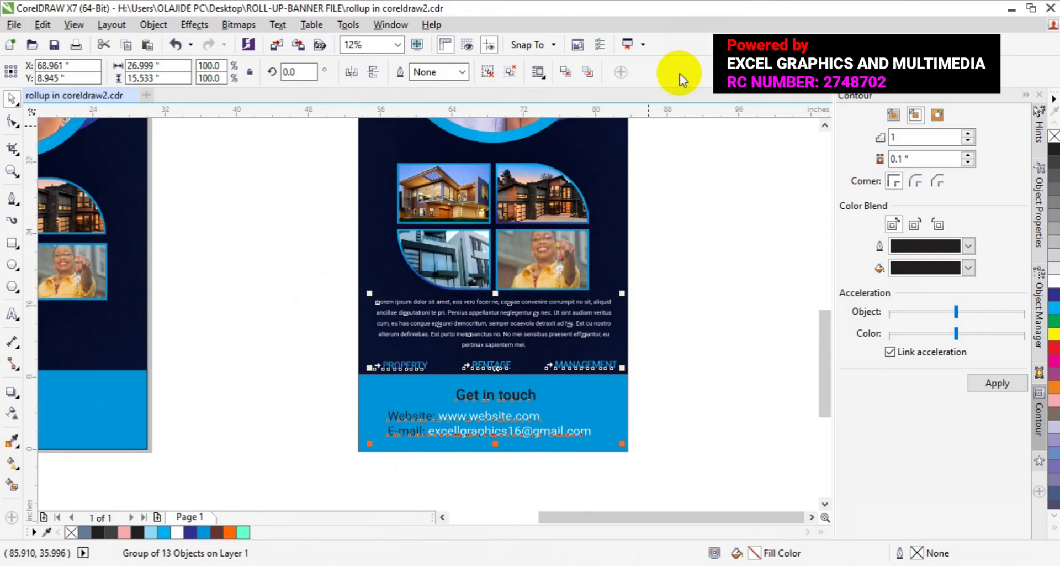
click(442, 521)
drag(780, 355, 297, 375)
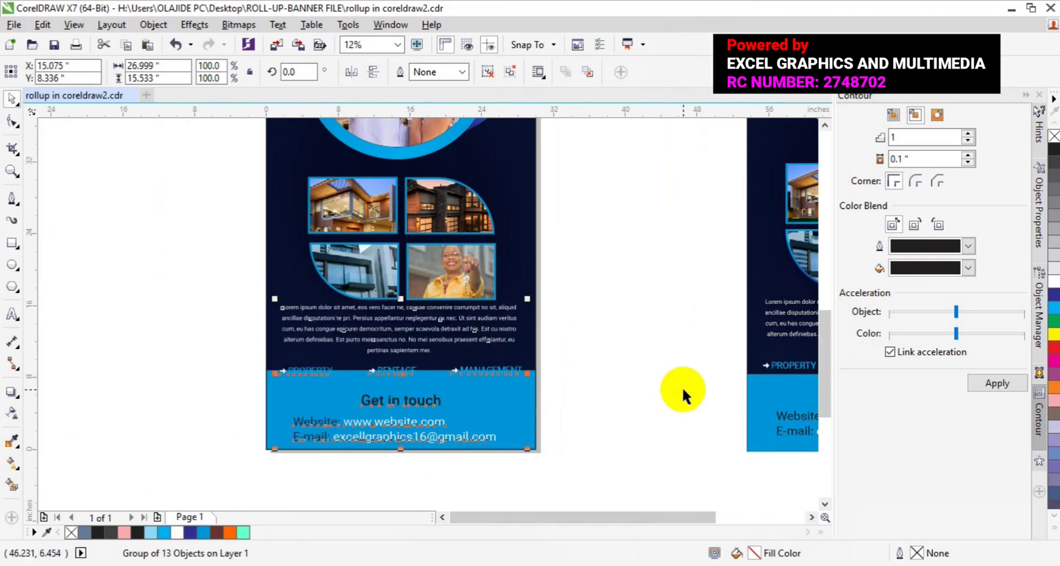
key(Up)
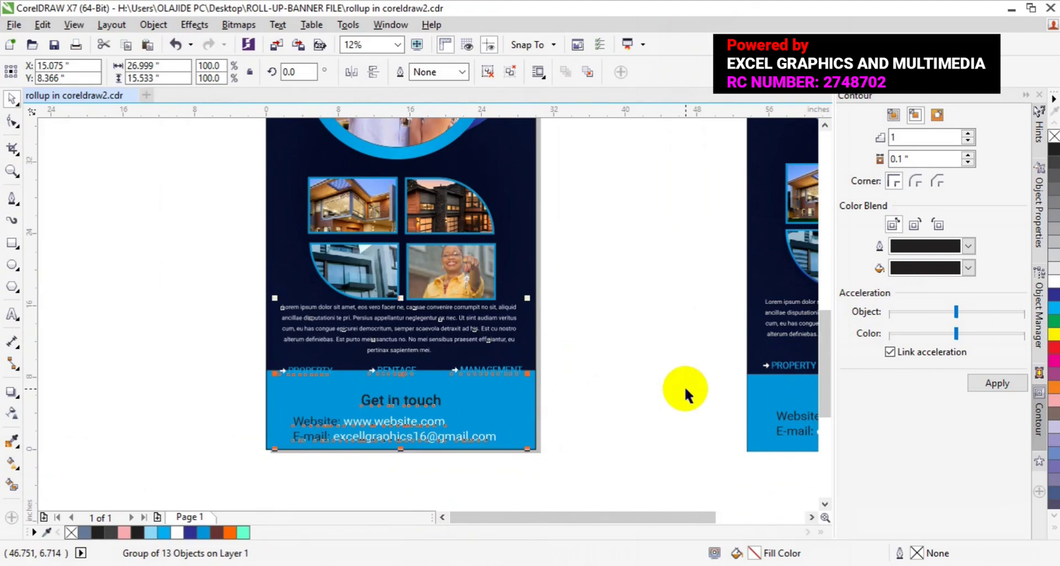
key(Down)
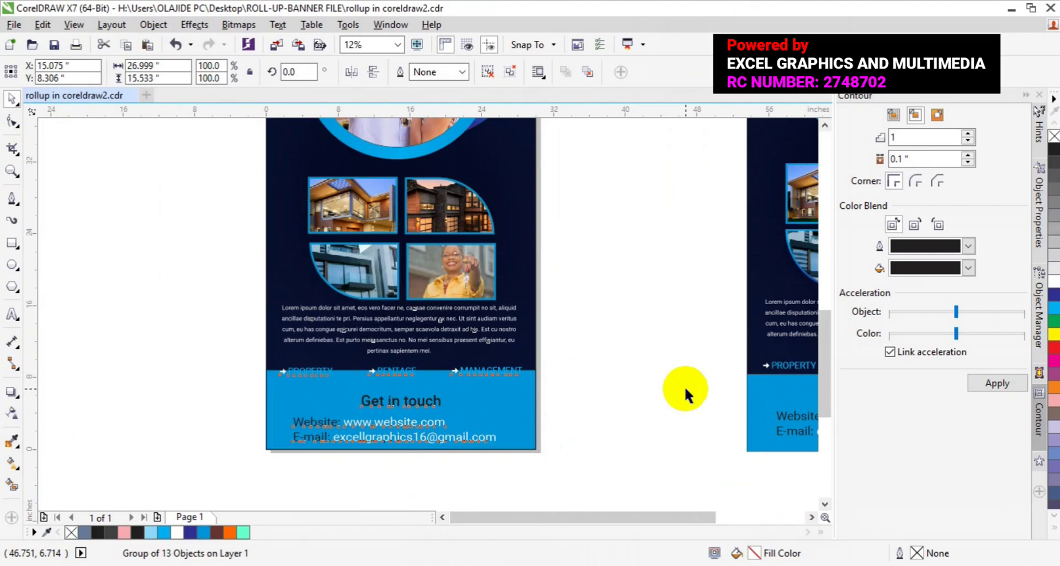
key(Down)
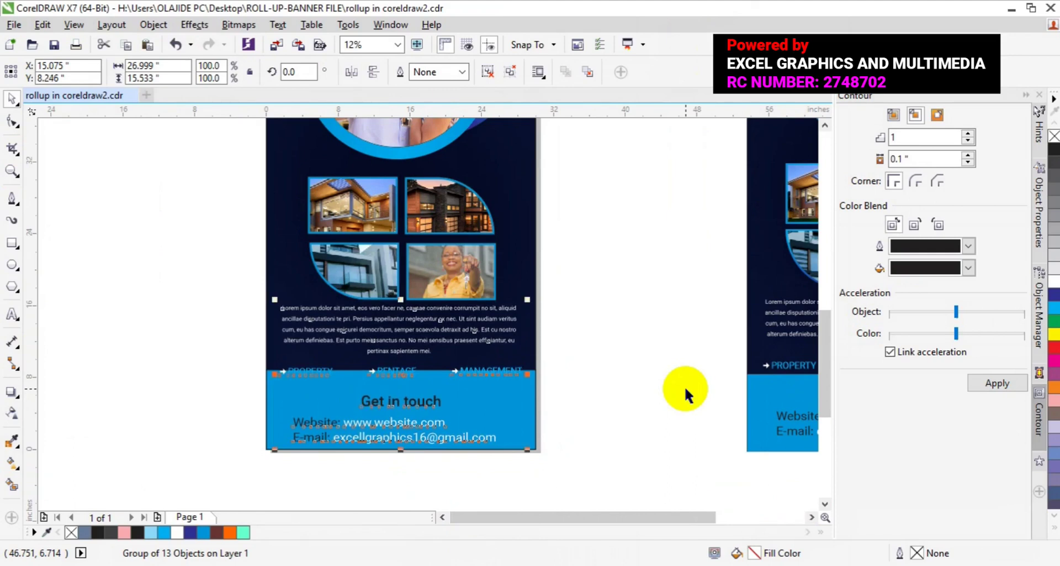
click(670, 421)
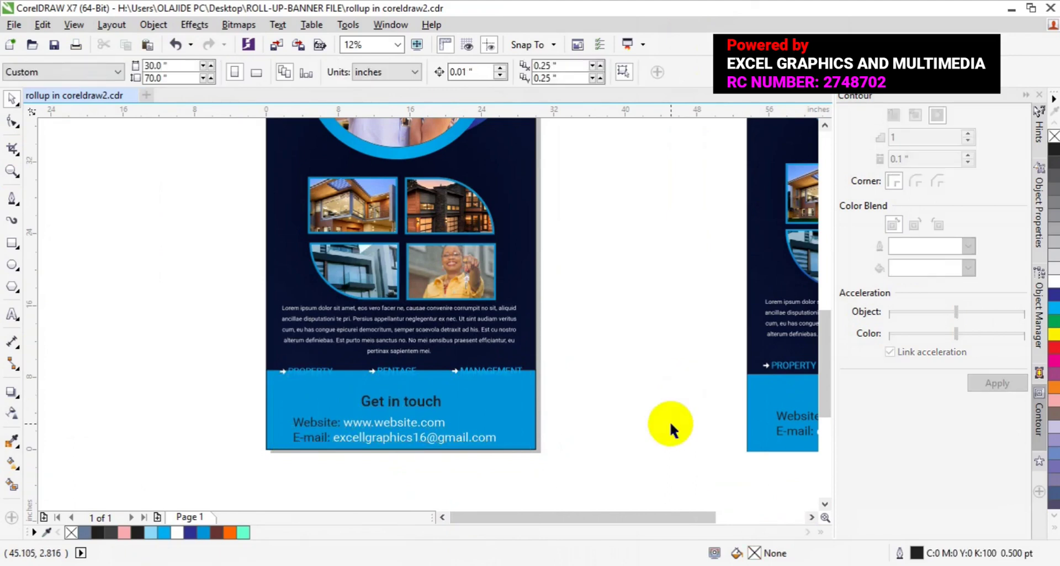
Step: Adjust the blue footer's top edge, undoing a trial downward stretch of the navy background
click(508, 395)
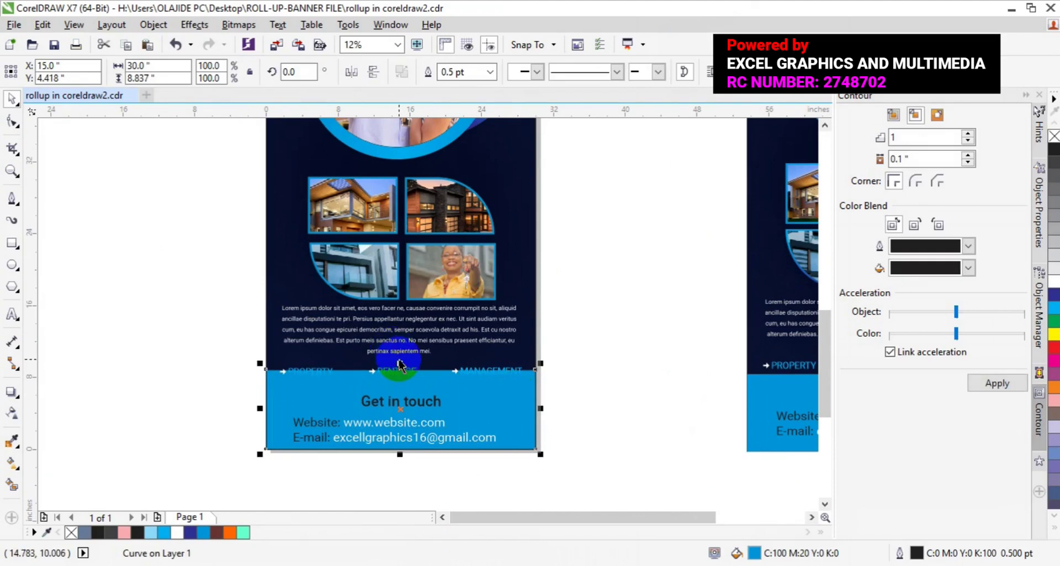
drag(400, 361, 400, 379)
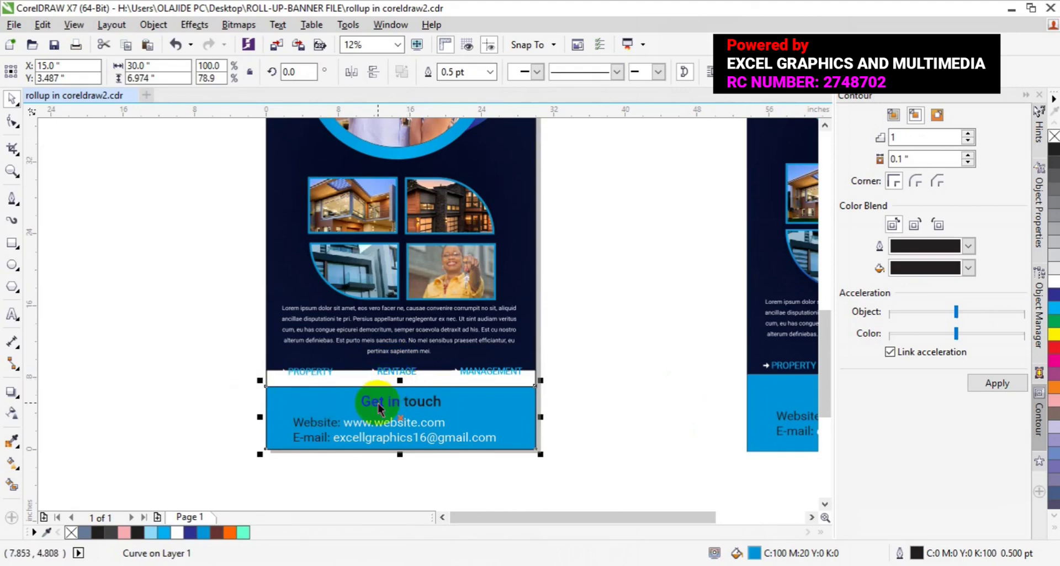
drag(400, 380, 400, 379)
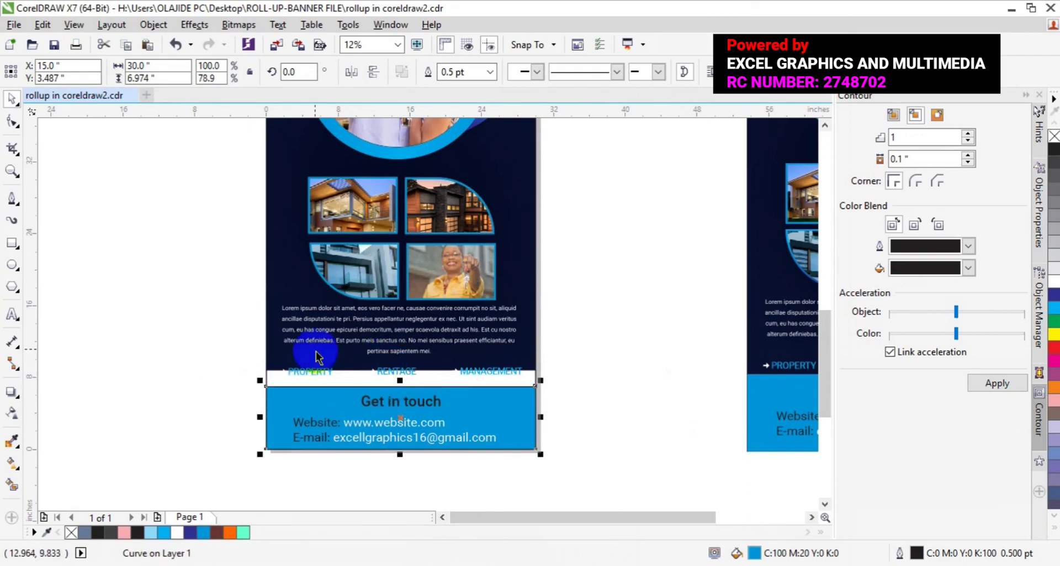
click(298, 353)
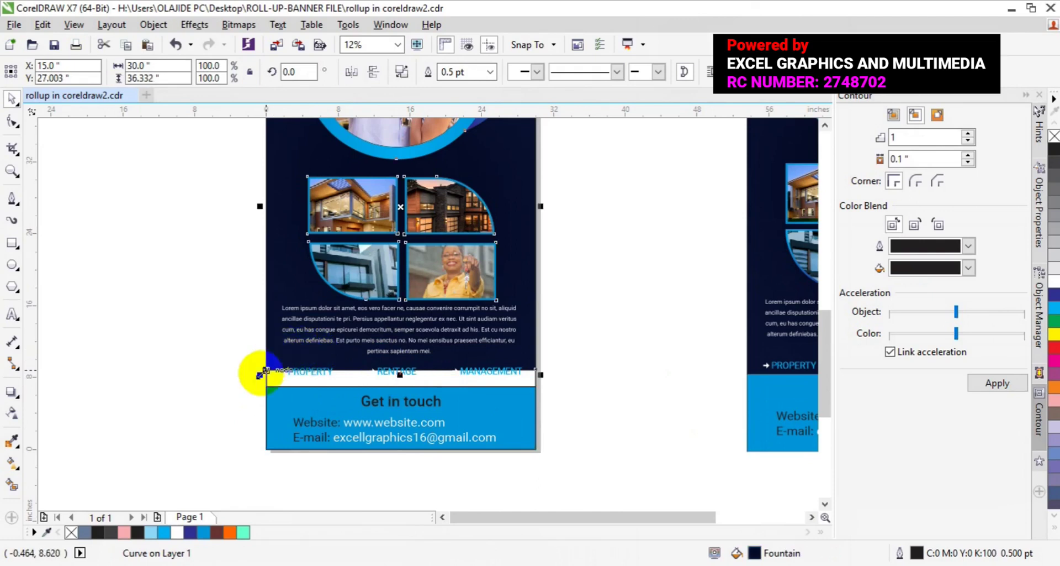
drag(400, 374, 401, 388)
key(ctrl+z)
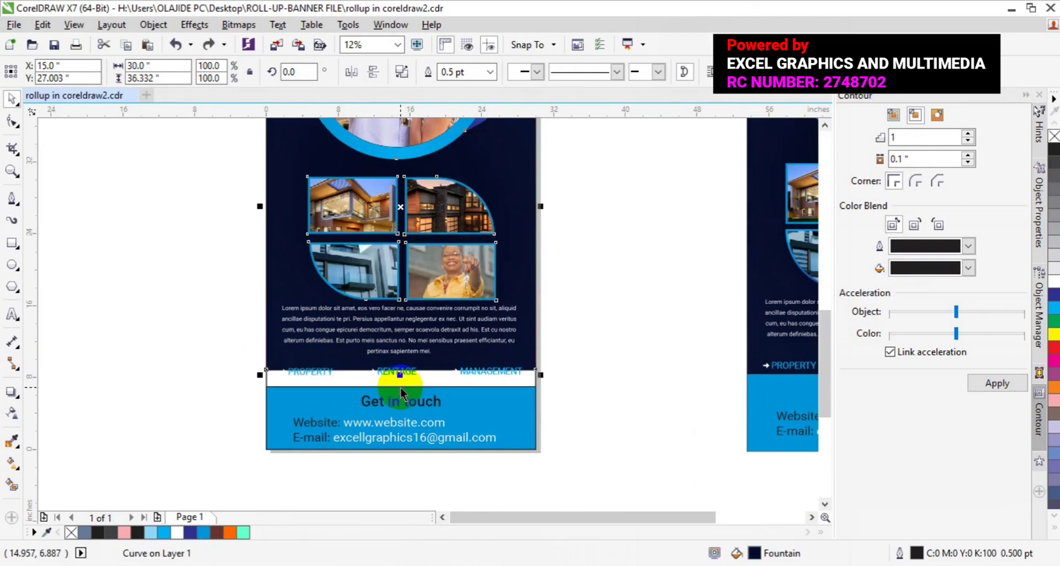
click(577, 369)
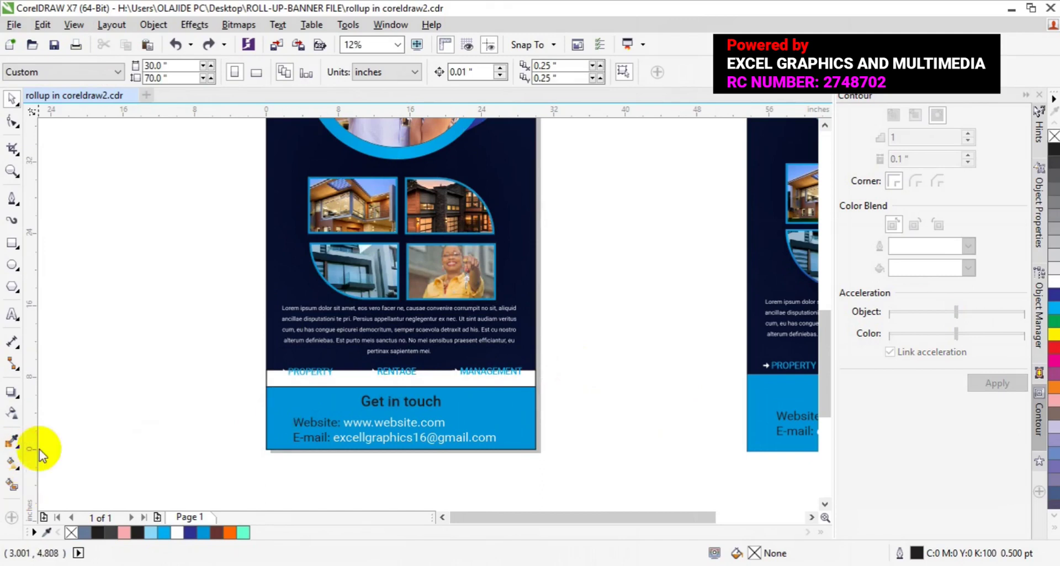
Step: Draw a black-filled rectangle across the PROPERTY, RENTAGE and MANAGEMENT link row
click(12, 242)
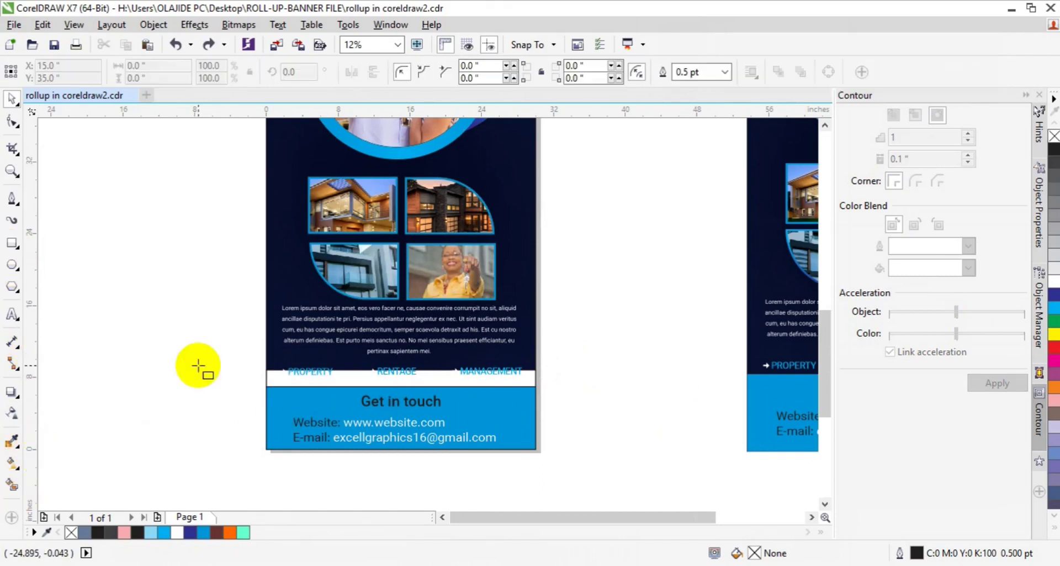
drag(266, 370, 537, 385)
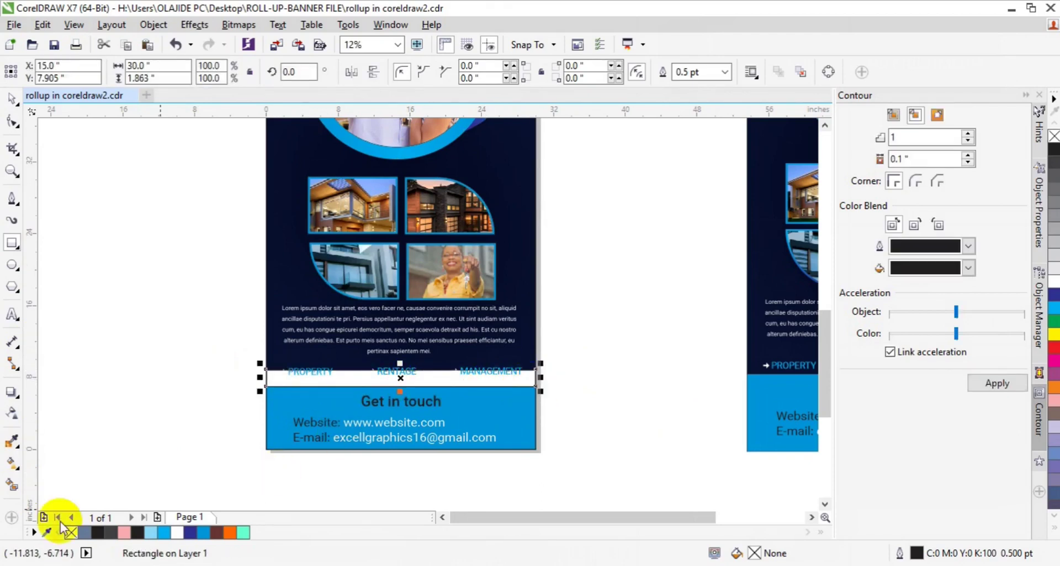
click(98, 532)
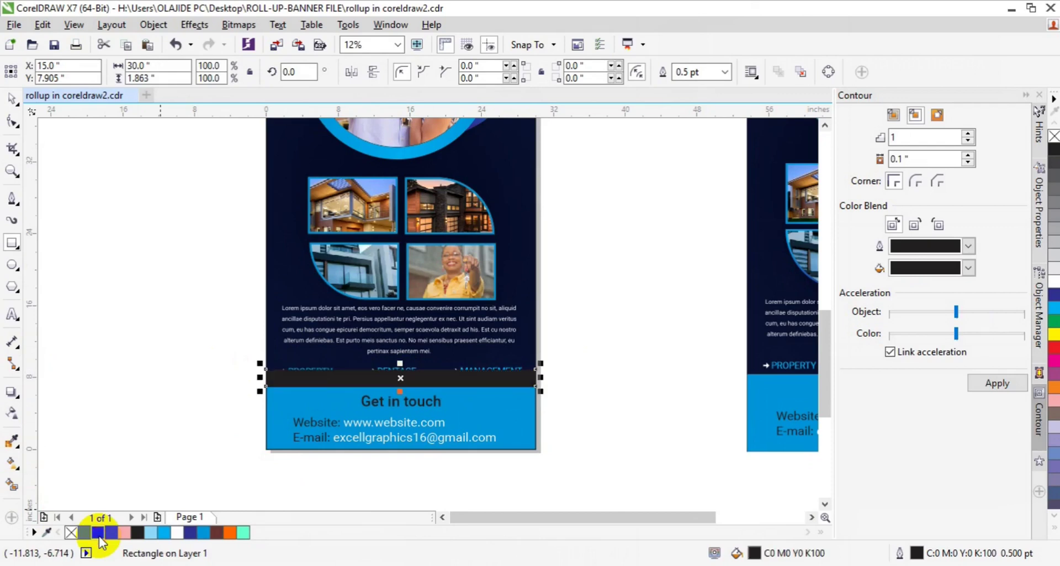
Step: Send the black strip to the back of the layer so the link labels show on top
click(12, 99)
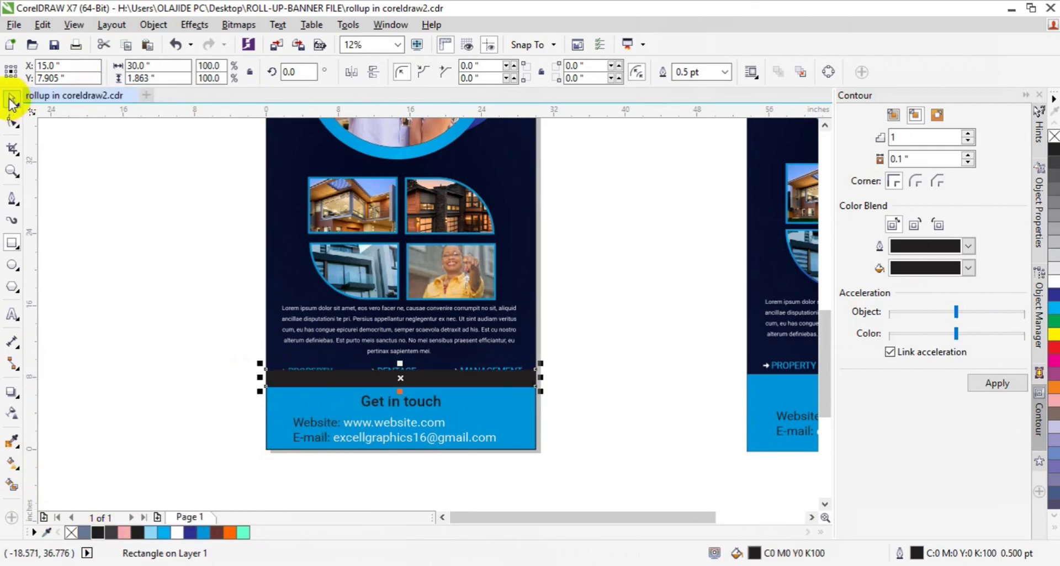
drag(400, 376, 397, 380)
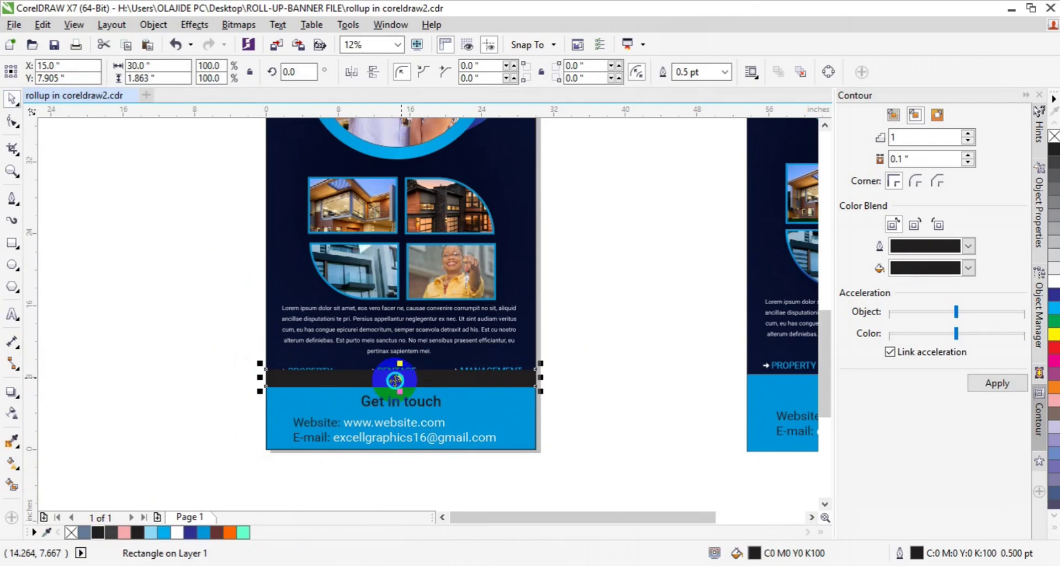
right_click(396, 380)
mouse_move(500, 391)
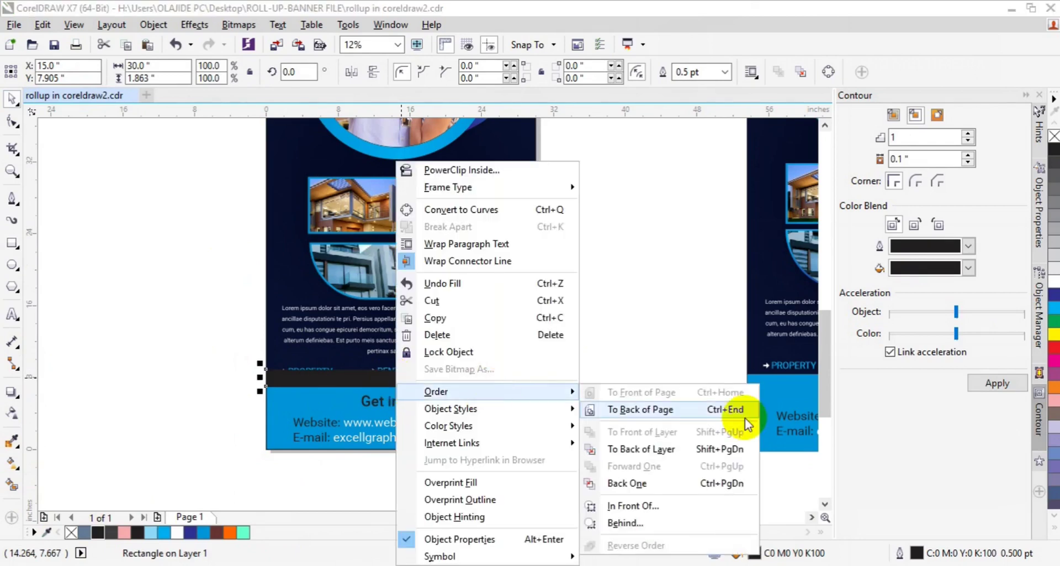
click(700, 452)
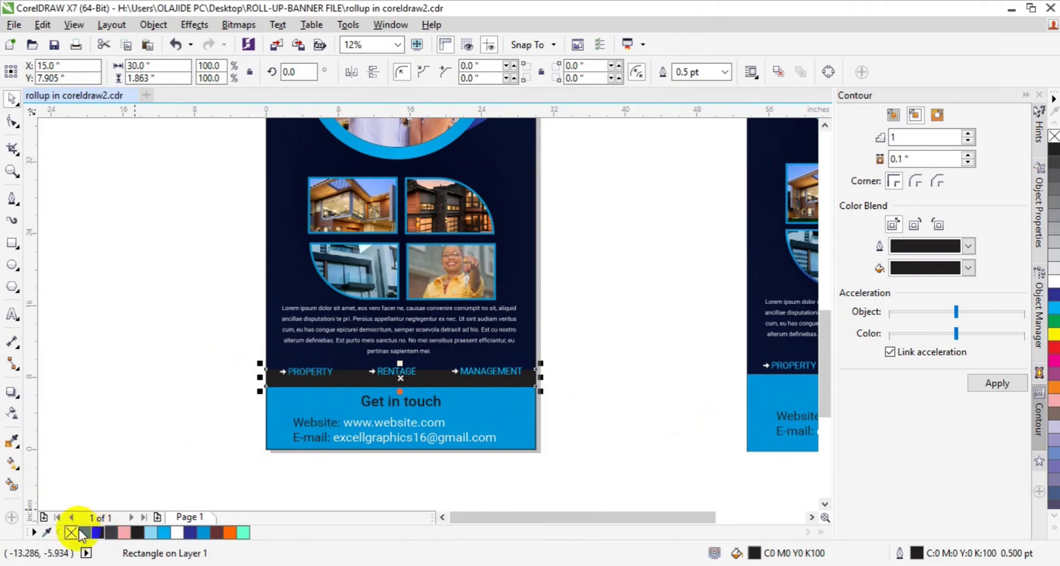
click(98, 403)
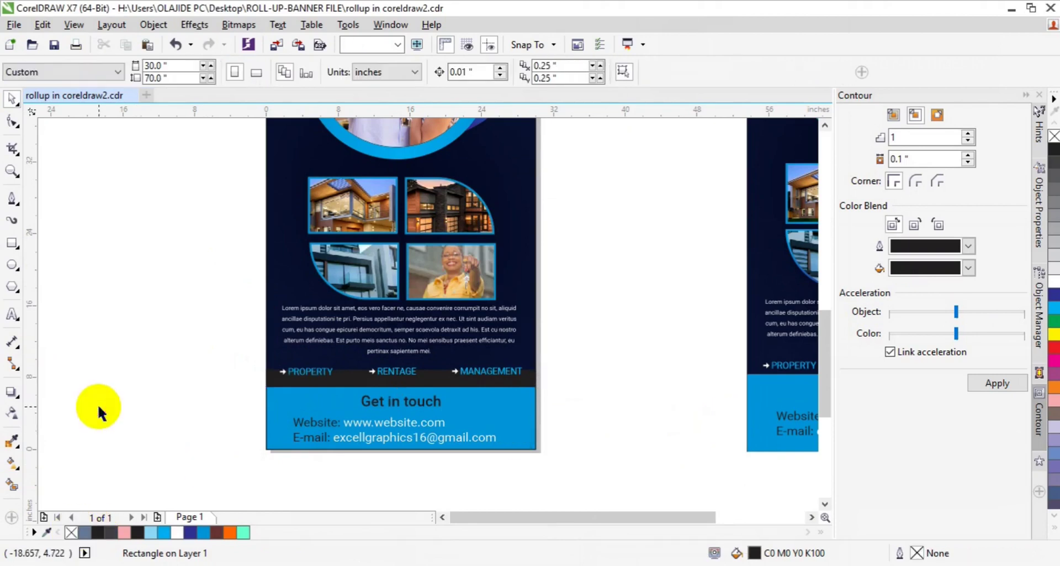
Step: Select the EXCEL GRAPHICS AND MULTIMEDIA heading and its tagline on the second banner
click(825, 125)
click(825, 125)
click(824, 124)
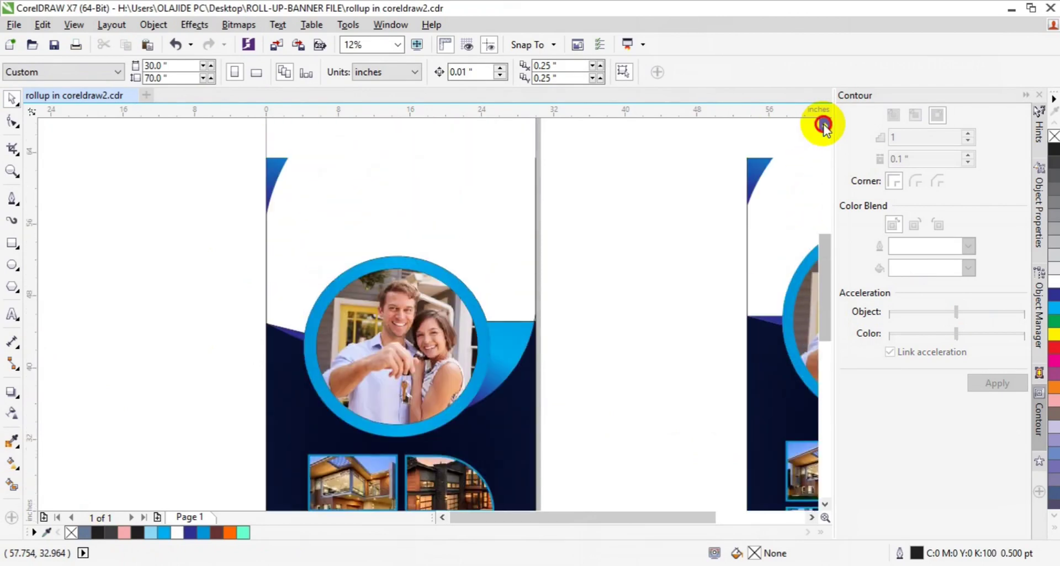
click(825, 125)
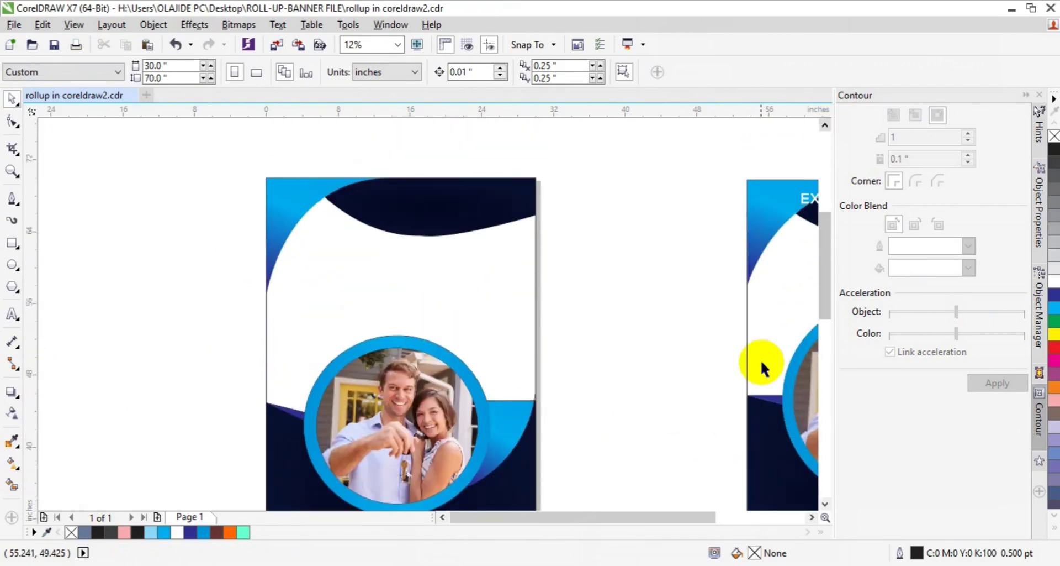
click(812, 517)
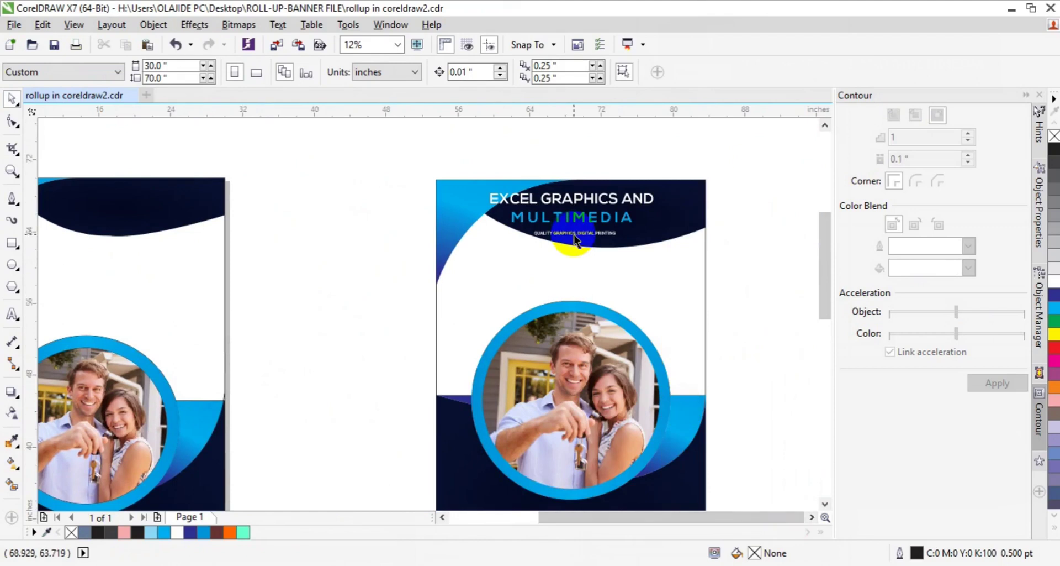
click(575, 234)
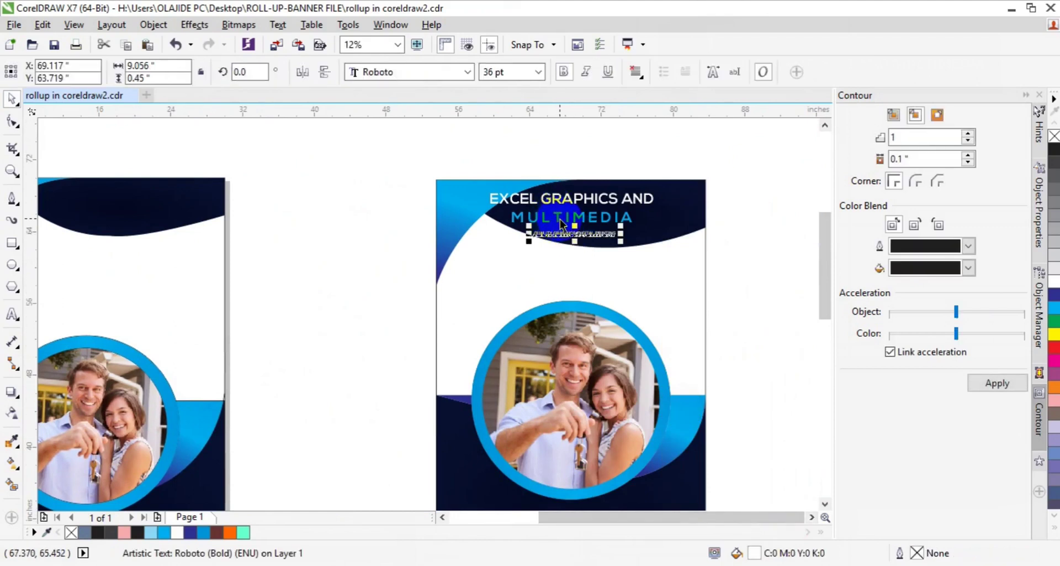
shift+click(561, 219)
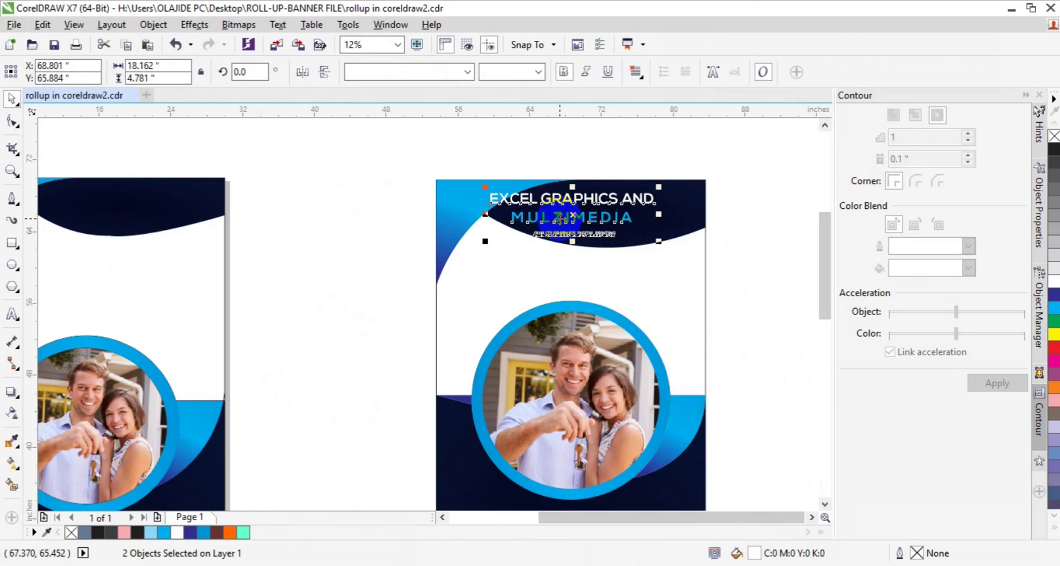
Step: Move the heading and tagline onto the first banner's top navy band
click(443, 517)
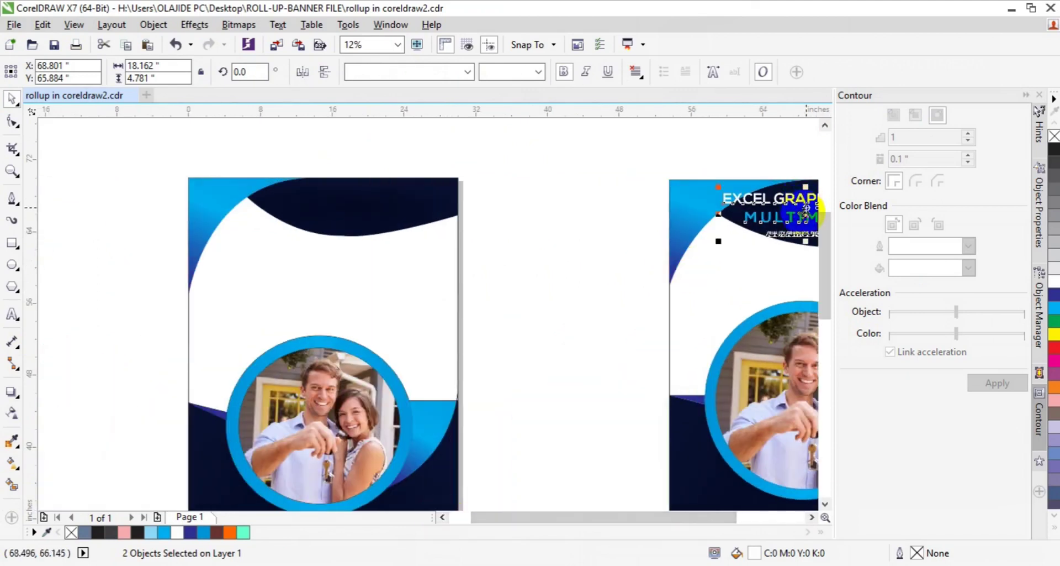
drag(806, 208, 344, 198)
click(599, 268)
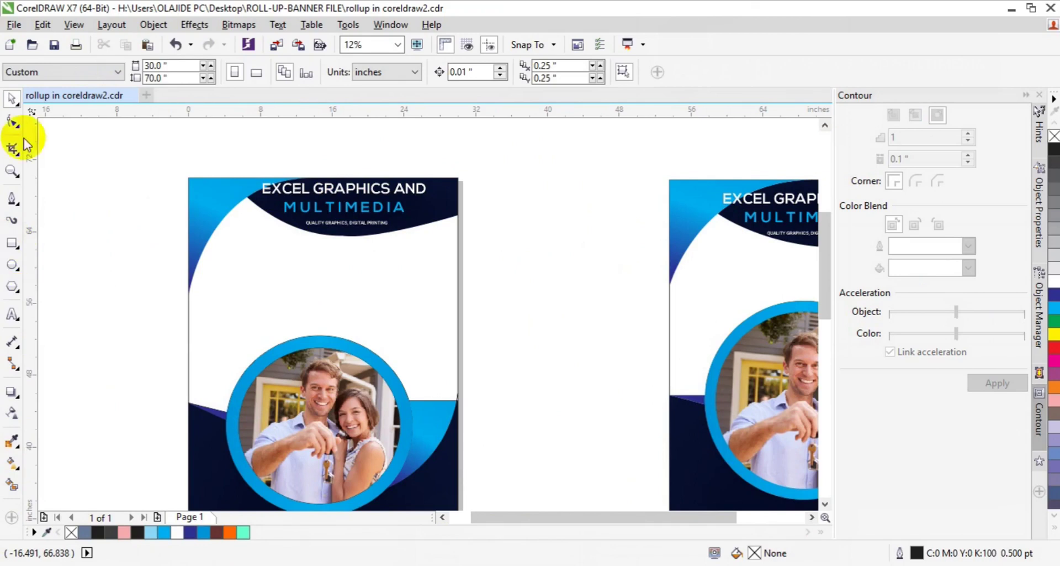
Step: Zoom out to about 6% so both complete banners fit in view
click(12, 172)
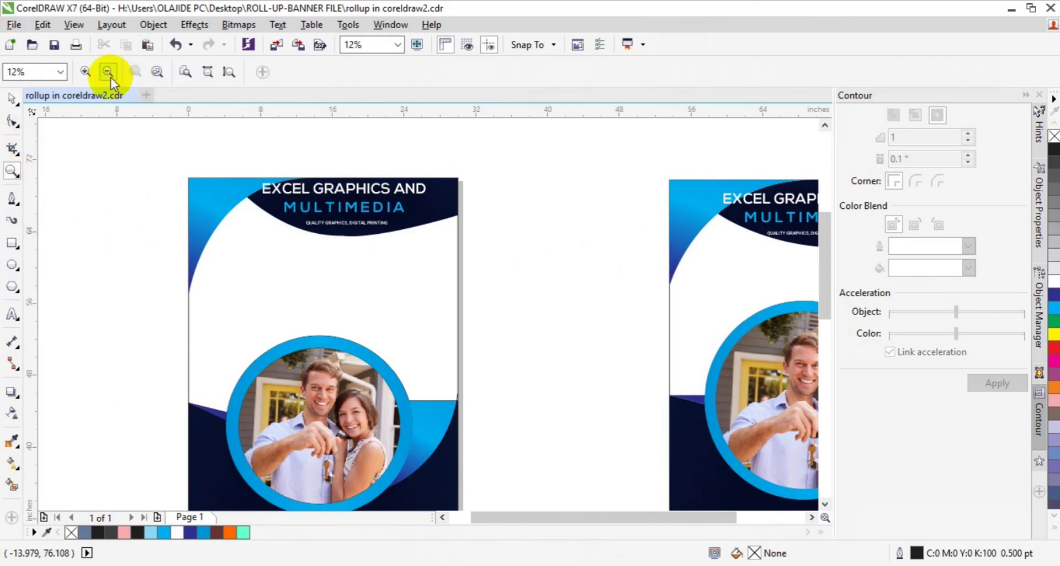
click(108, 73)
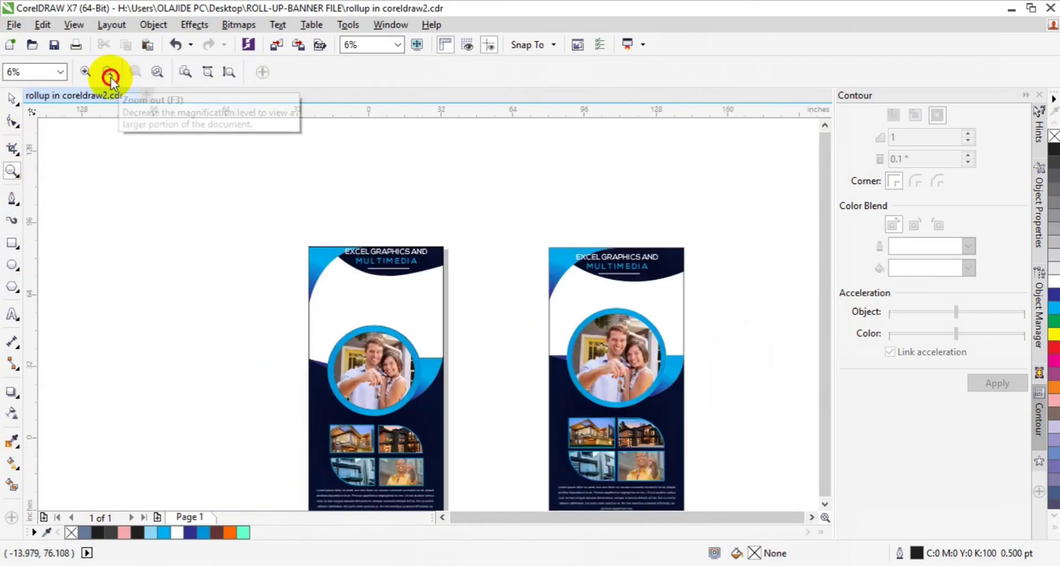
click(110, 77)
click(87, 75)
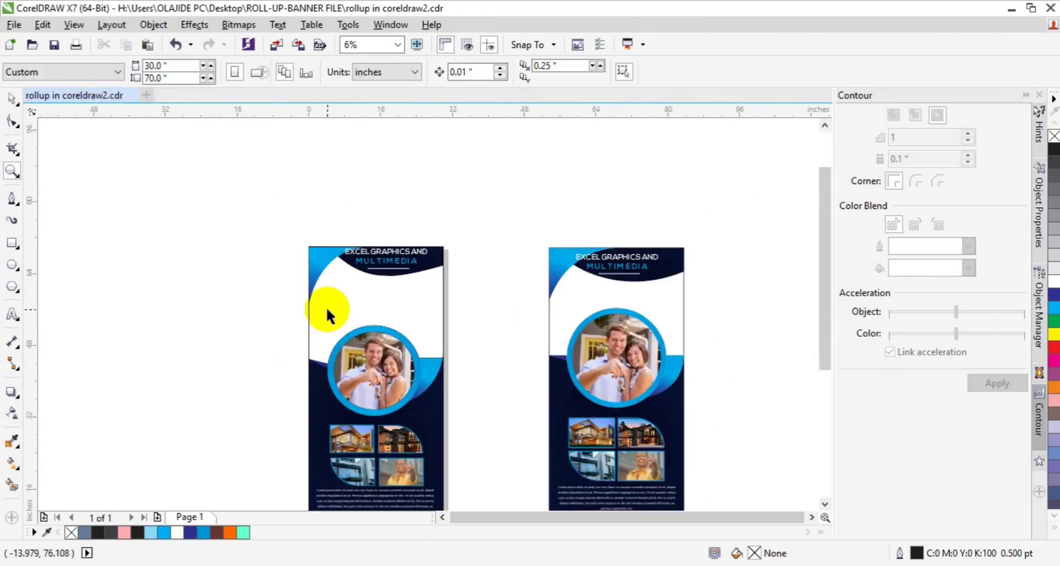
click(12, 100)
scroll(819, 498, down, 2)
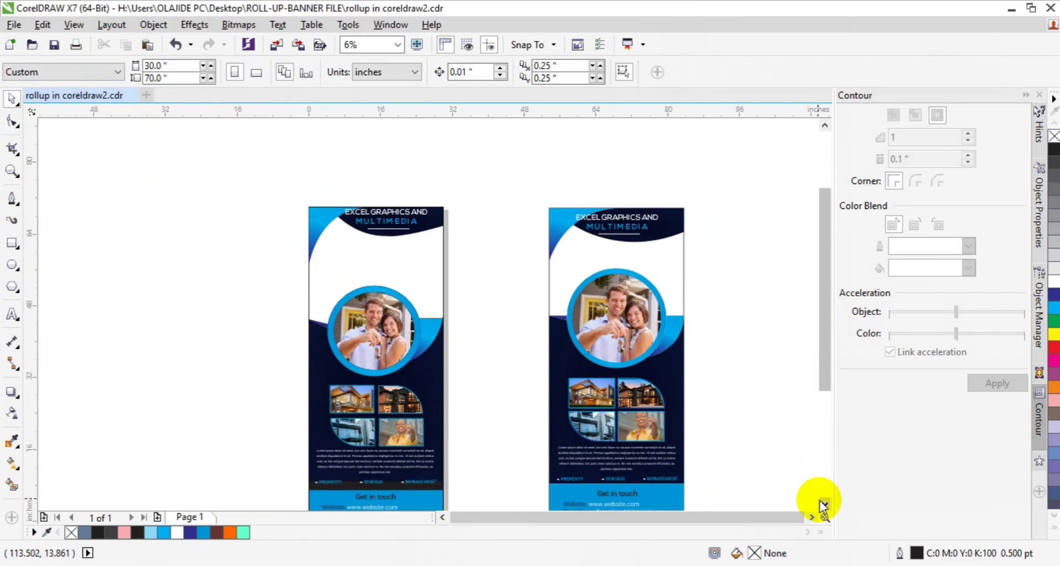
Step: Nudge the draft banner's heading and tagline slightly lower on the navy arc
drag(326, 156, 444, 209)
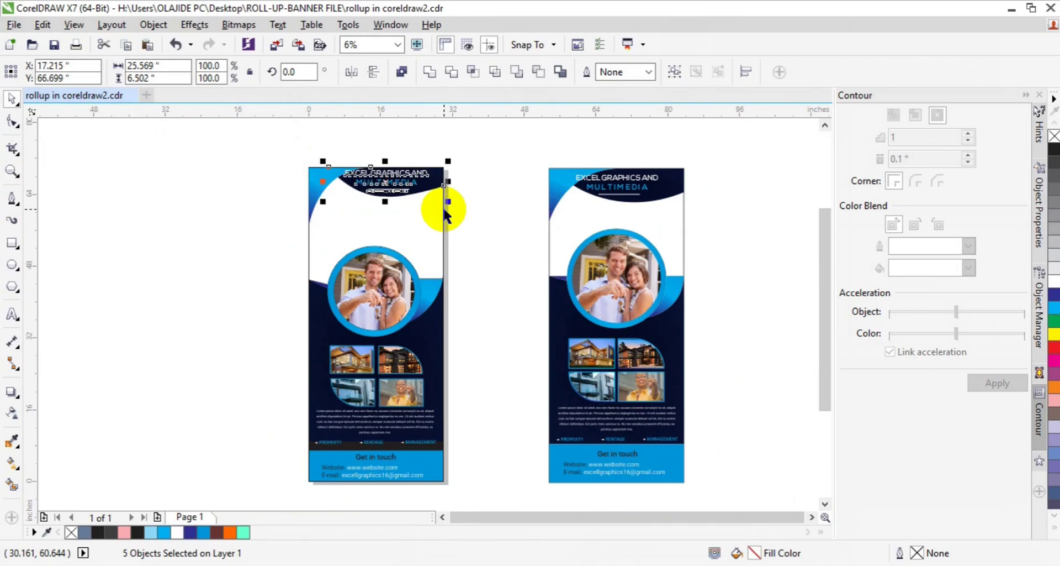
click(550, 178)
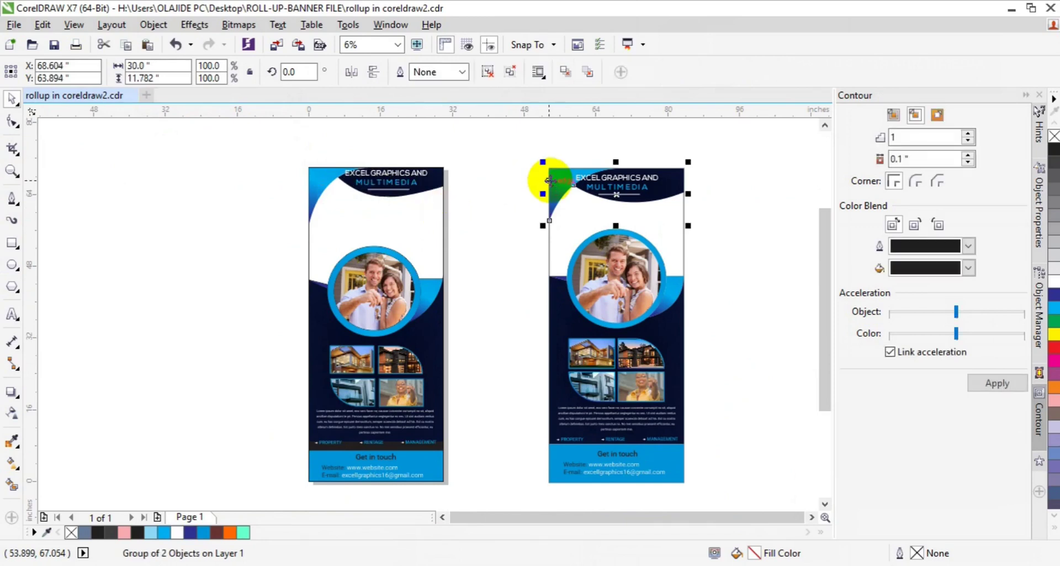
click(457, 195)
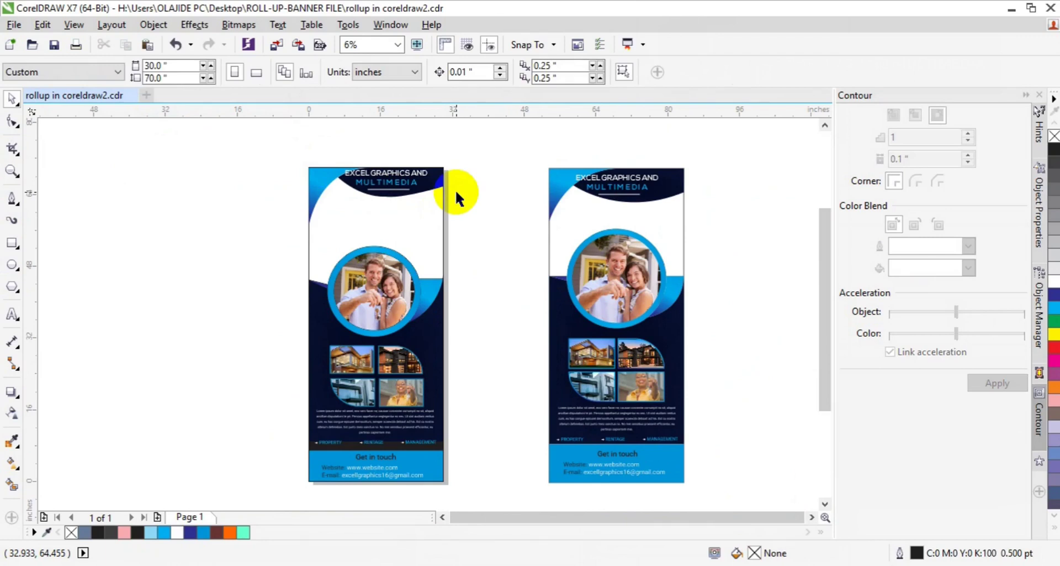